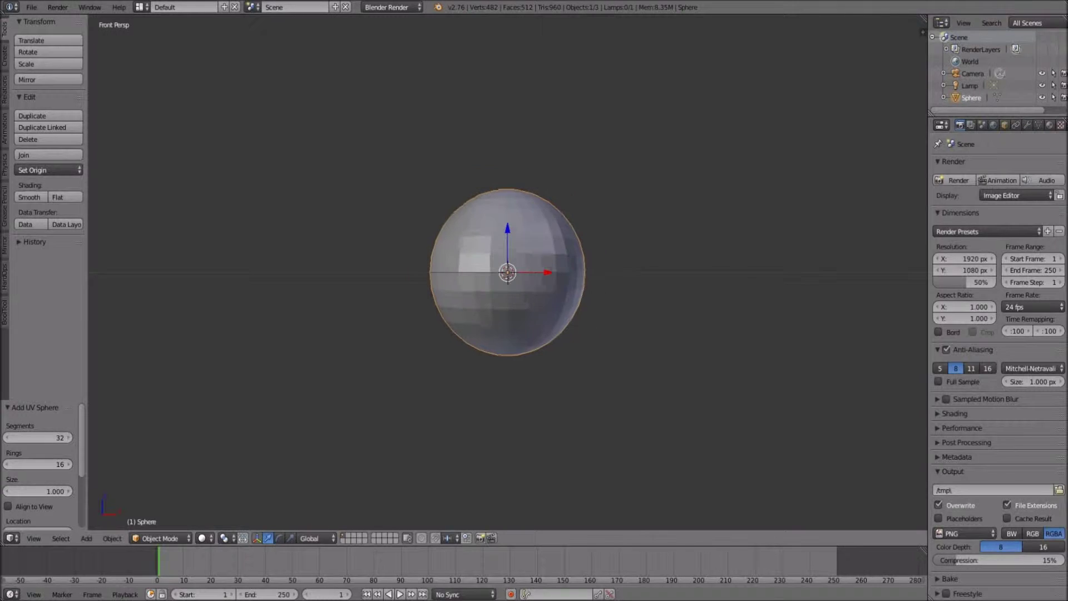
key("KP_5")
key("Tab")
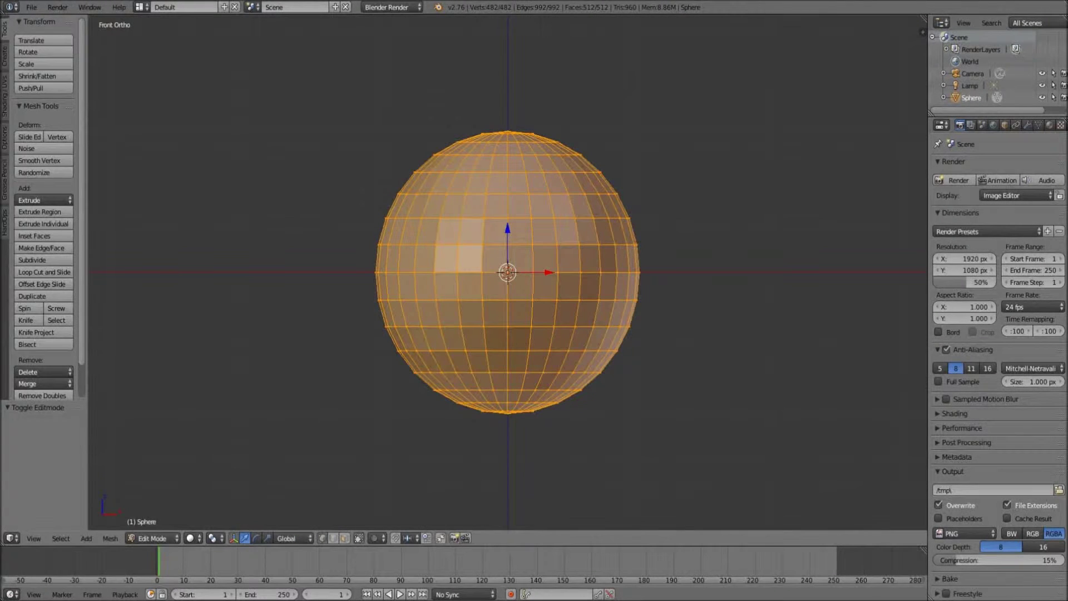
key("s")
key("z")
key("Escape")
key("Tab")
Stretch the whole sphere along the Z axis by a factor of about 1.365 in Object Mode
key("s")
key("z")
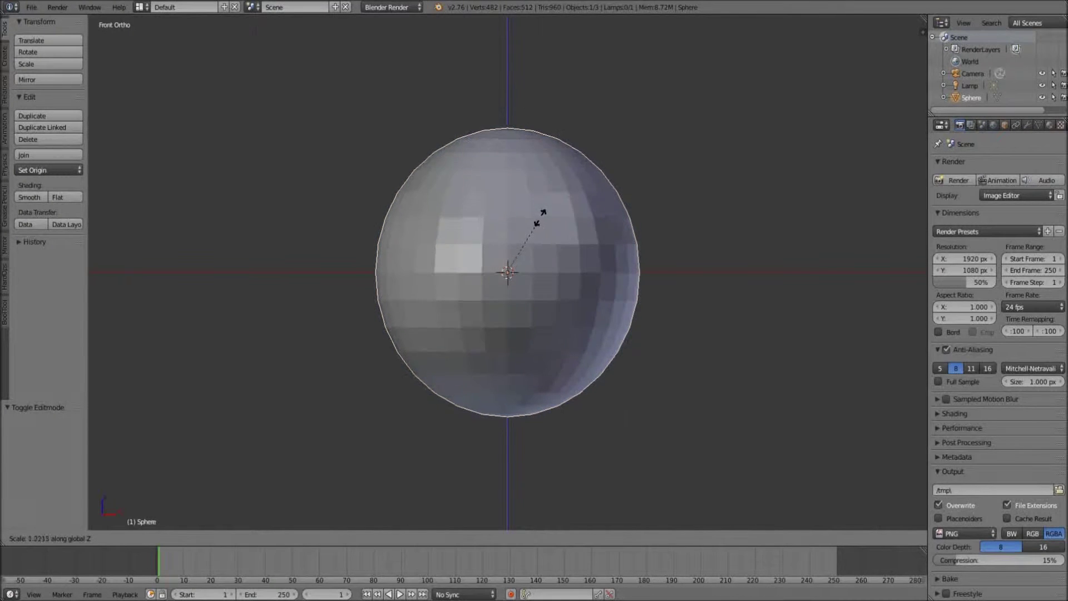
left_click(546, 190)
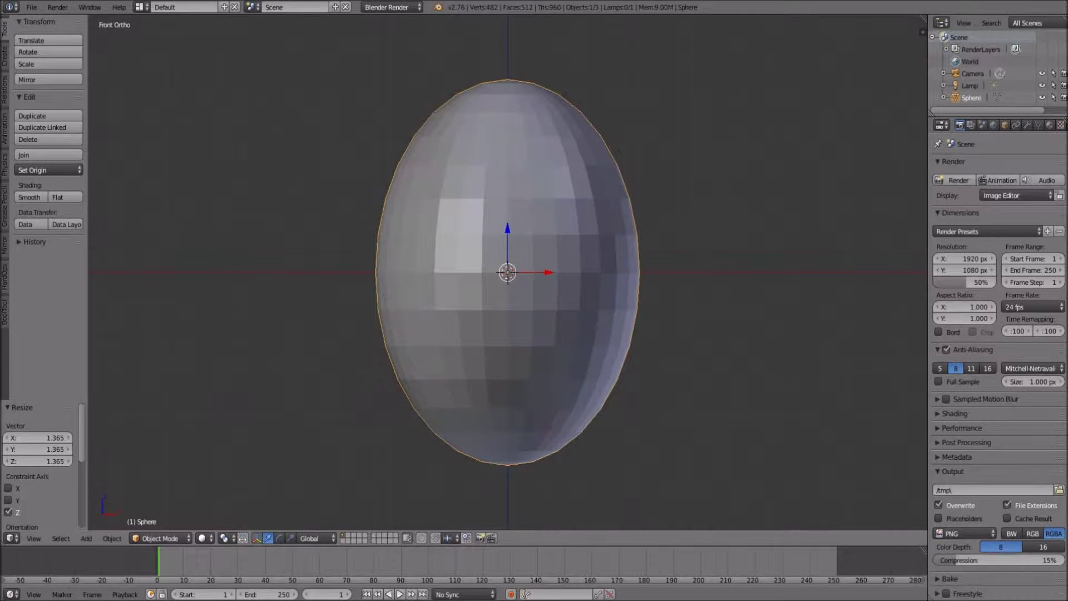
key("s")
key("x")
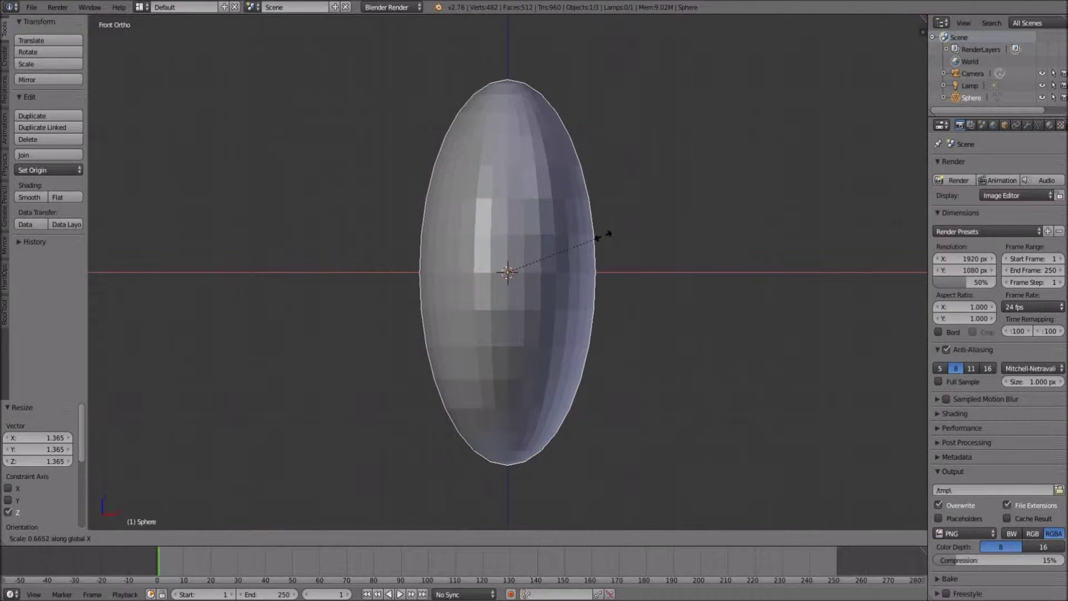
key("Escape")
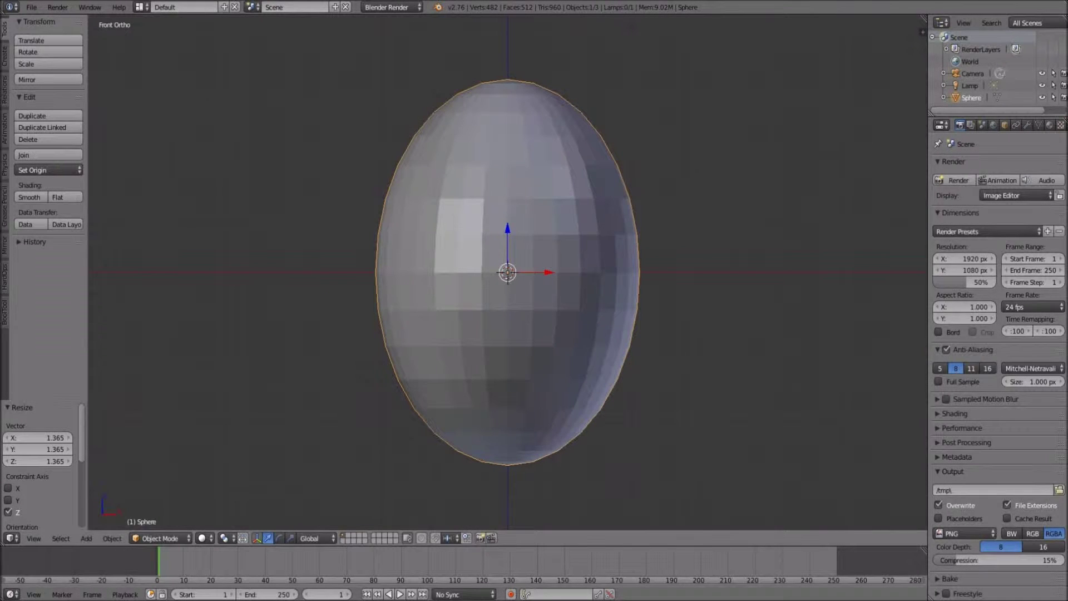
scroll(507, 272, "down", 3)
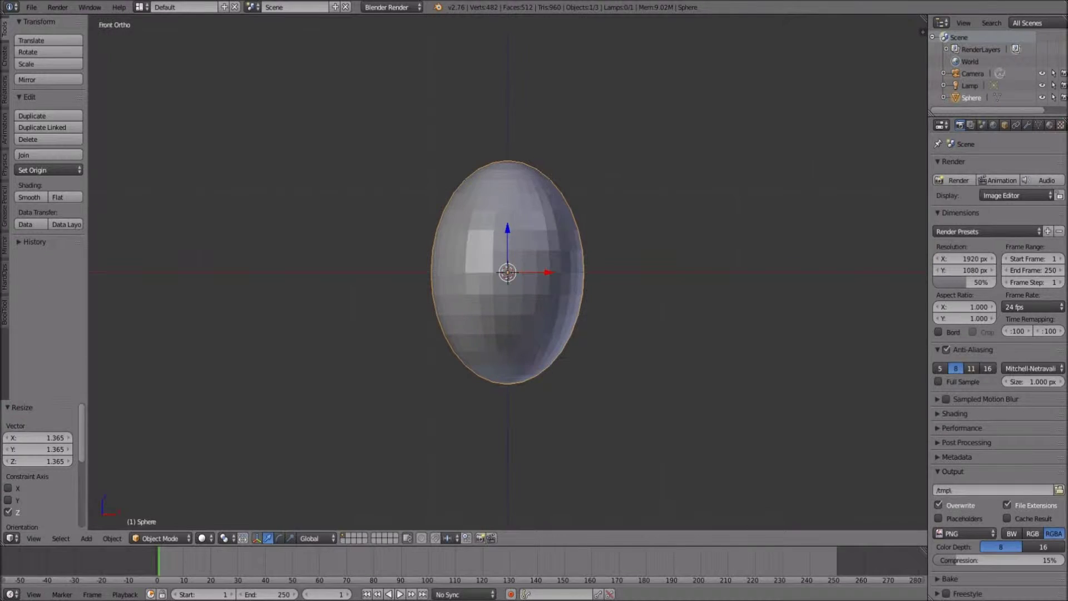
scroll(507, 272, "up", 4)
key("s")
key("x")
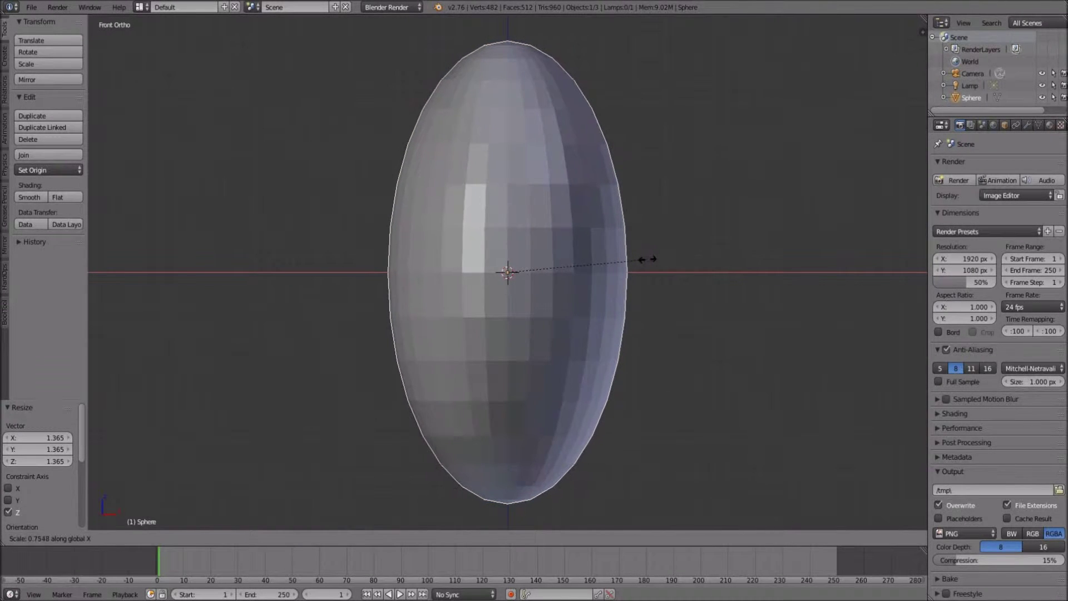
key("Escape")
Narrow the stretched sphere slightly along the X axis to give it a head-like shape
key("s")
key("x")
left_click(727, 238)
middle_click_drag(728, 238, 734, 338, "shift")
Enable proportional editing in Edit Mode and scale the head's top vertex along X by about 1.13
key("Tab")
scroll(511, 329, "down", 3)
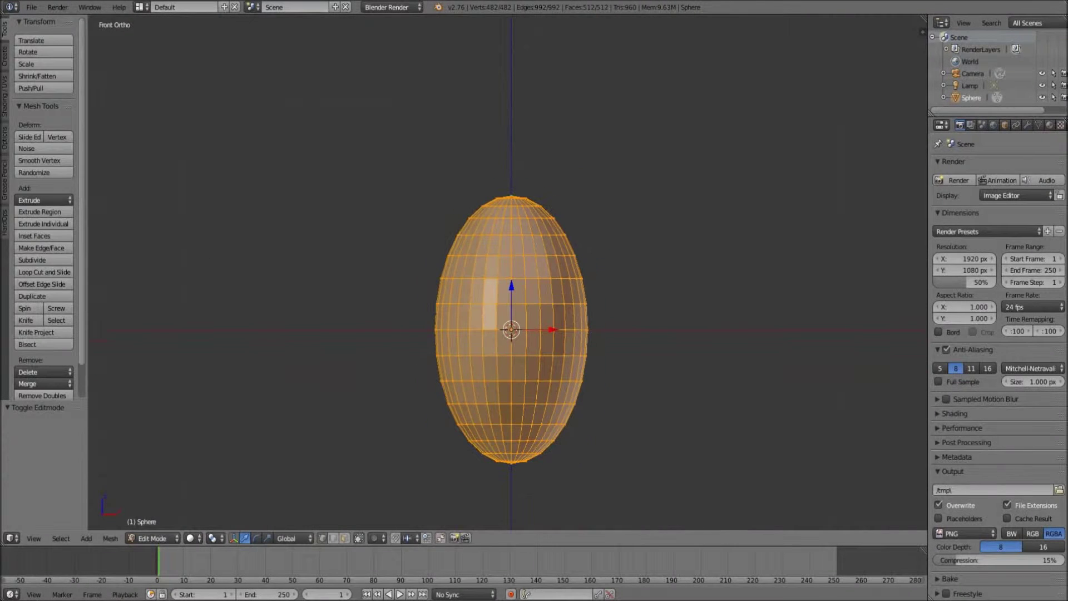
left_click(374, 538)
left_click(392, 511)
scroll(510, 273, "up", 3)
middle_click_drag(512, 345, 479, 289, "shift")
right_click(481, 86)
key("s")
key("x")
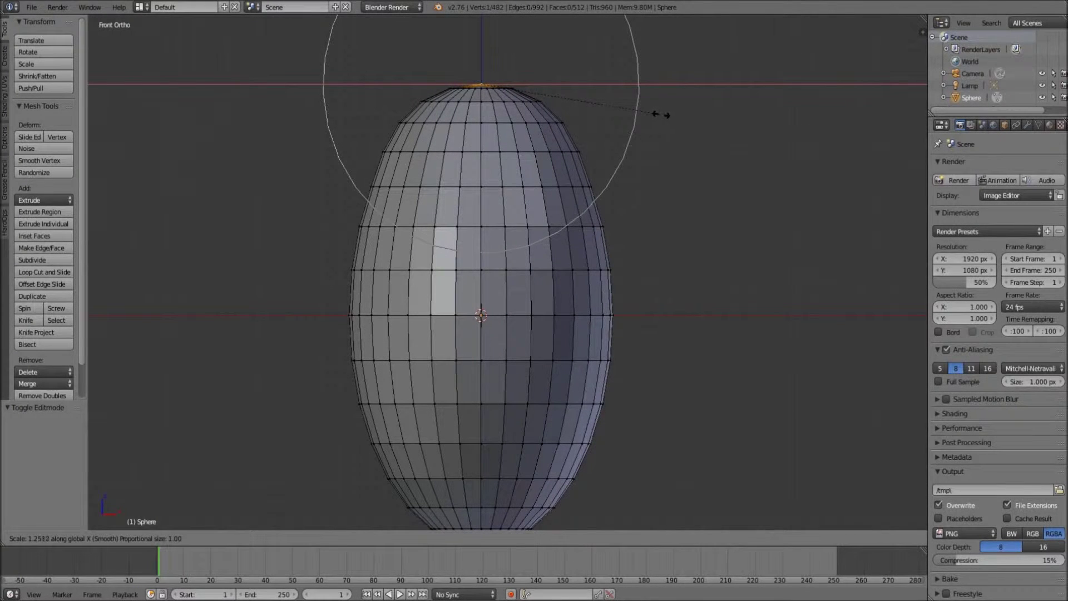
left_click(646, 115)
Scale the head's bottom vertex along X by about 1.48 with a proportional size of 1.46
middle_click_drag(640, 334, 629, 122, "shift")
right_click(470, 328)
key("s")
key("x")
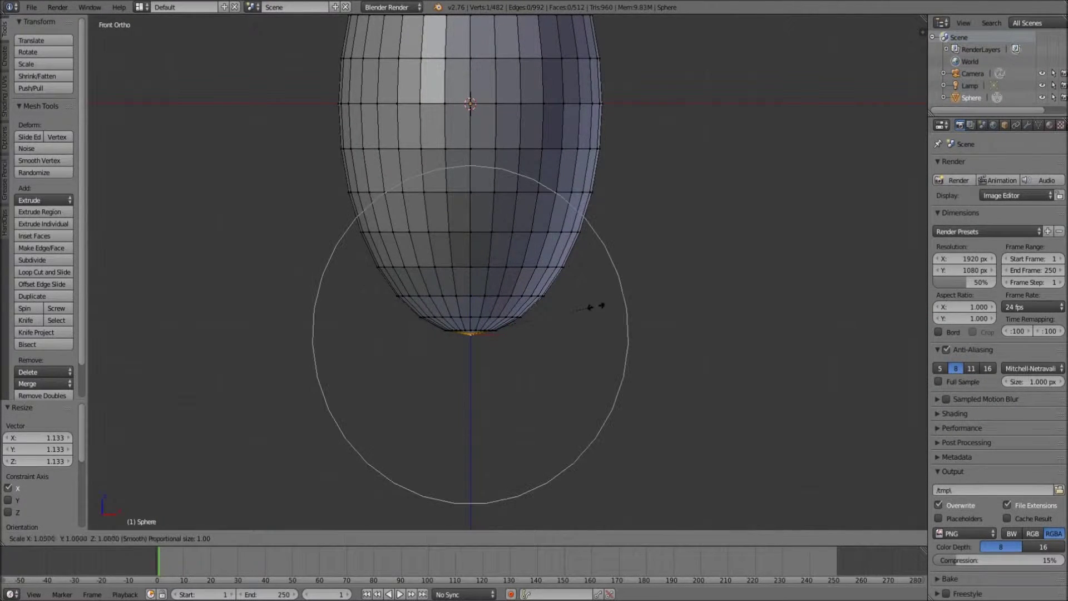
scroll(655, 296, "up", 3)
scroll(648, 293, "down", 5)
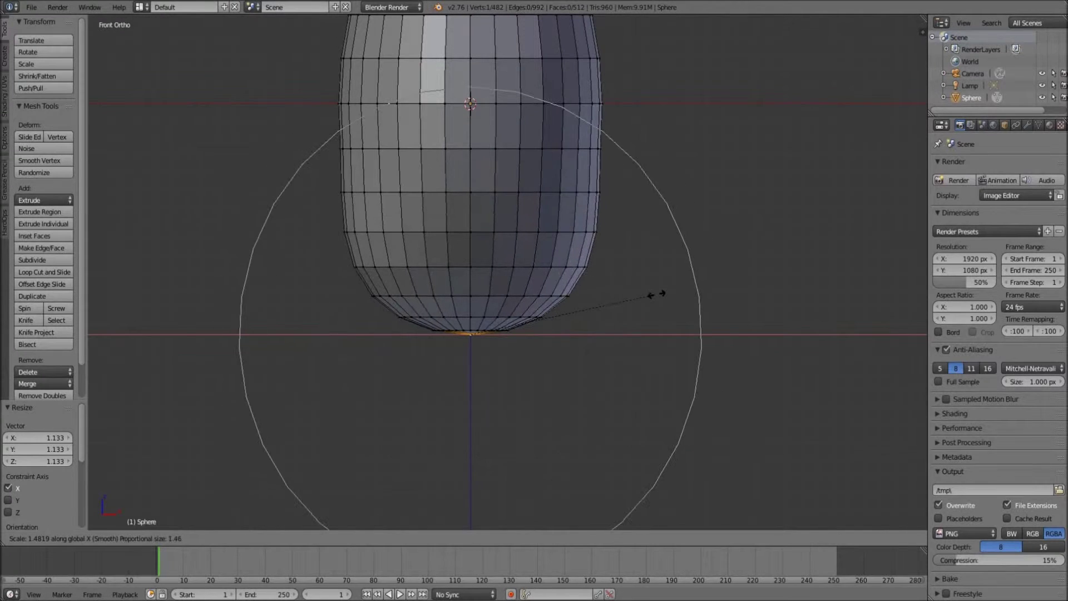
left_click(648, 293)
Narrow the bottom of the head along X by a factor of about 0.73 using proportional editing
scroll(648, 293, "down", 4)
scroll(648, 293, "up", 3)
key("s")
key("x")
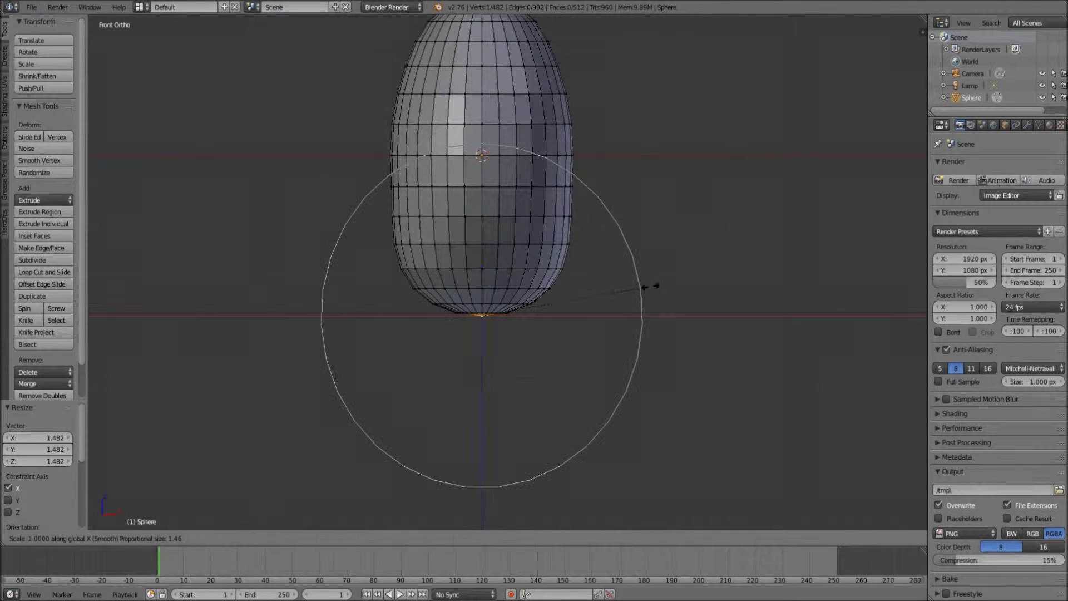
left_click(605, 293)
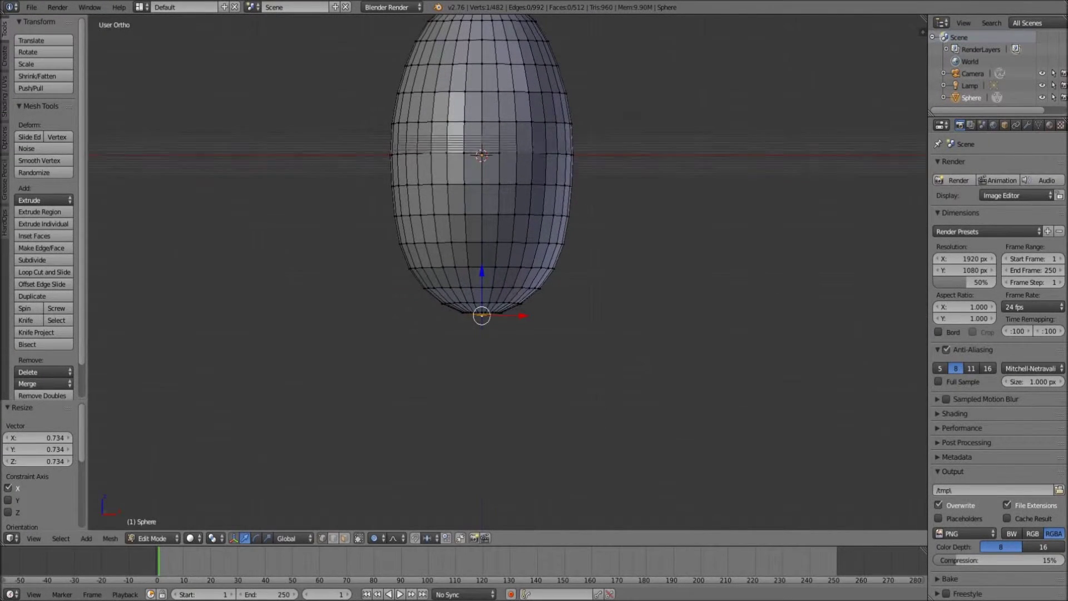
Select the ring of faces around the head's bottom pole in face mode and view it from the right side
middle_click_drag(606, 293, 606, 233)
scroll(478, 312, "up", 4)
left_click(268, 538)
key("c")
mouse_move(473, 272)
left_mouse_down()
mouse_move(444, 291)
mouse_move(518, 300)
left_mouse_up()
right_click(517, 300)
middle_click_drag(517, 300, 517, 234)
key("KP_3")
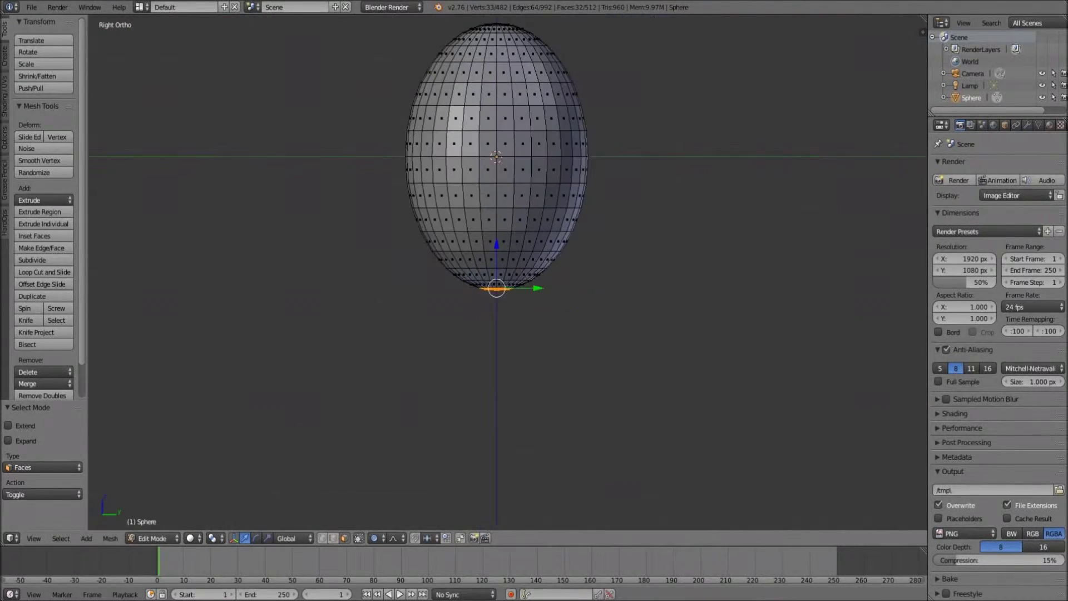
Turn off proportional editing and extrude the head's bottom faces down about 0.9 units along Z to form the neck
scroll(492, 223, "up", 3)
key("e")
left_click(492, 295)
left_click(374, 538)
left_click(389, 526)
key("e")
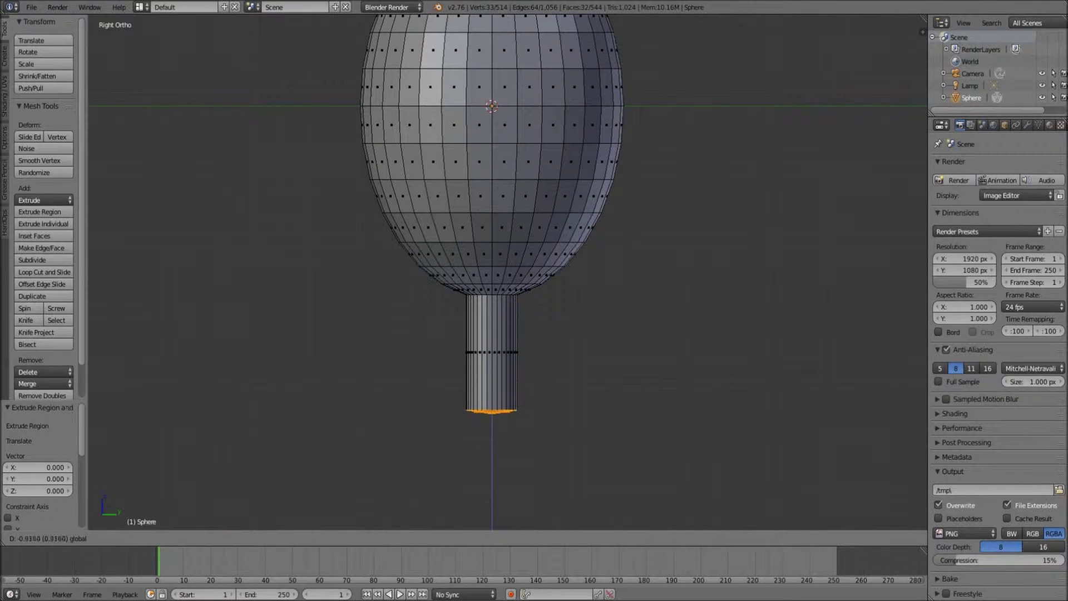
key("Return")
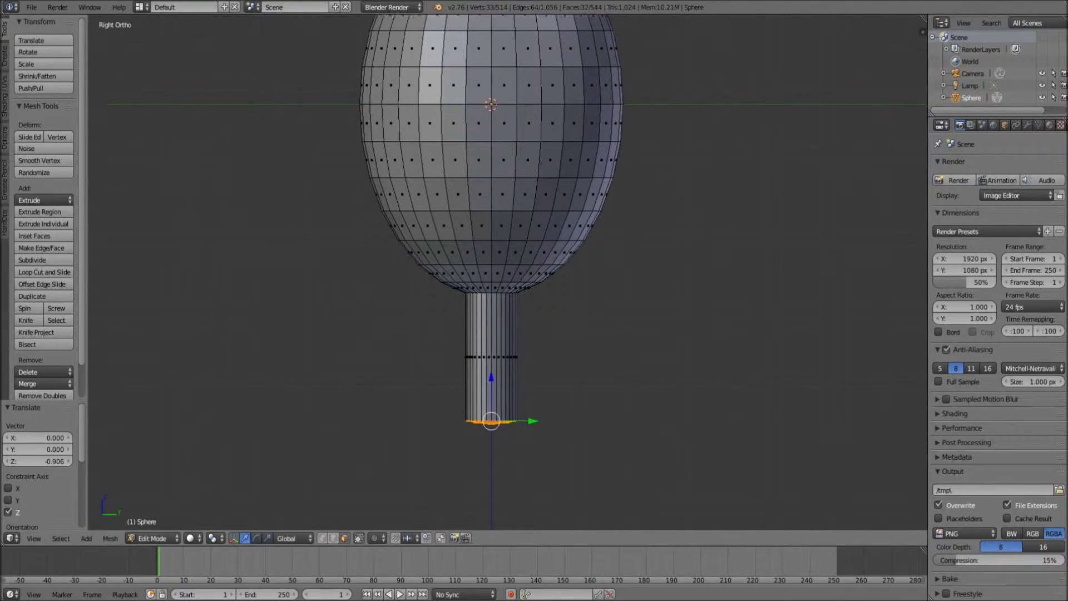
Extrude a short section below the neck and widen its end by about 5.86 along Y for the shoulders
middle_click_drag(492, 389, 459, 250, "shift")
key("e")
key("Return")
key("s")
key("x")
key("Return")
Flatten the shoulder's bottom faces along Z and extrude them down 2.7 units to form the torso
key("s")
key("x")
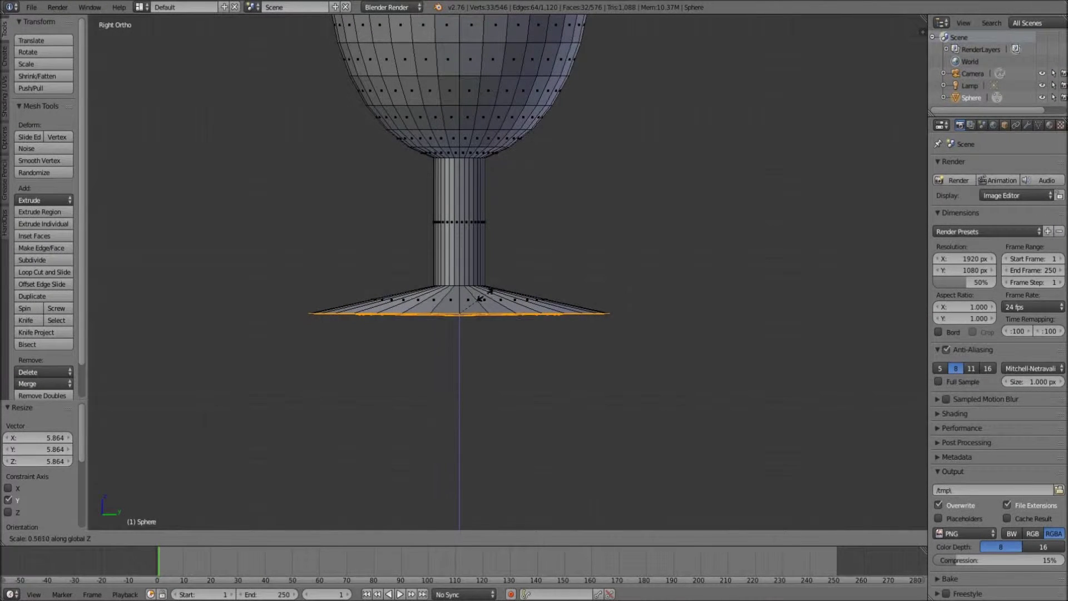
key("Return")
type("ez-2.7")
key("Return")
scroll(488, 267, "down", 4)
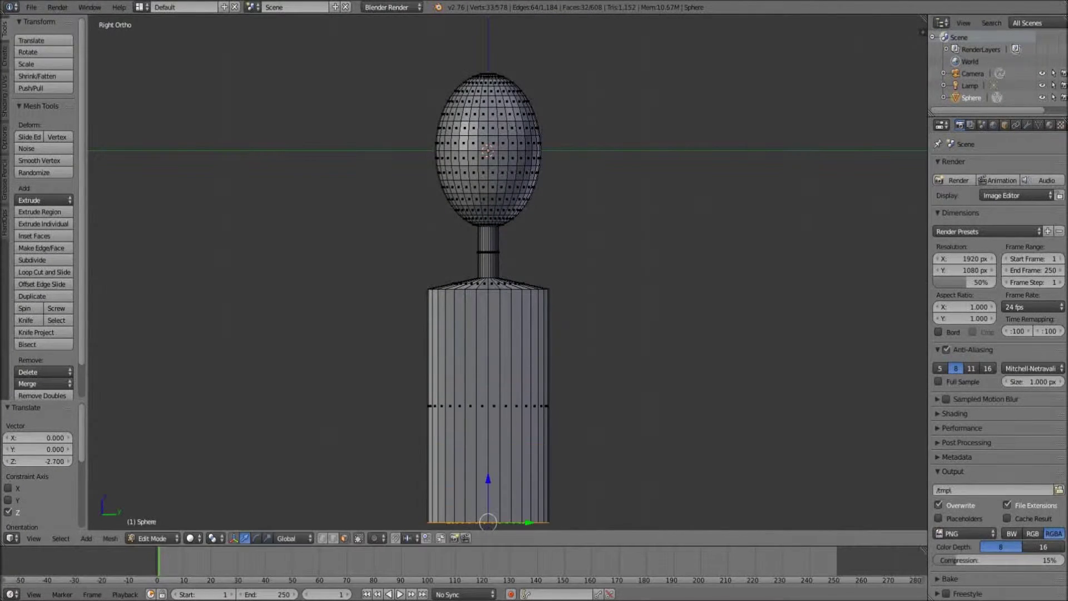
Select the edge ring where the head meets the neck and move it down about 0.12 units along Z
scroll(488, 267, "up", 3)
middle_click_drag(488, 267, 482, 354, "shift")
key("ctrl+Tab")
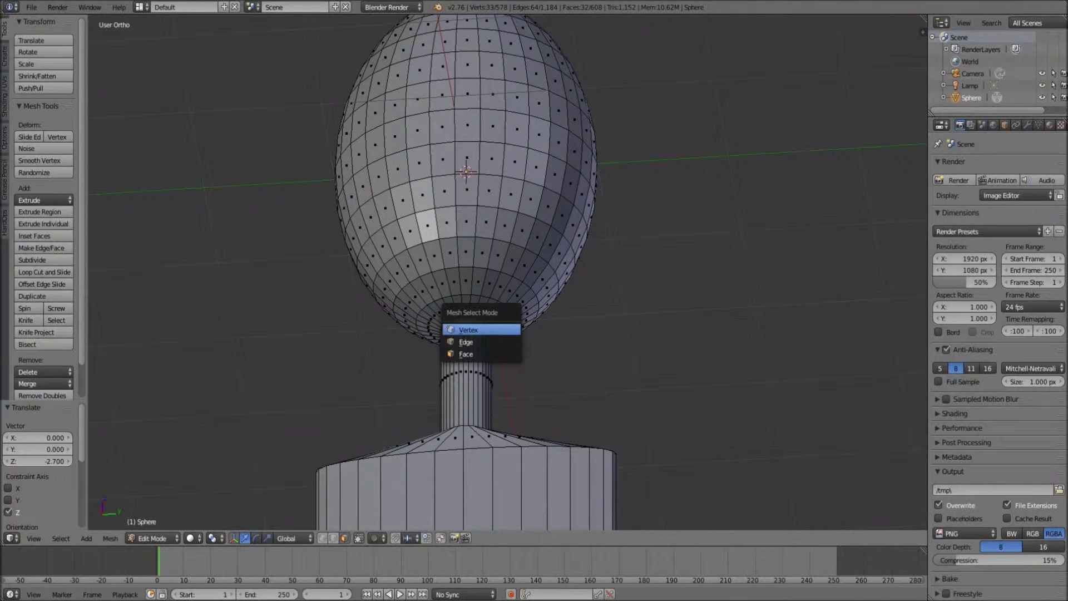
key("e")
scroll(508, 272, "up", 4)
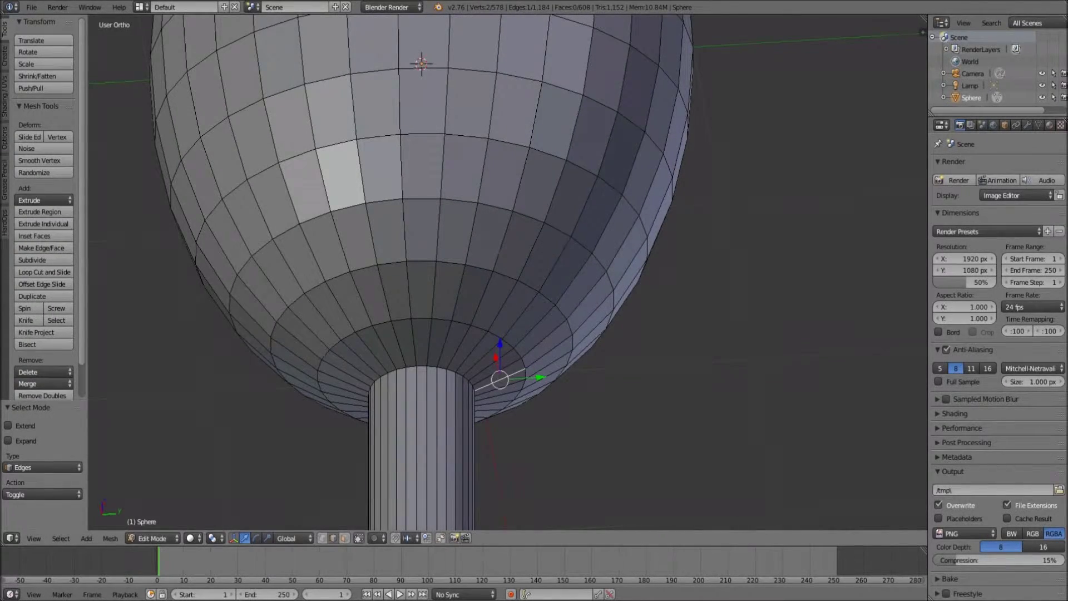
scroll(504, 333, "up", 6)
middle_click_drag(490, 490, 493, 224, "shift")
scroll(506, 273, "down", 5)
middle_click_drag(506, 272, 535, 212)
scroll(612, 334, "up", 6)
left_click(824, 334, "ctrl")
left_click(690, 349, "ctrl")
middle_click_drag(507, 273, 517, 239)
scroll(506, 273, "down", 2)
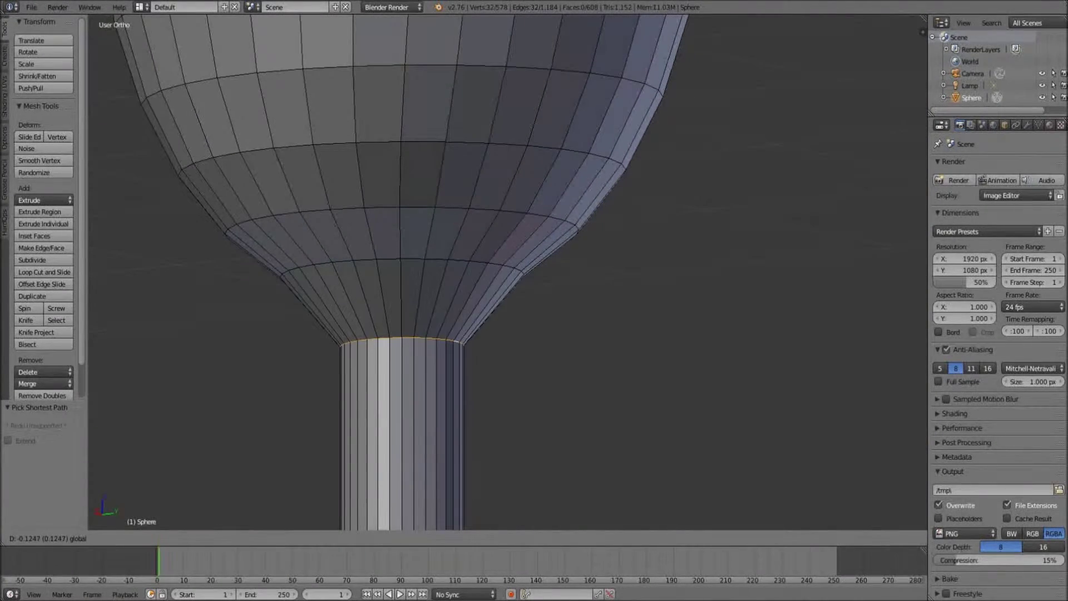
scroll(501, 278, "down", 6)
key("Tab")
key("Tab")
Select all shoulder and torso faces in wireframe and raise them about 0.36 units along Z
scroll(422, 445, "up", 5)
key("ctrl+Tab")
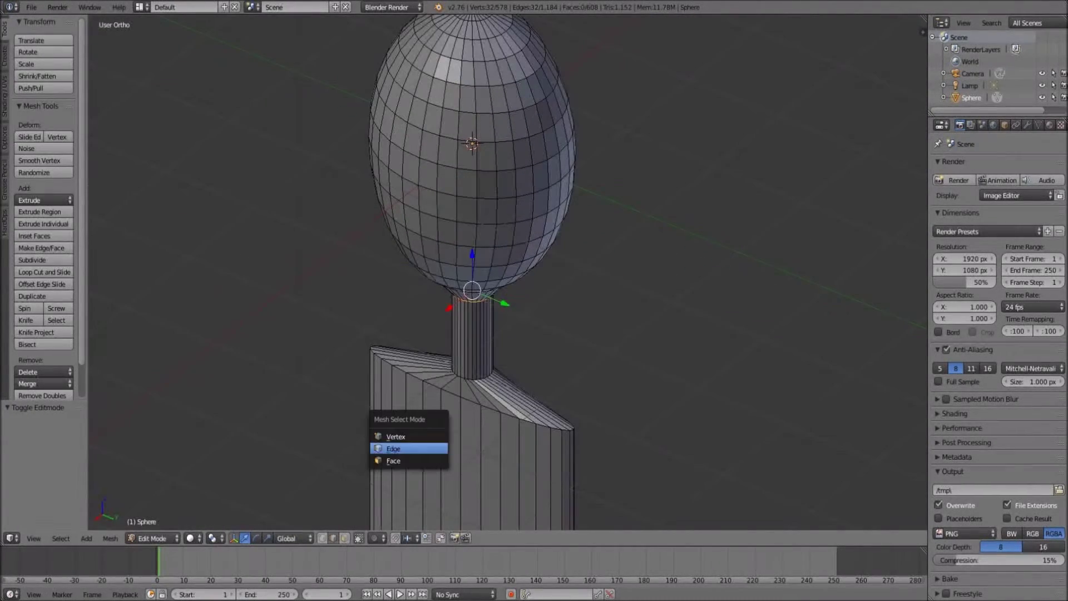
left_click(423, 461)
key("z")
scroll(487, 278, "down", 3)
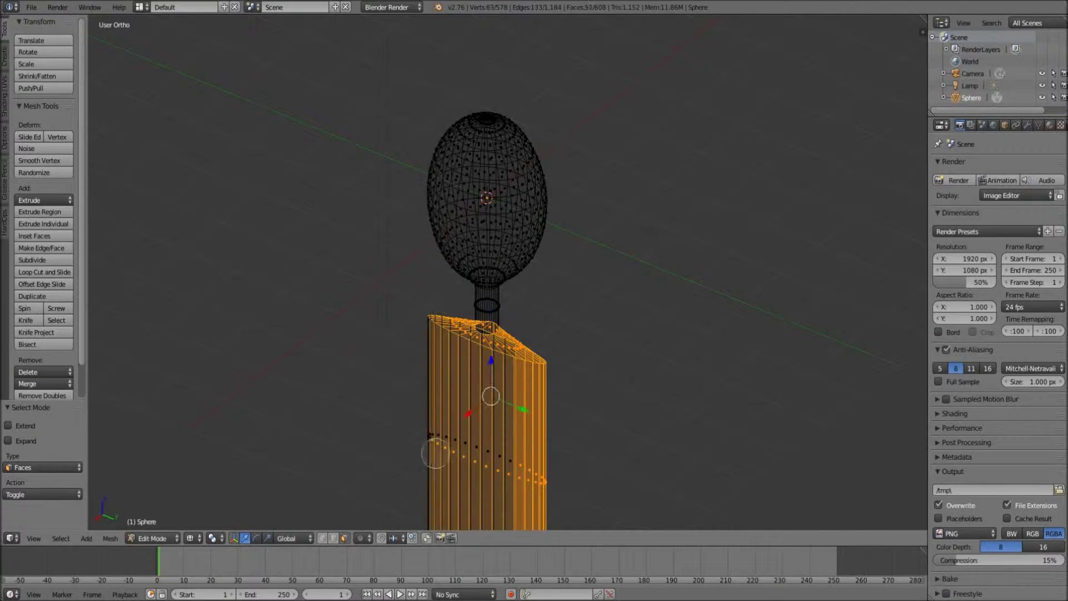
scroll(532, 469, "down", 2)
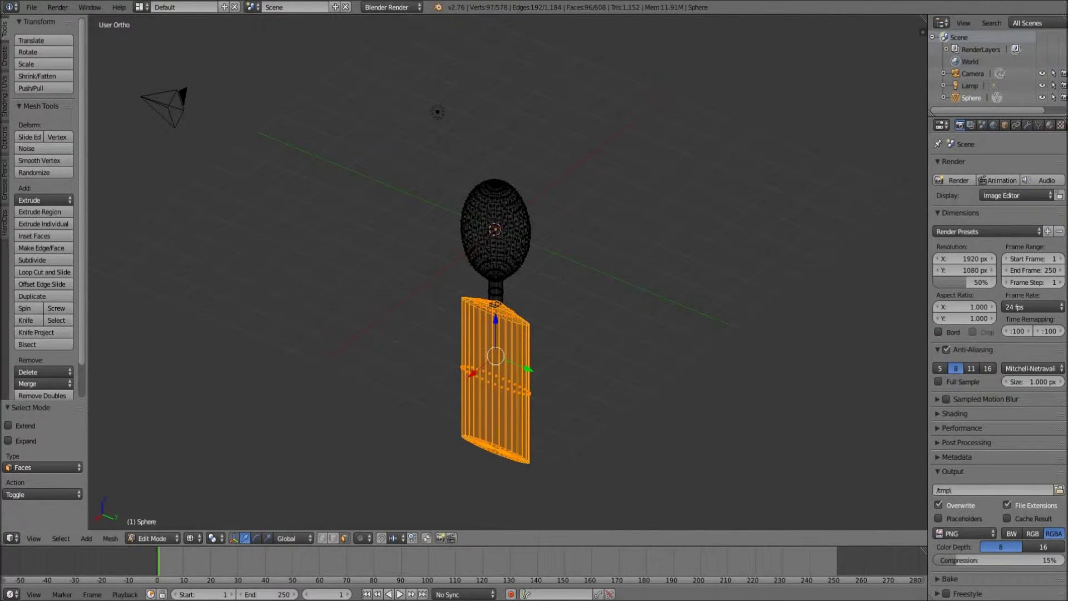
middle_click_drag(501, 333, 501, 278)
key("g")
key("z")
key("z")
scroll(497, 278, "up", 3)
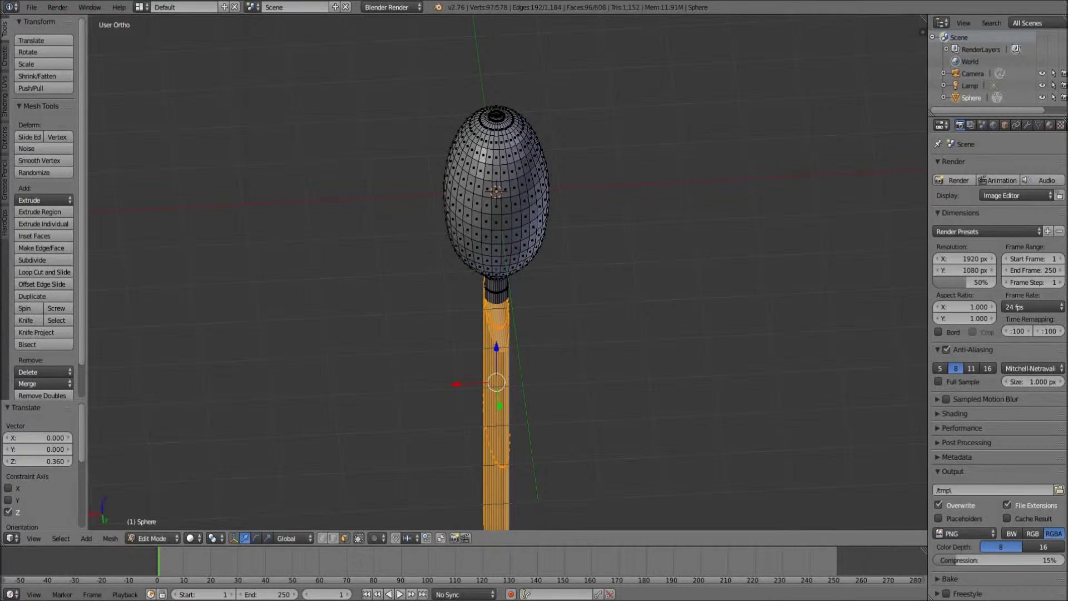
Scale the selected shoulder and torso faces by 3.2 along the X axis to thicken the body
key("s")
key("y")
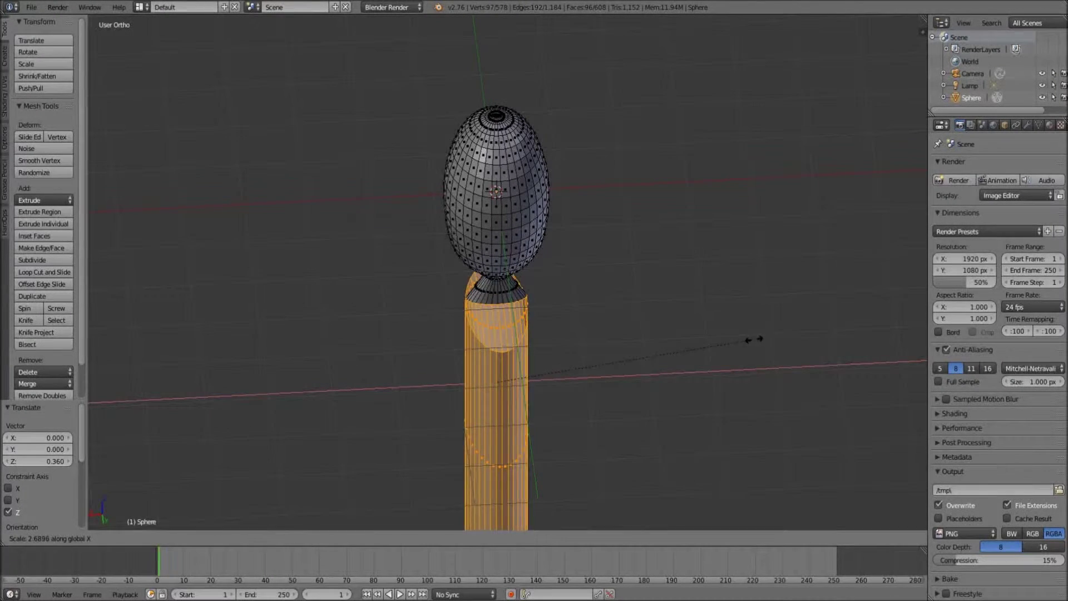
type("3.2")
key("Return")
Narrow the selected shoulder and torso faces along the Y axis by a factor of about 0.7
middle_click_drag(754, 340, 776, 332)
key("s")
key("y")
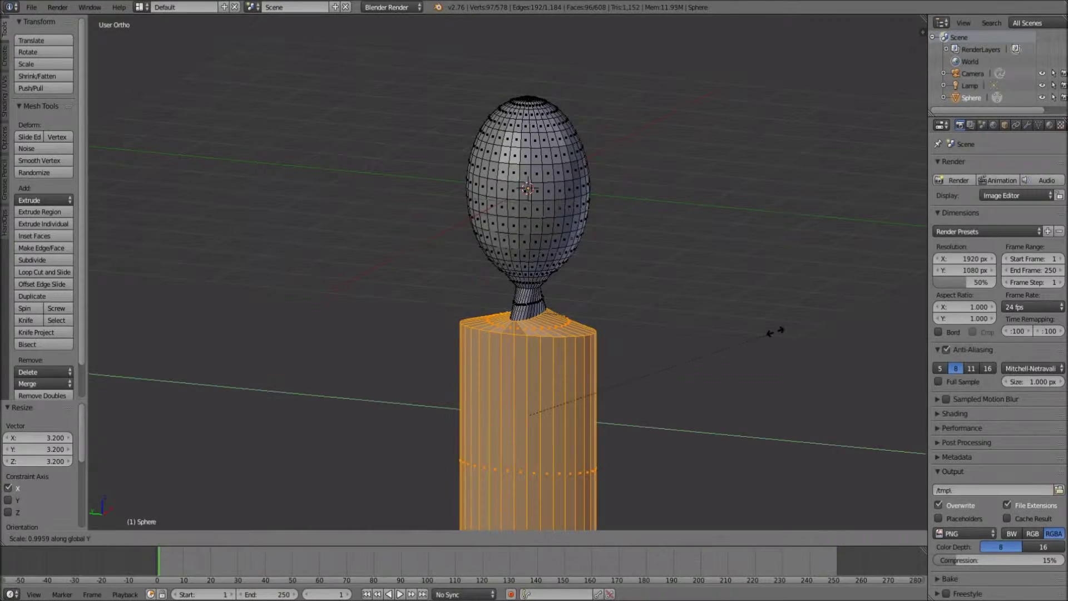
left_click(700, 372)
Thin the selected shoulder and torso faces along the X axis by a factor of about 0.425
middle_click_drag(700, 371, 690, 356)
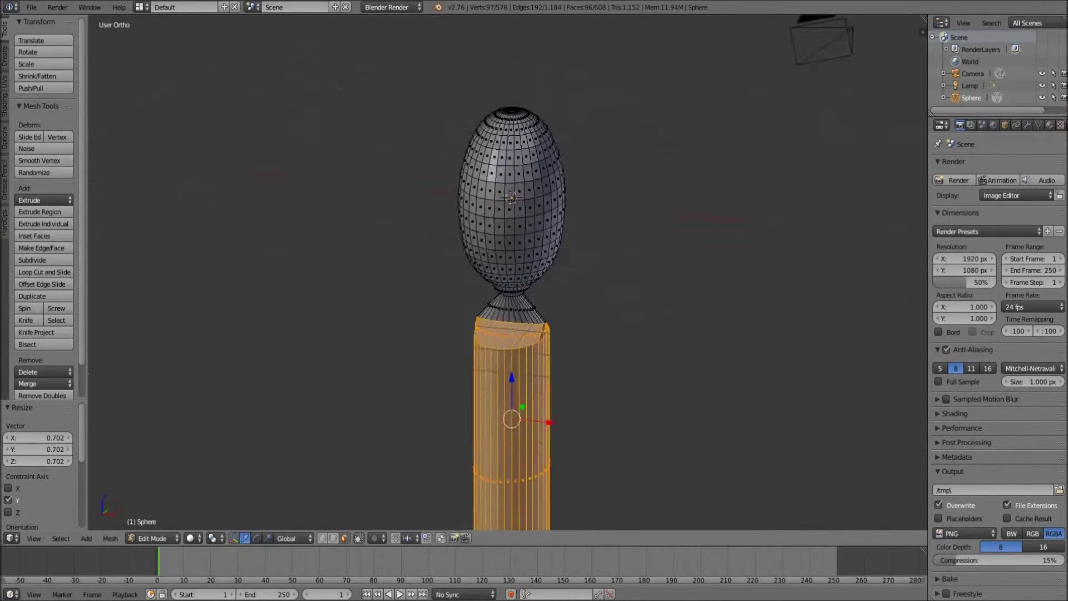
scroll(690, 357, "up", 3)
scroll(690, 356, "down", 2)
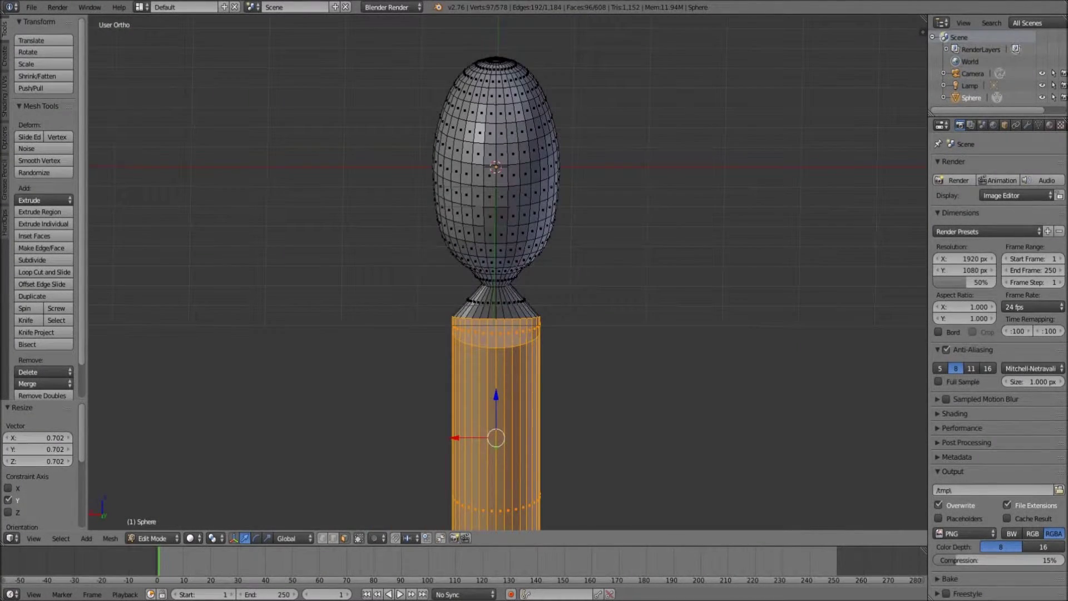
key("s")
key("y")
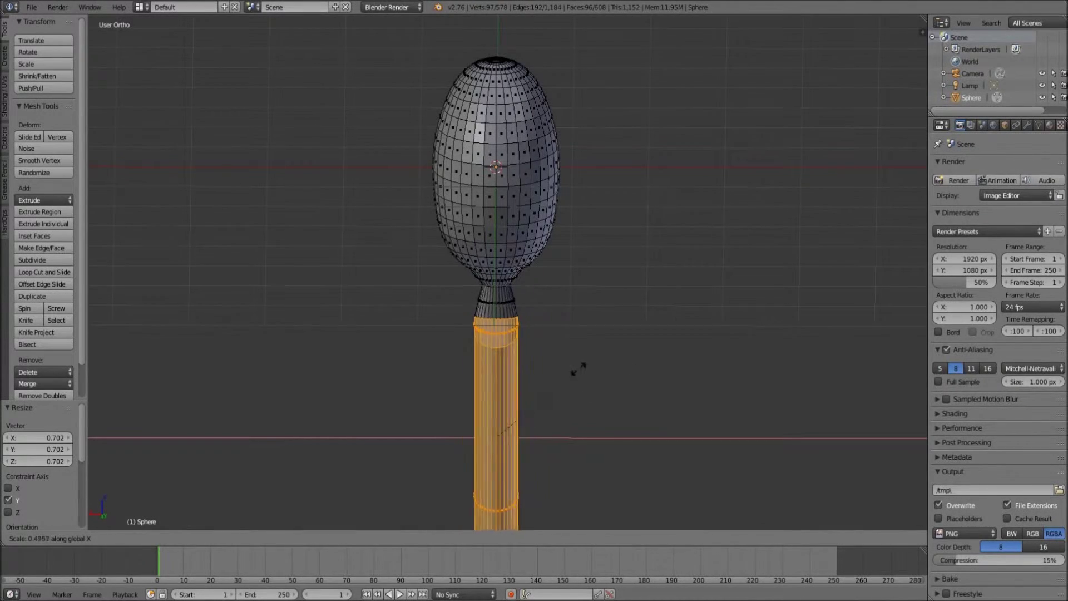
left_click(566, 380)
Deselect the sloped shoulder faces and scale the remaining torso faces along X by about 1.63
scroll(566, 379, "up", 4)
mouse_move(566, 379)
middle_mouse_down()
mouse_move(534, 356)
mouse_move(562, 365)
middle_mouse_up()
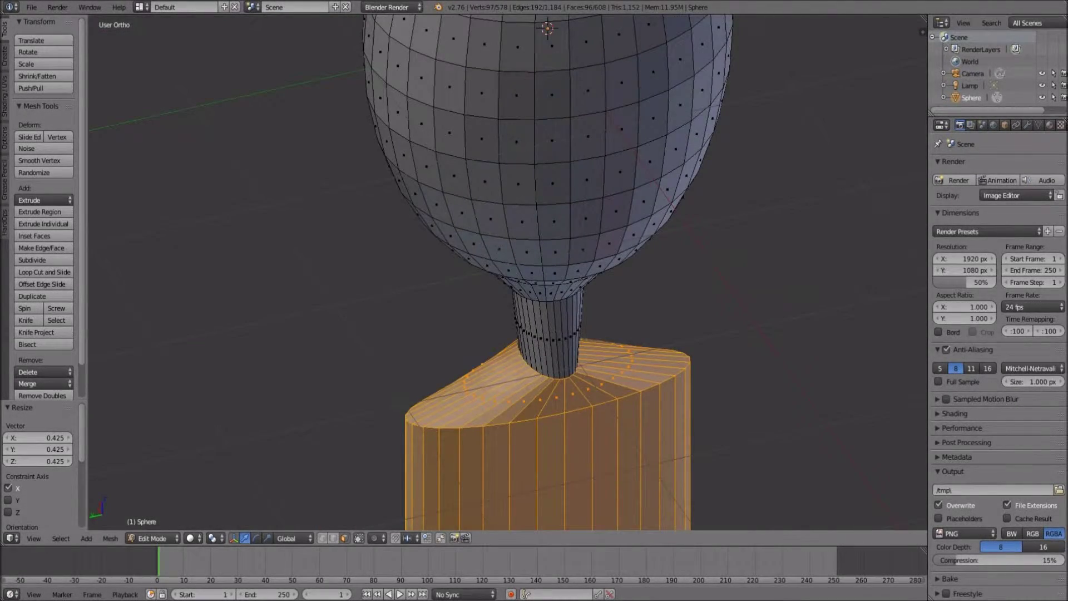
middle_click_drag(503, 394, 504, 389)
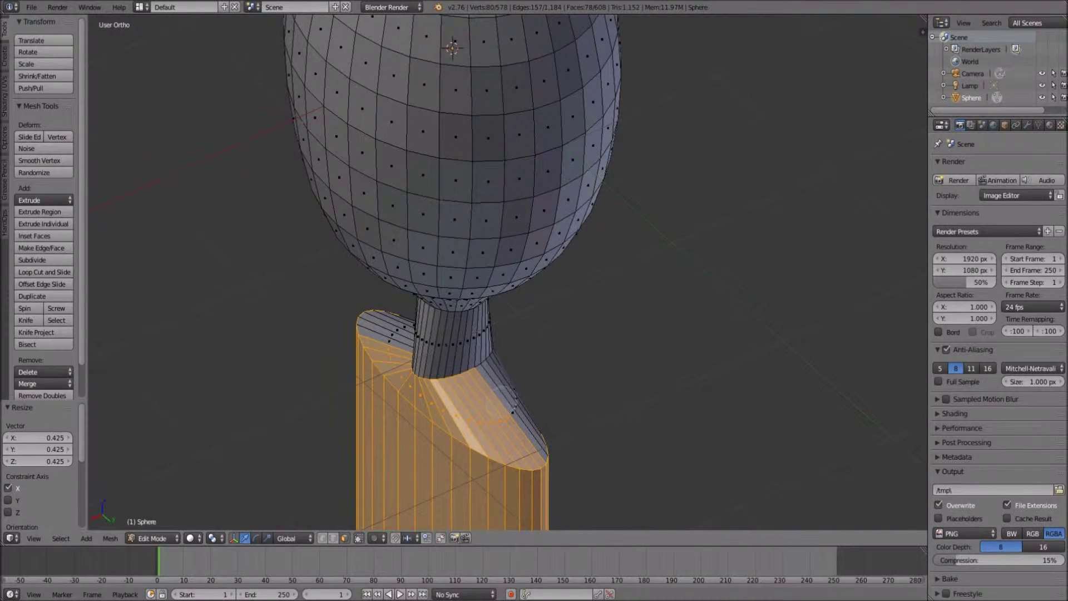
scroll(395, 354, "down", 4)
key("s")
key("x")
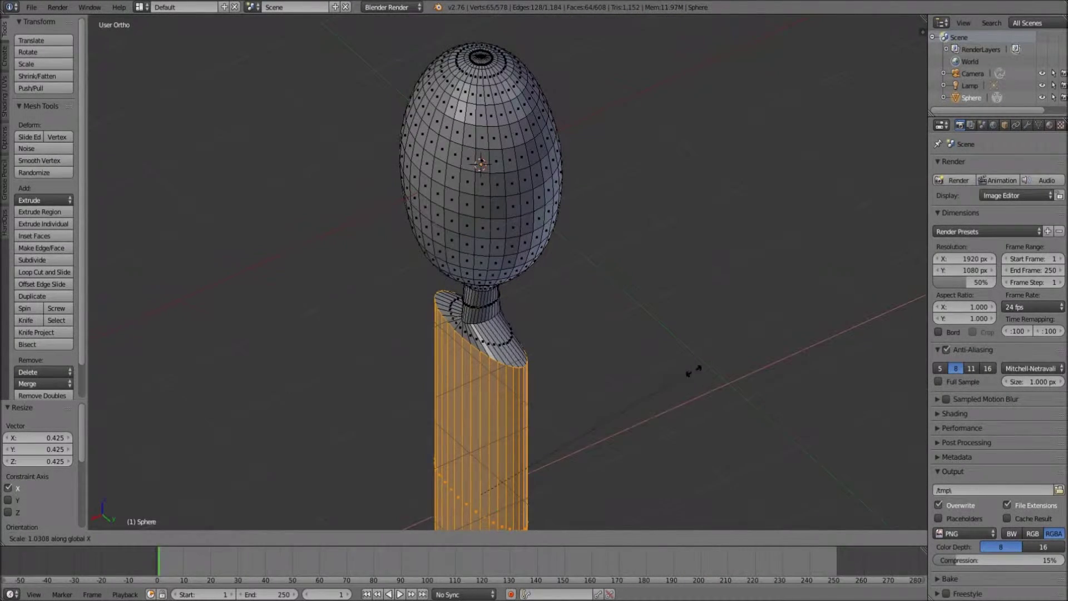
left_click(826, 347)
Select an edge at the neck base and move it -0.123 along X using smooth proportional editing with size 0.32
scroll(479, 334, "up", 5)
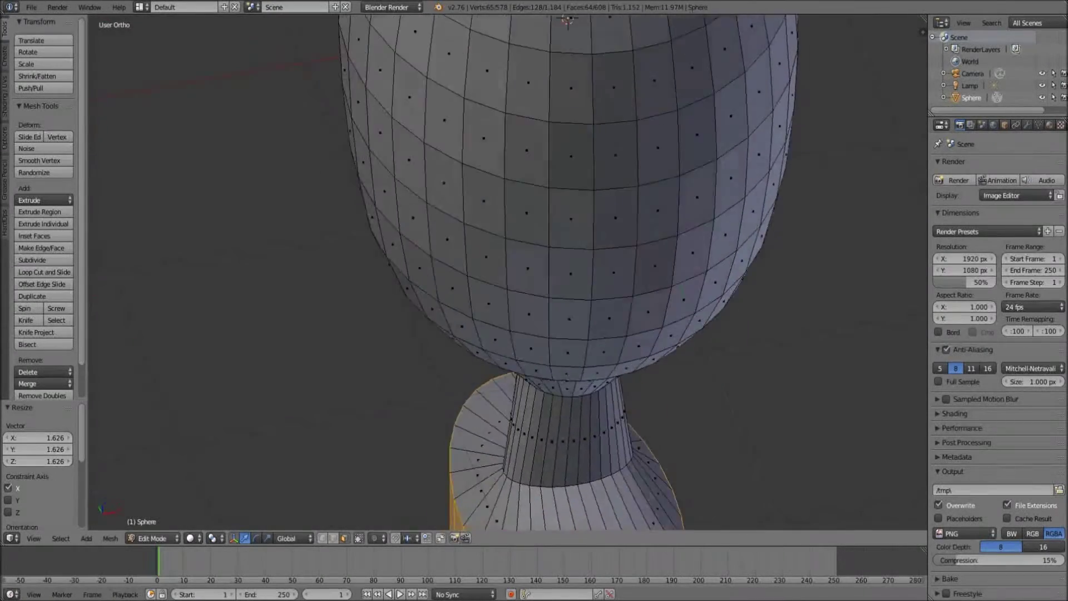
key("ctrl+Tab")
key("2")
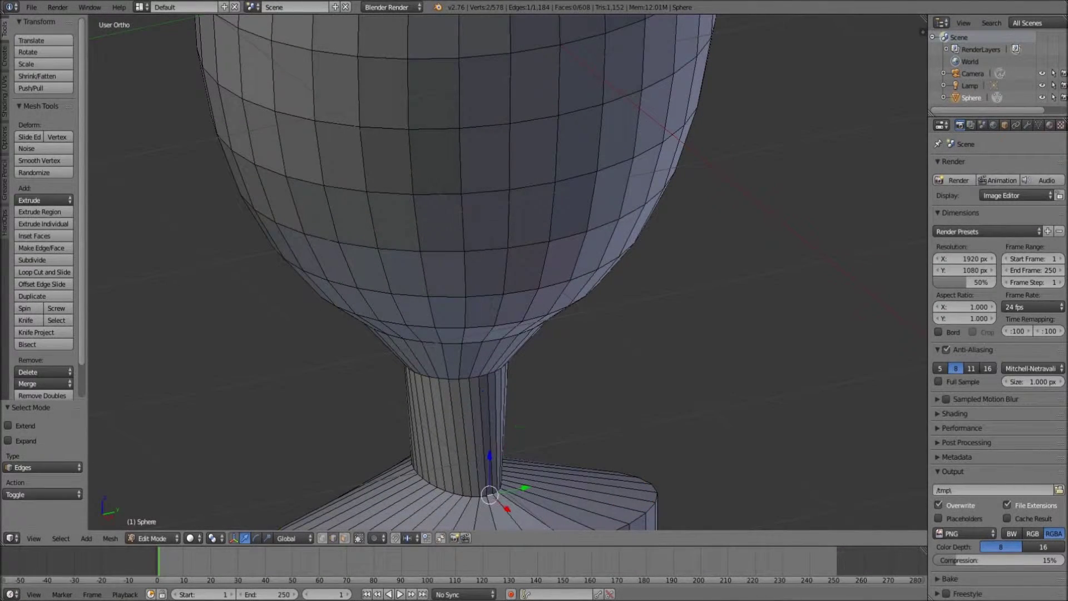
left_click(374, 538)
left_click(389, 503)
key("g")
scroll(489, 389, "down", 3)
scroll(489, 486, "up", 12)
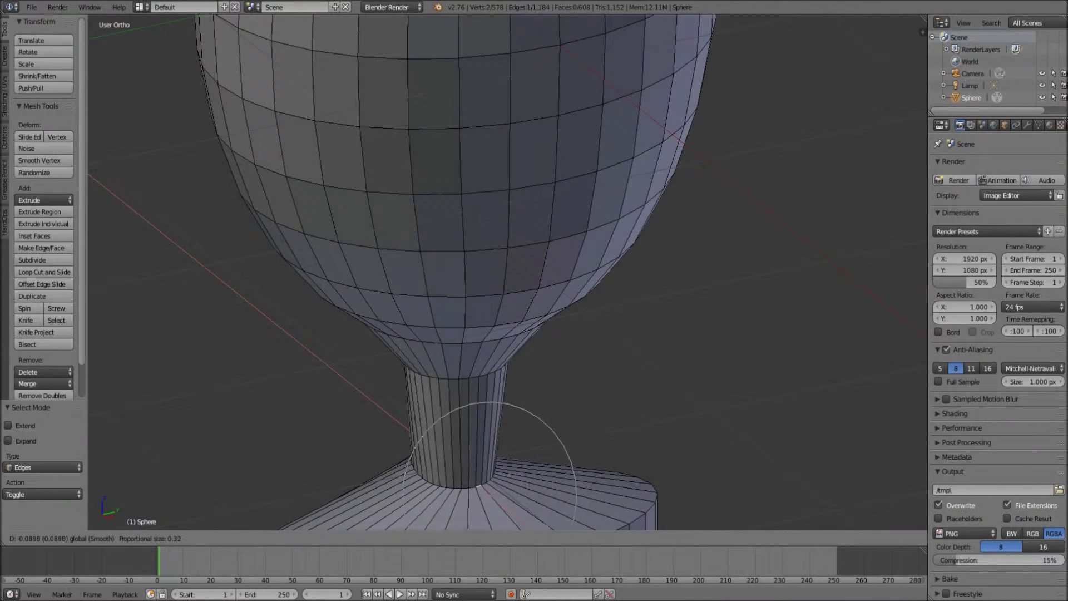
left_click(489, 486)
scroll(489, 486, "down", 4)
middle_click_drag(488, 487, 492, 412)
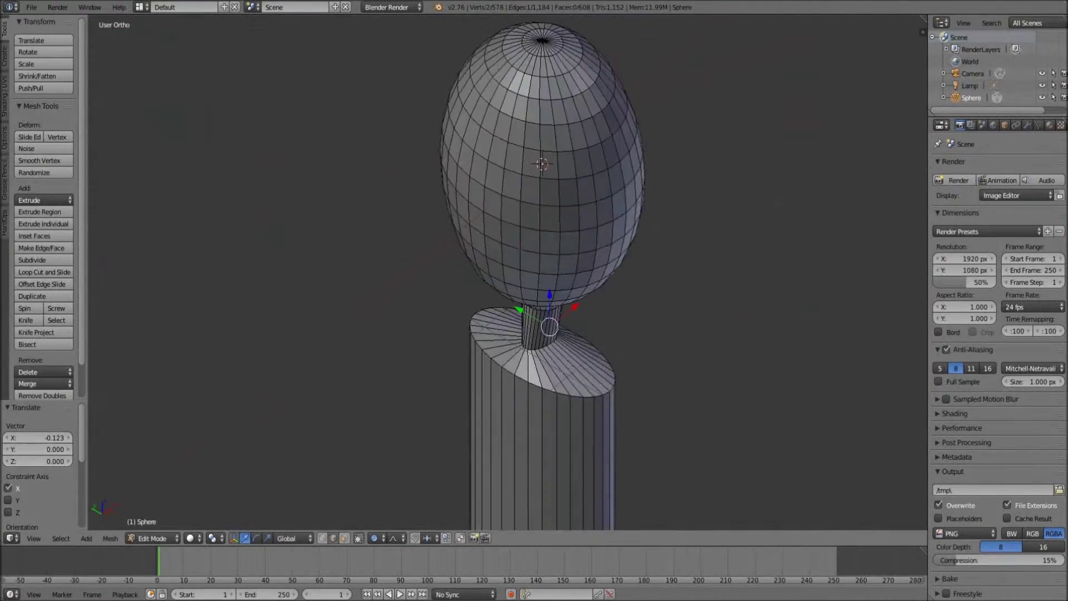
Move the neck-base edge 0.08 along X with proportional falloff, then nudge it slightly along X again to centre the neck
scroll(492, 412, "up", 5)
key("g")
key("x")
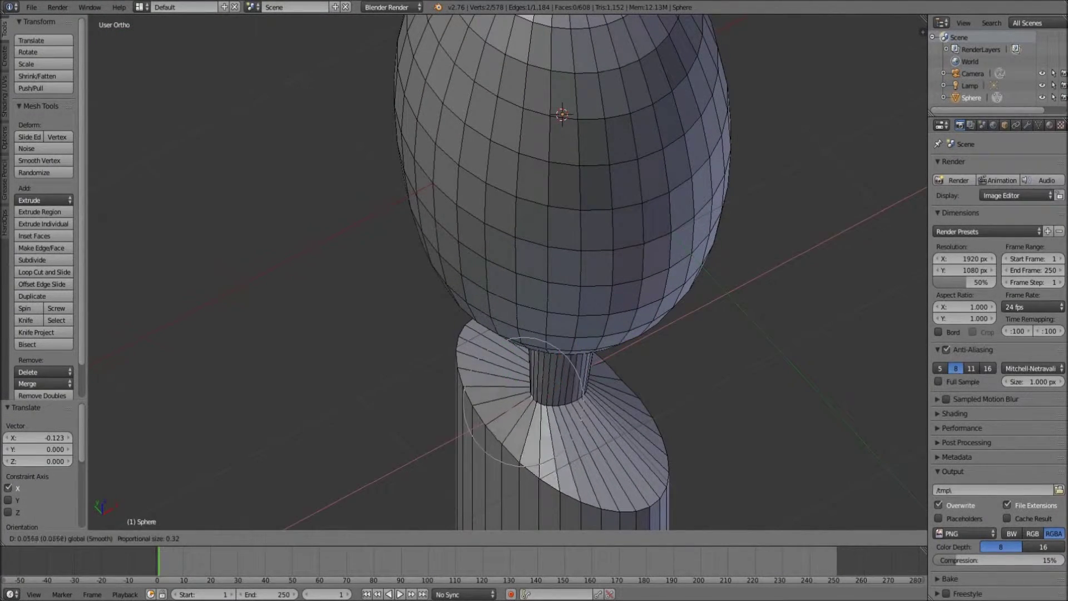
left_click(493, 412)
middle_click_drag(492, 412, 493, 367)
scroll(493, 368, "up", 2)
key("g")
key("x")
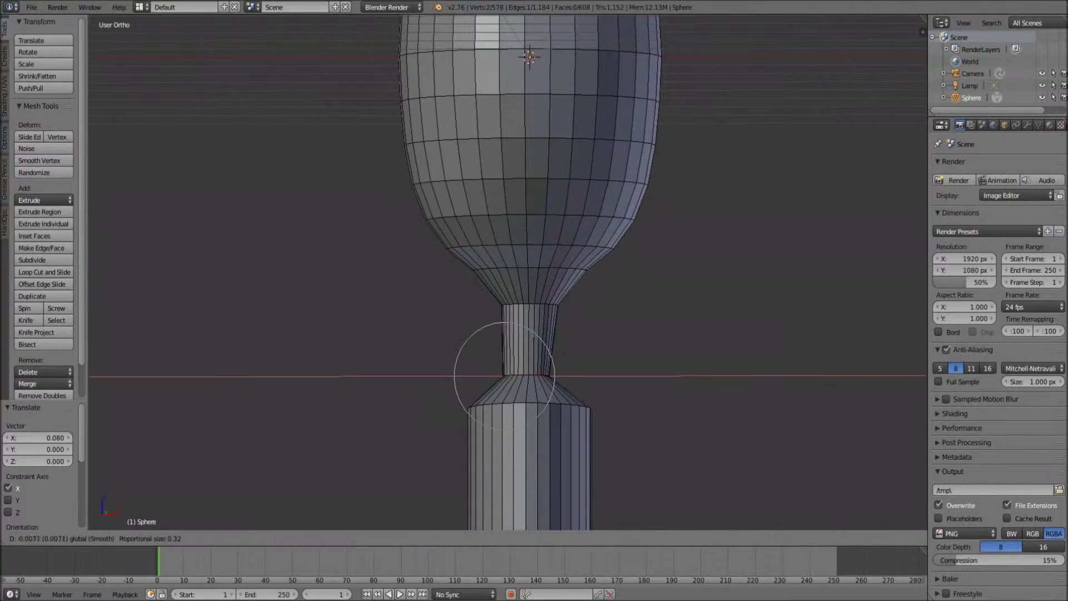
key("Return")
Examine the proportions of the whole figure in perspective and side views
key("Tab")
scroll(501, 278, "down", 3)
middle_click_drag(501, 278, 500, 223)
scroll(501, 278, "down", 2)
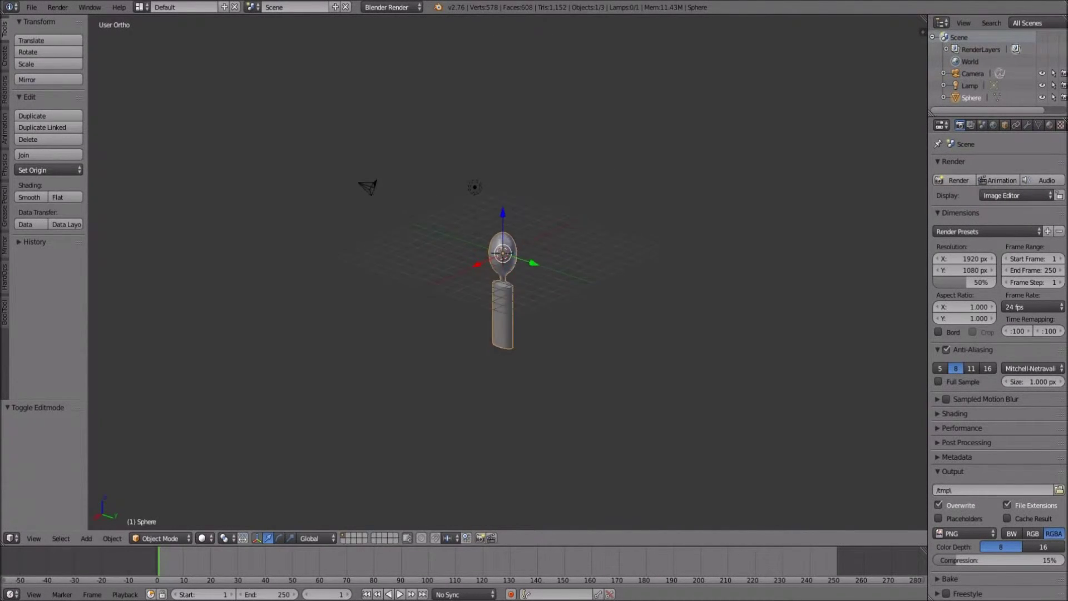
scroll(501, 279, "up", 3)
key("Tab")
key("KP_3")
scroll(486, 273, "up", 5)
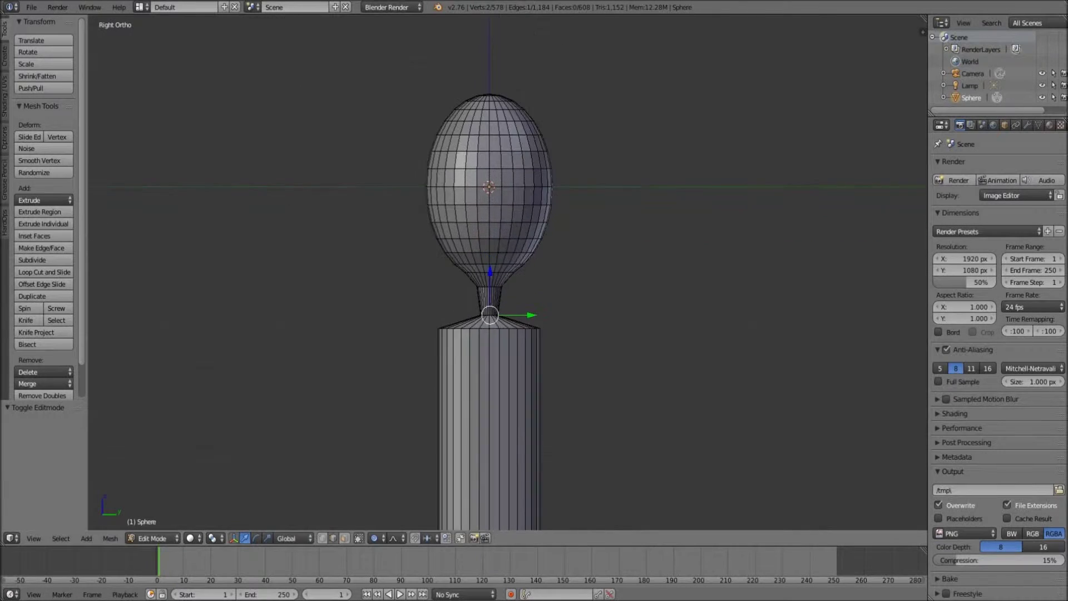
scroll(486, 272, "down", 2)
key("Tab")
middle_click_drag(501, 278, 528, 251)
Rotate the whole figure by 90° about its vertical axis in the top view
key("KP_7")
scroll(512, 284, "up", 2)
middle_click_drag(640, 234, 640, 212)
key("KP_1")
key("KP_7")
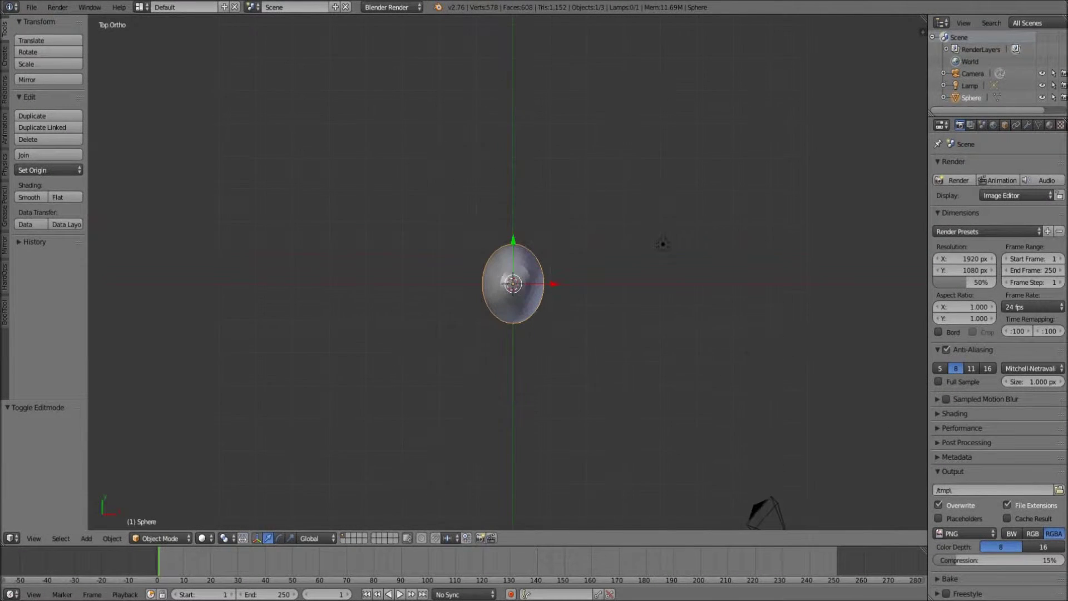
key("r")
left_click(566, 380)
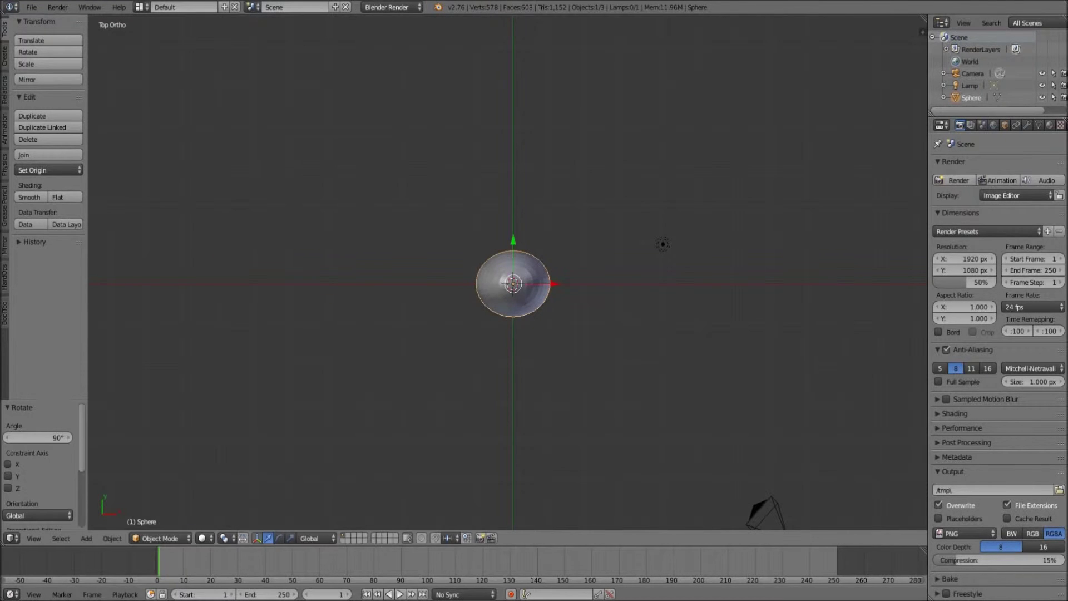
Set up wireframe display and vertex selection for editing the mesh in the right orthographic view
key("Tab")
key("KP_1")
scroll(526, 278, "up", 4)
scroll(508, 273, "down", 2)
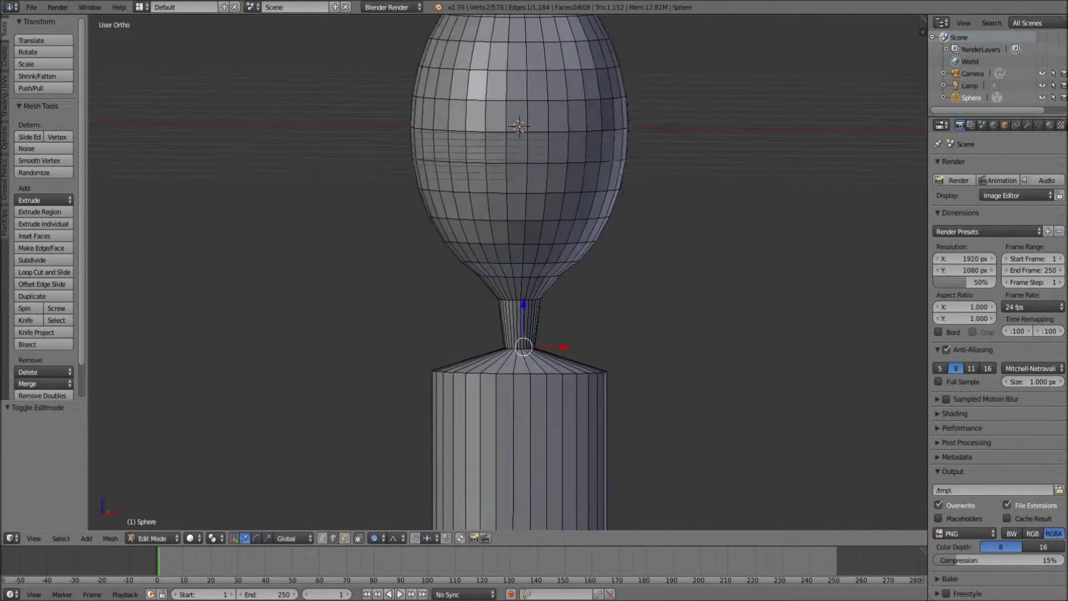
key("KP_3")
scroll(508, 272, "up", 3)
key("z")
scroll(508, 273, "down", 1)
key("1")
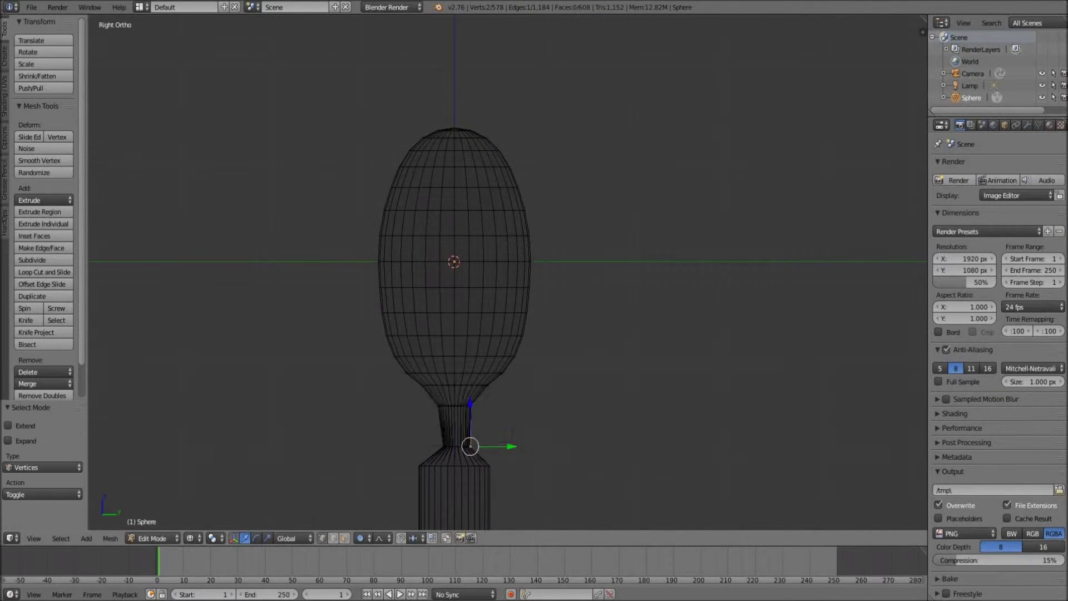
Add one horizontal loop cut around the torso and slide it up to about a quarter of the way below the shoulders
scroll(508, 273, "down", 5)
scroll(439, 334, "up", 5)
key("ctrl+r")
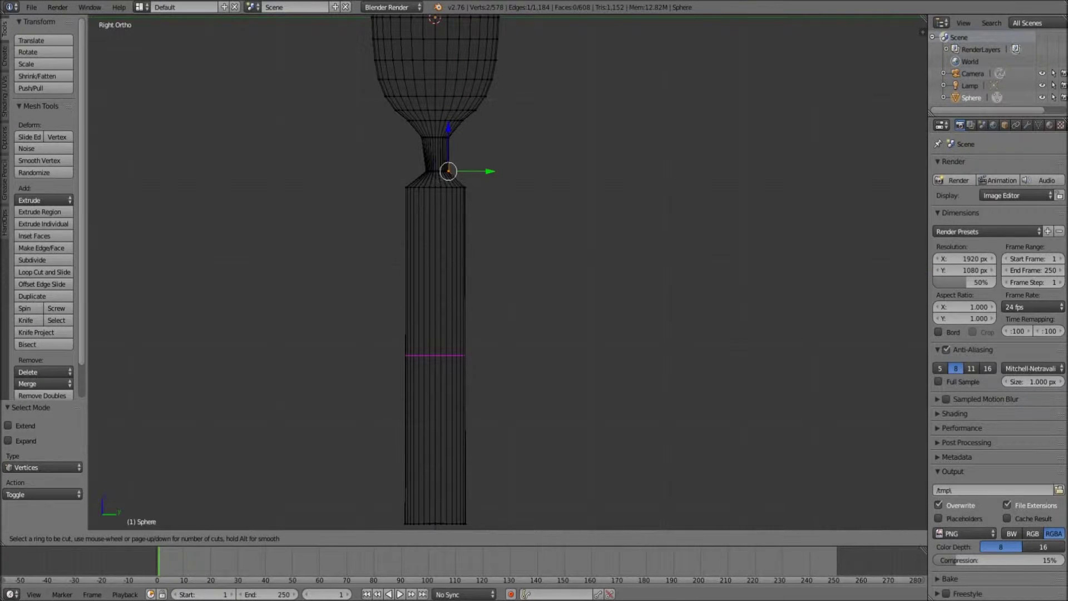
left_click(434, 355)
left_click(437, 272)
Move and rotate the torso's bottom edge loop forward and upward to bend the lower body, finishing with a 0.037 Y, 0.517 Z move
middle_click_drag(446, 523, 446, 394, "shift")
right_click(446, 395)
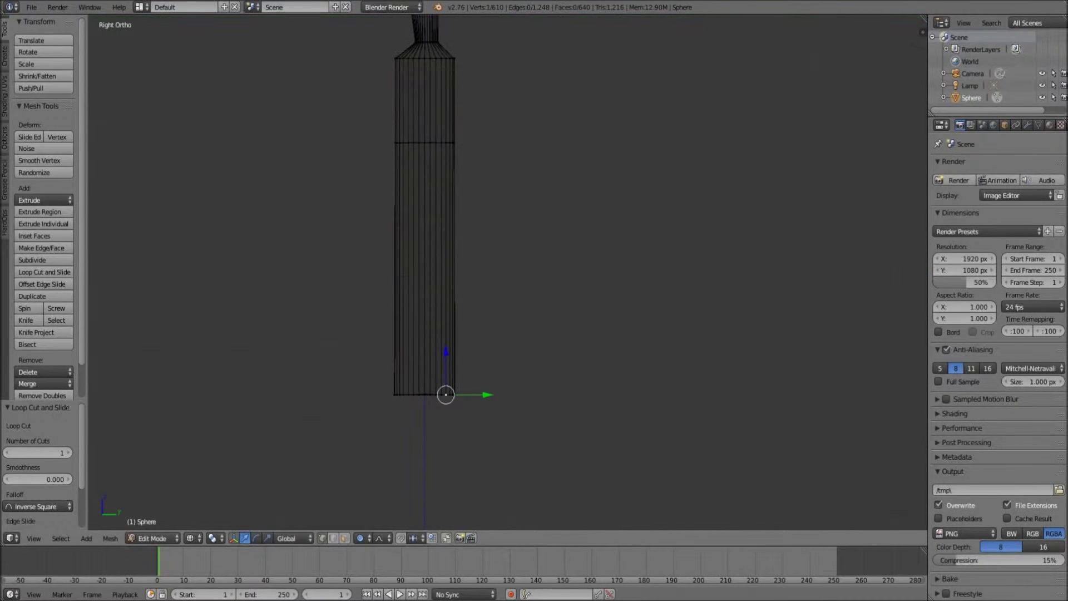
left_click(439, 394, "alt")
key("g")
left_click(557, 361)
key("r")
left_click(549, 234)
key("g")
left_click(567, 334)
With proportional editing off, add two loop cuts through the slanted lower body and move them -0.266 in Y and -0.244 in Z
left_click(361, 538)
left_click(381, 524)
middle_click_drag(501, 279, 501, 339, "shift")
key("ctrl+r")
scroll(495, 315, "up", 1)
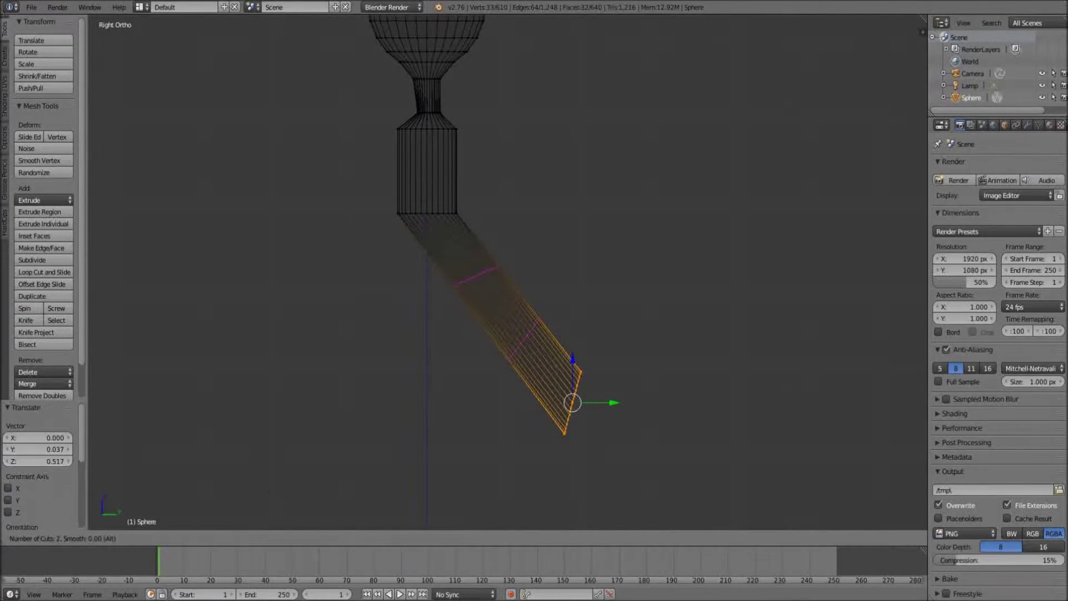
left_click(495, 315)
right_click(495, 314)
key("g")
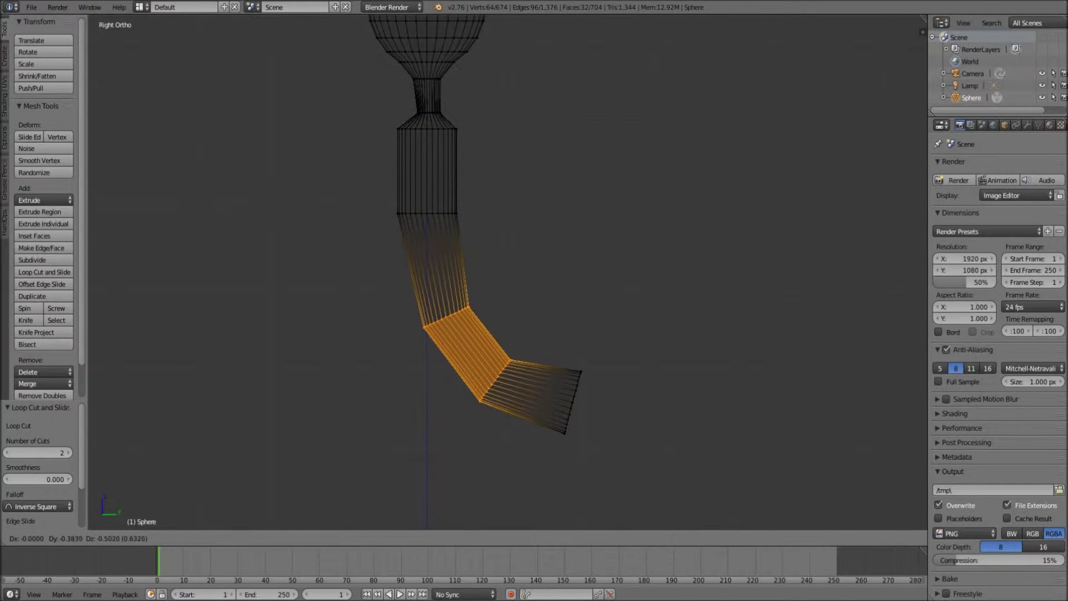
key("Return")
Move the lower body's end loop 0.45 in Y and 0.369 in Z, tilt it upward, and shift it -0.303 in Y and 0.295 in Z
right_click(581, 371)
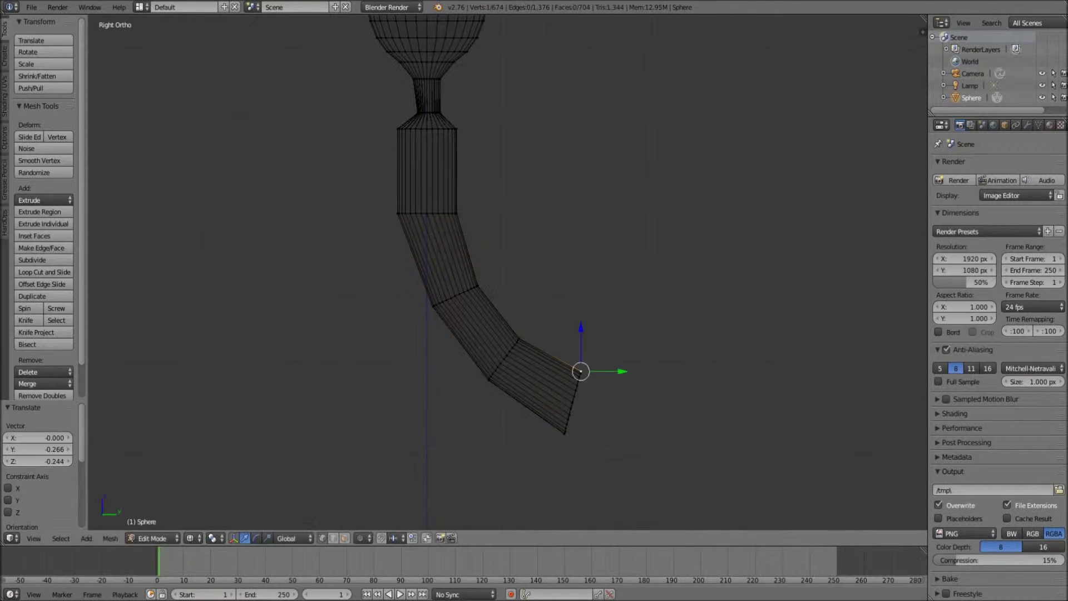
right_click(580, 371, "alt")
key("g")
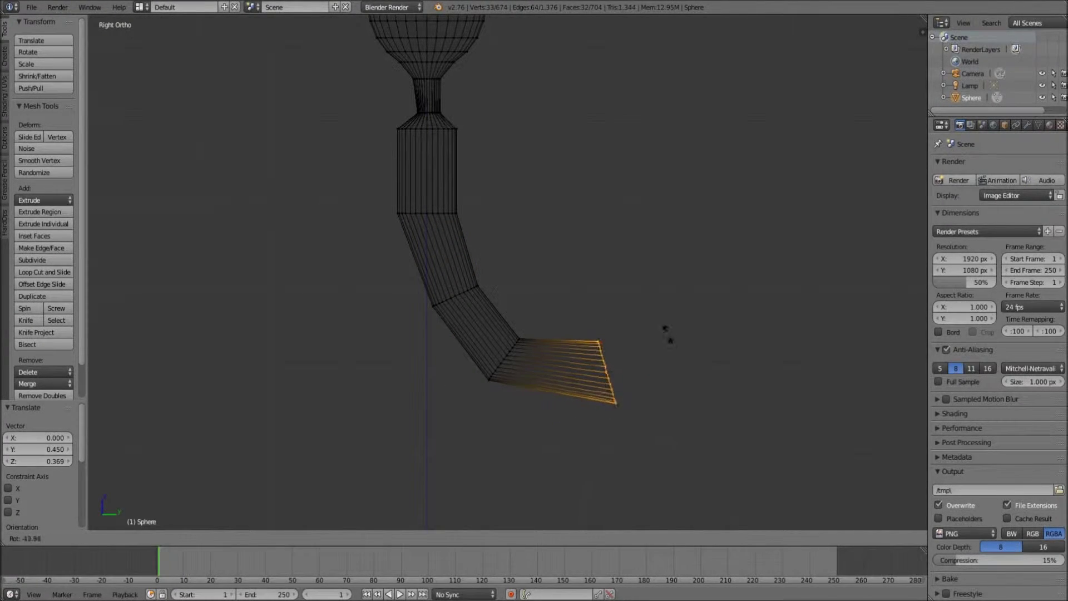
key("Escape")
key("g")
key("Return")
key("g")
key("g")
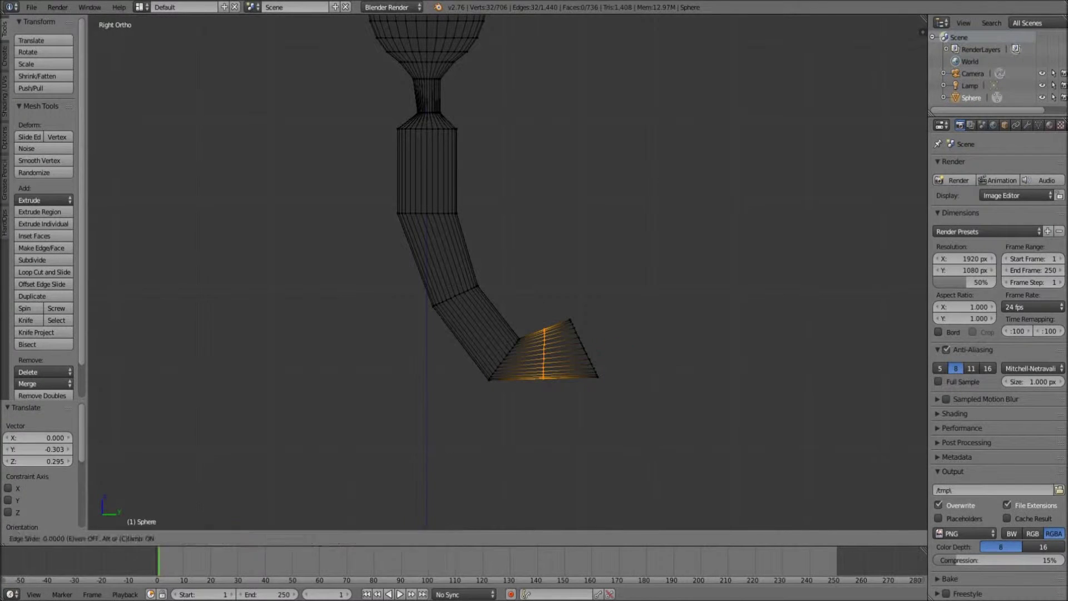
Add a loop cut through the middle of the end section and move it 0.015 in Y and -0.155 in Z
key("Escape")
key("ctrl+r")
key("Return")
key("g")
key("Return")
key("s")
key("Return")
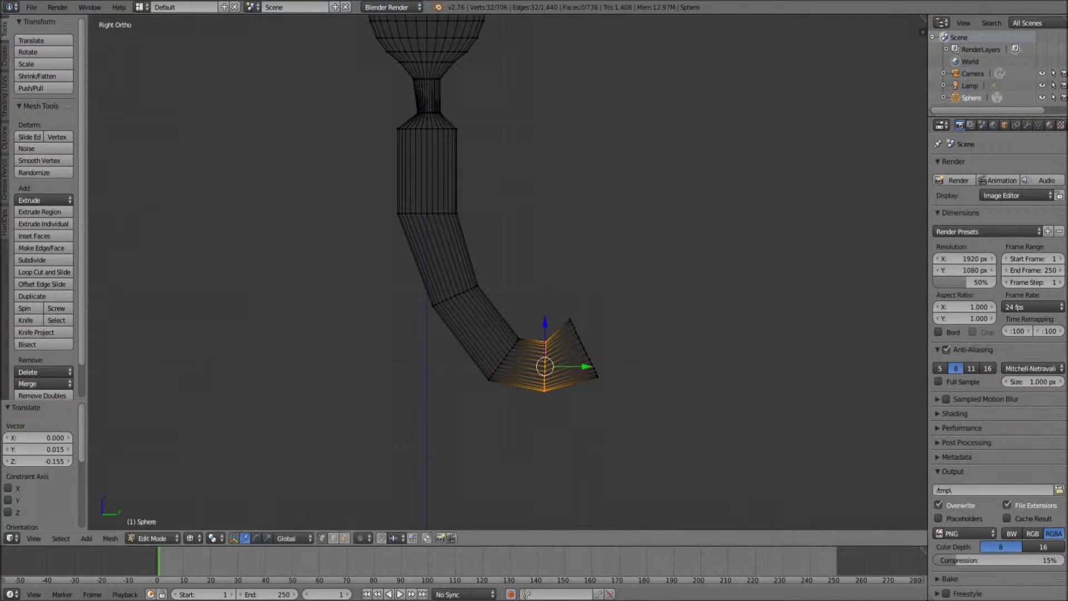
Pull the back corner vertex of the first bend -0.138 in Y and -0.082 in Z with proportional editing at size 0.75
middle_click_drag(523, 112, 556, 103)
key("ctrl+KP_3")
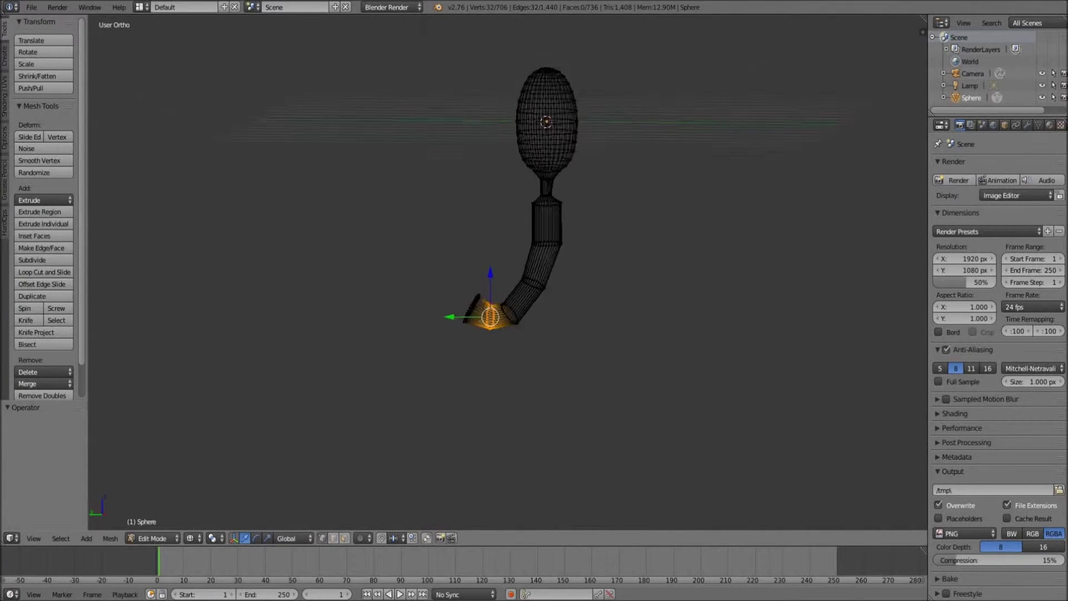
key("KP_3")
scroll(400, 321, "up", 6)
right_click(401, 321)
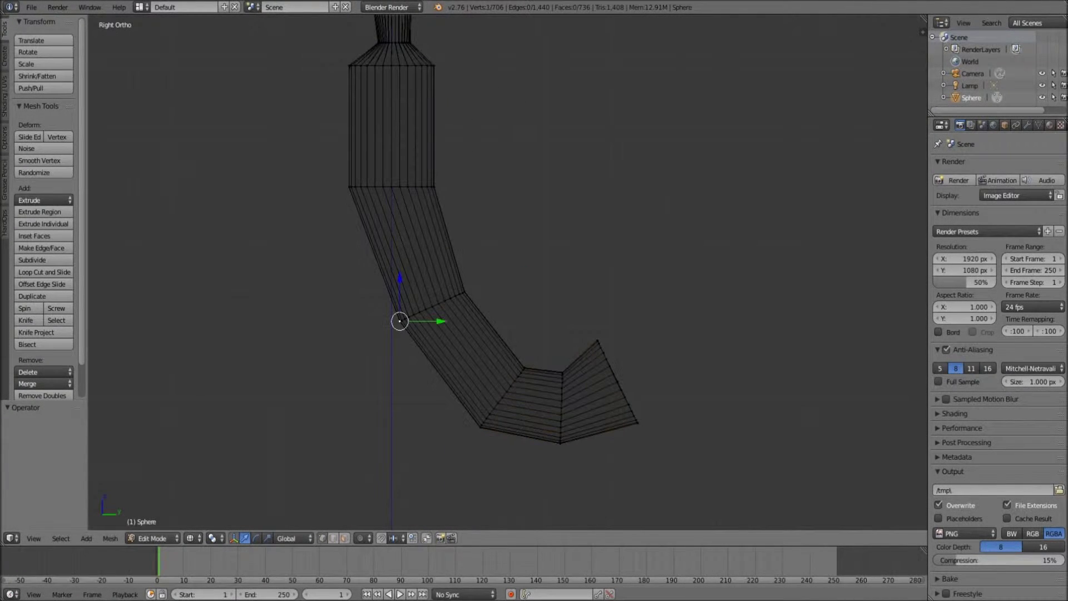
left_click(363, 538)
left_click(383, 506)
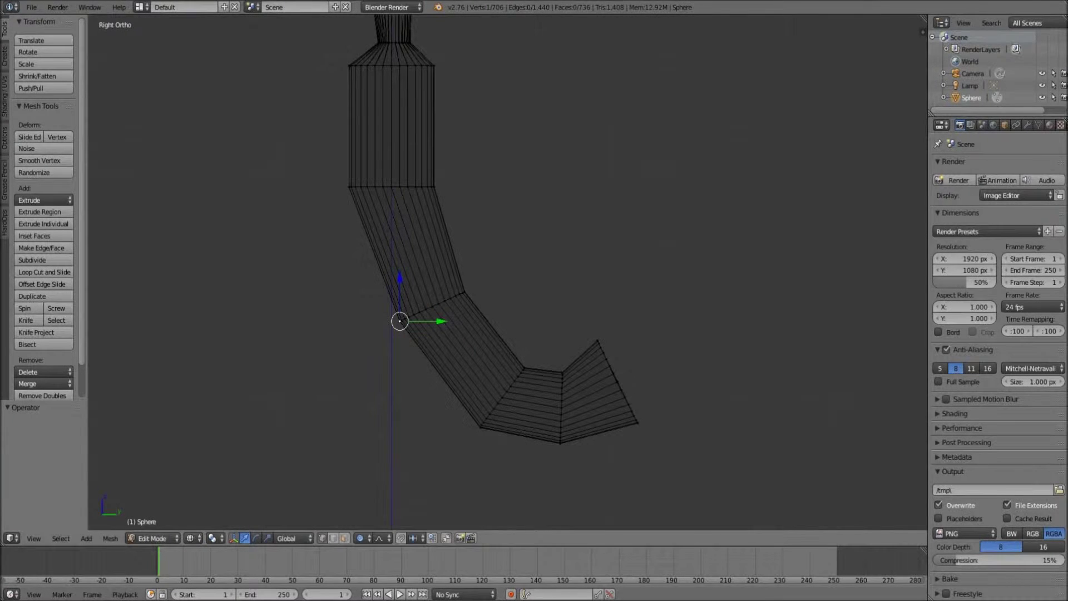
key("g")
scroll(399, 321, "down", 10)
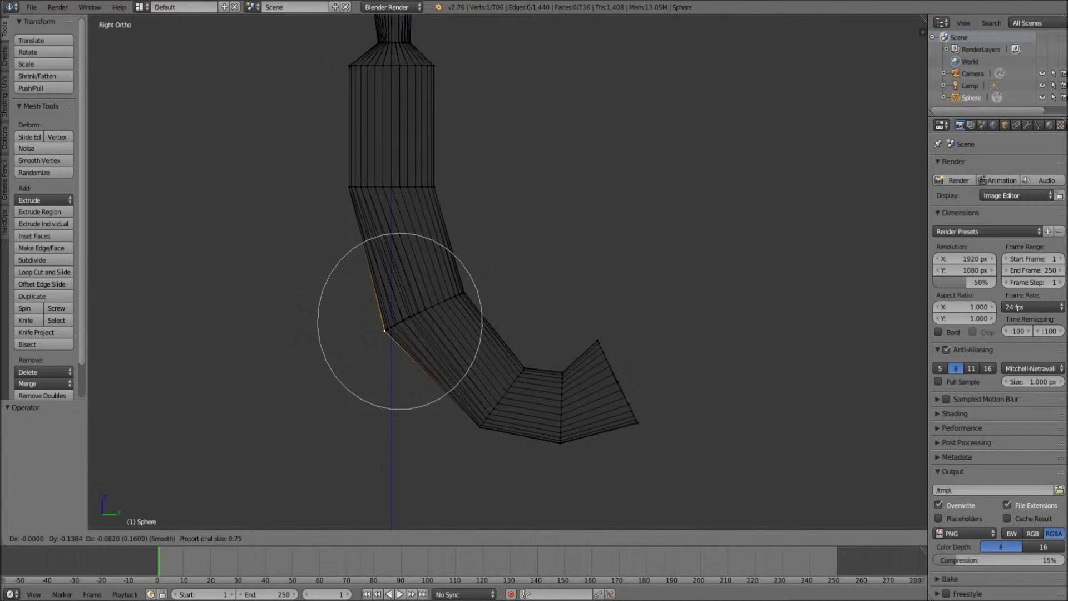
key("Return")
Pull the lower back corner vertex -0.149 in Y and -0.164 in Z, and nudge the neighbouring underside vertex slightly down
right_click(480, 428)
key("g")
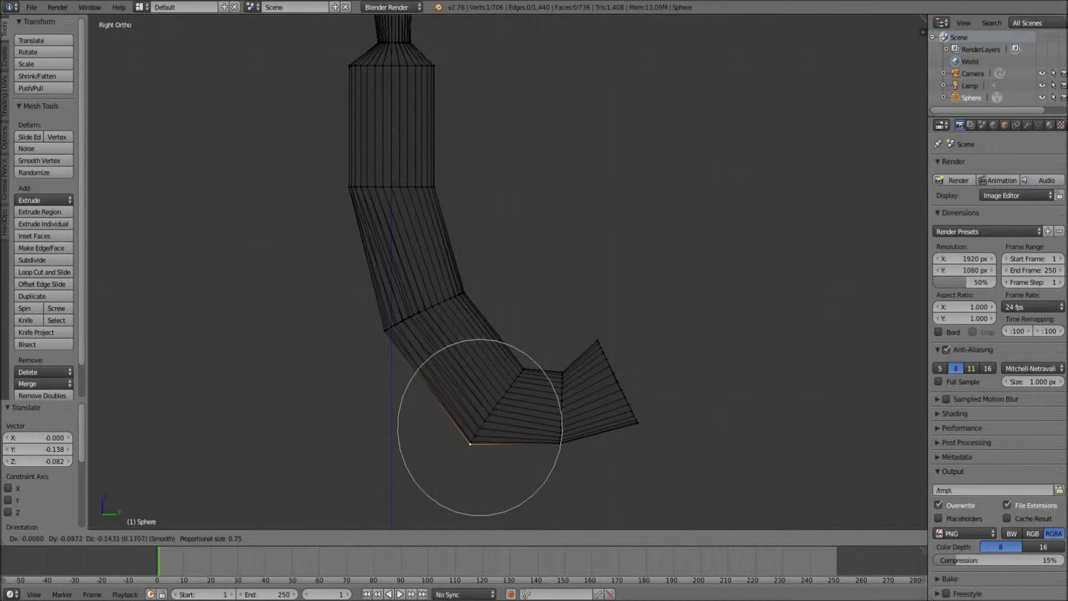
key("Return")
right_click(561, 444)
key("g")
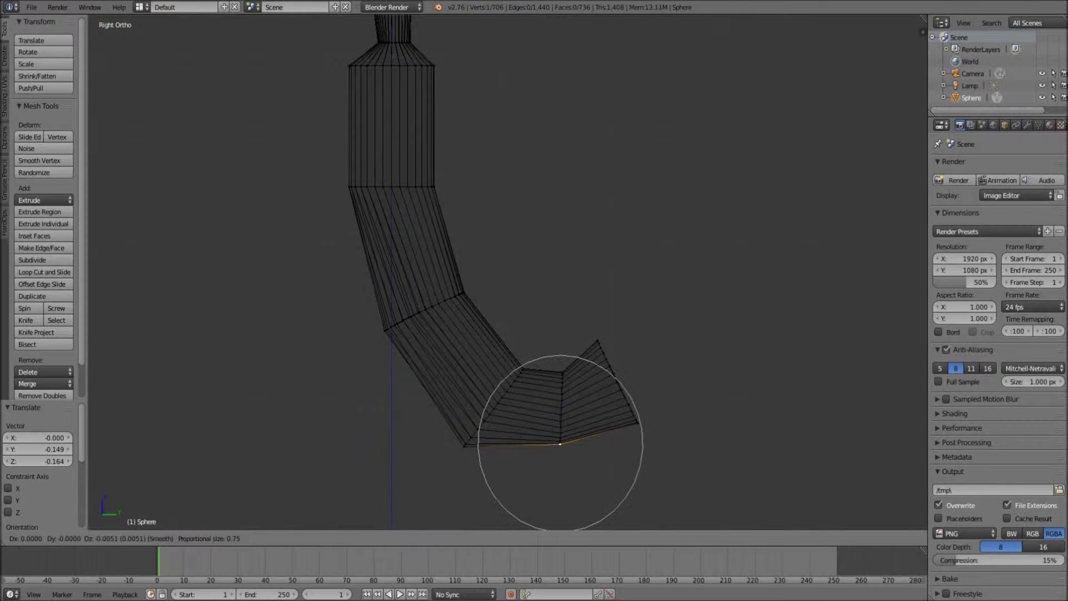
key("Return")
Return to solid shading and examine the bent body from several angles
mouse_move(667, 278)
middle_mouse_down()
mouse_move(768, 256)
mouse_move(782, 206)
middle_mouse_up()
key("z")
key("Tab")
scroll(507, 250, "down", 4)
key("Tab")
scroll(501, 250, "up", 5)
middle_click_drag(500, 251, 523, 234)
scroll(523, 234, "up", 2)
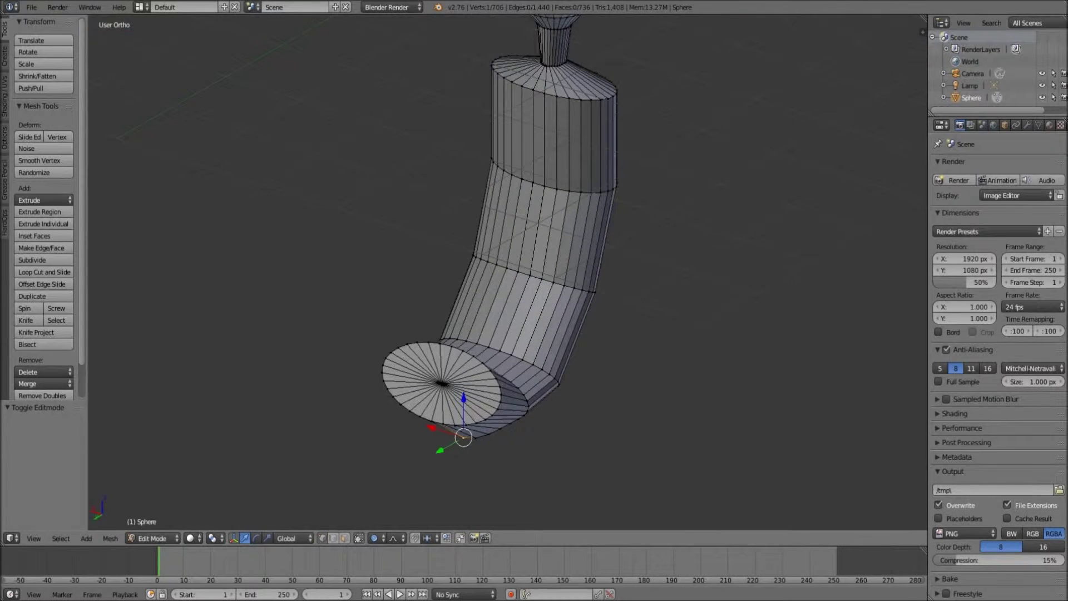
Select all faces of the lower body's end cap and scale them along X by about 0.77
middle_click_drag(445, 384, 457, 379)
key("ctrl+Tab")
left_click(468, 407)
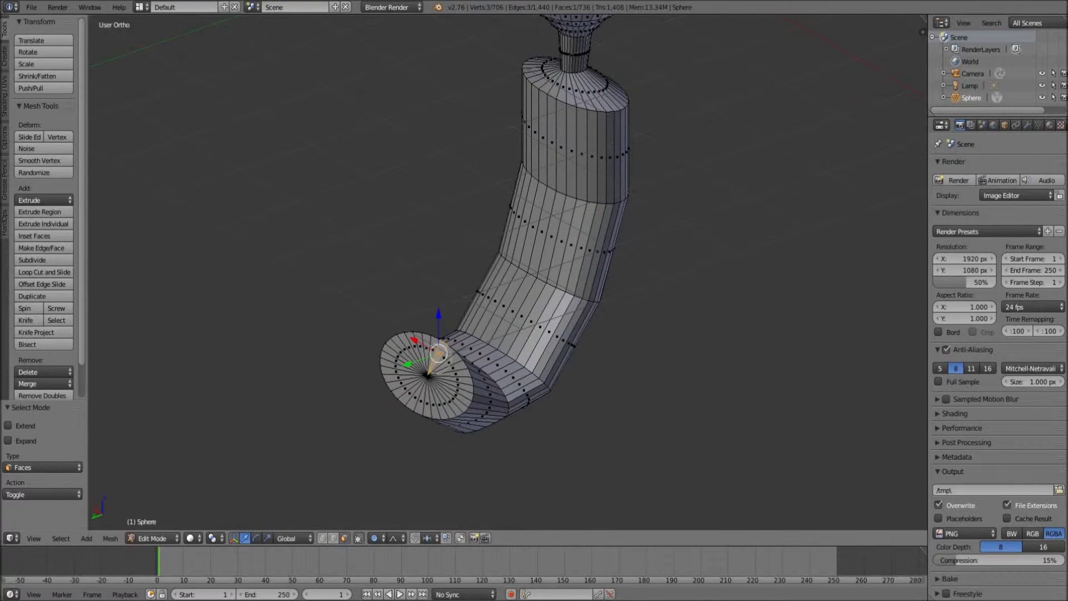
right_click(428, 362, "alt")
middle_click_drag(556, 367, 579, 373)
key("s")
key("x")
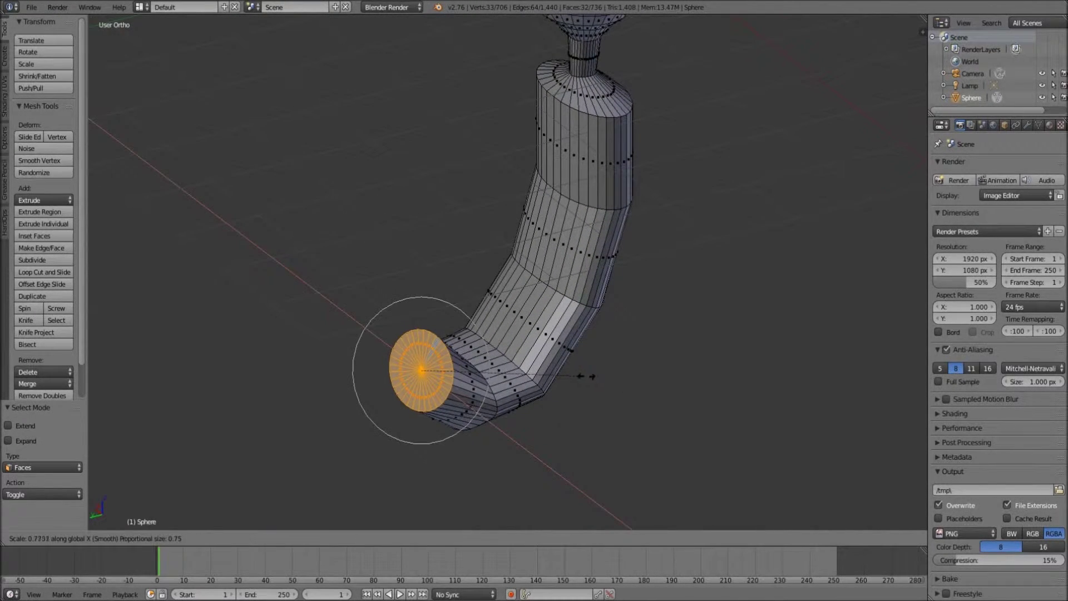
left_click(584, 378)
Raise the end-cap faces 0.007 in Z, rotate them to face more upward, and move them 0.049 in Y and 0.258 in Z
key("g")
key("z")
key("Return")
key("KP_3")
key("r")
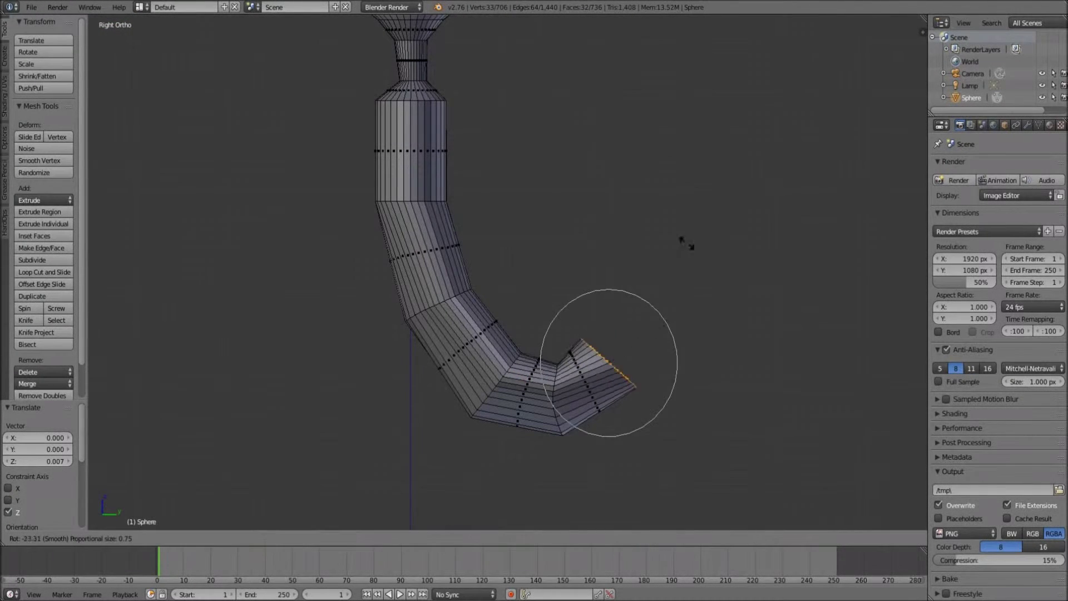
key("Return")
key("g")
key("Return")
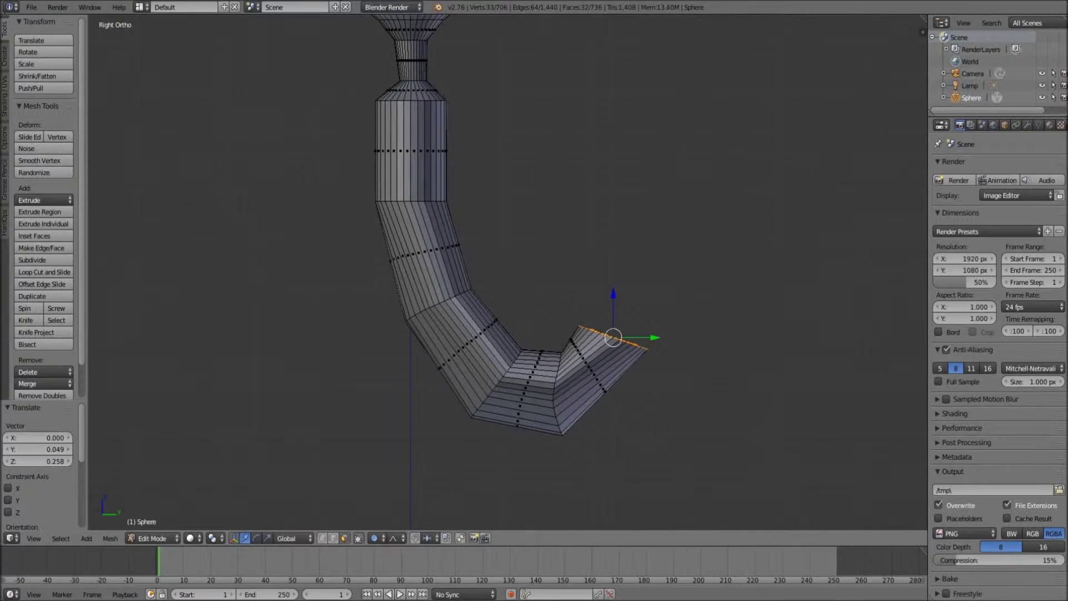
Examine the whole figure's shape without the edit wireframe, in Object Mode and Sculpt Mode
key("Home")
key("Tab")
middle_click_drag(501, 278, 456, 261)
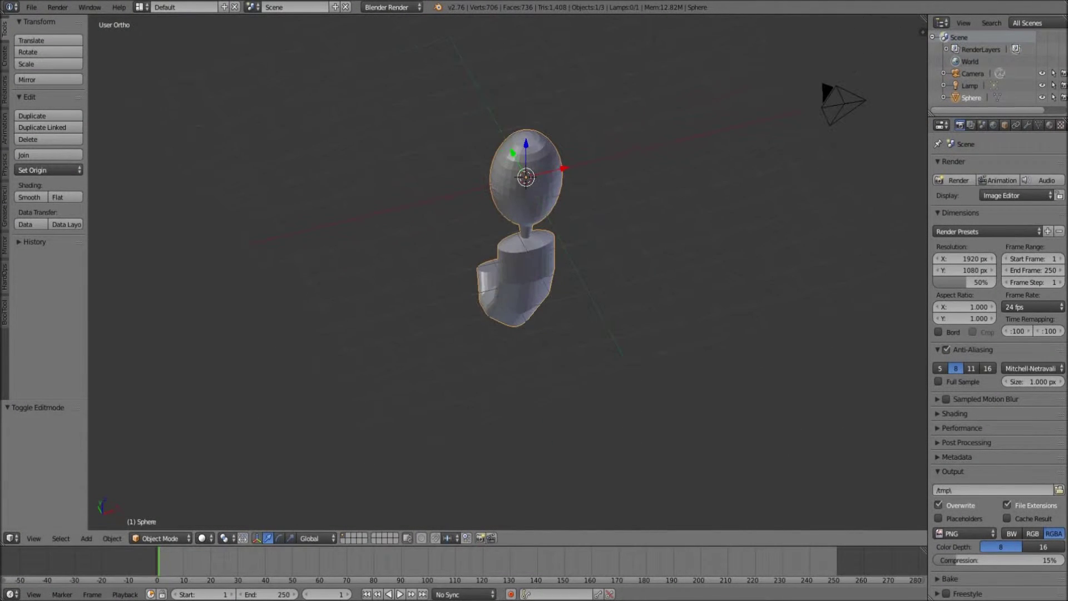
left_click(161, 538)
left_click(161, 498)
middle_click_drag(345, 445, 501, 373)
scroll(402, 420, "up", 2)
scroll(420, 423, "down", 3)
scroll(520, 359, "up", 4)
scroll(520, 359, "up", 2)
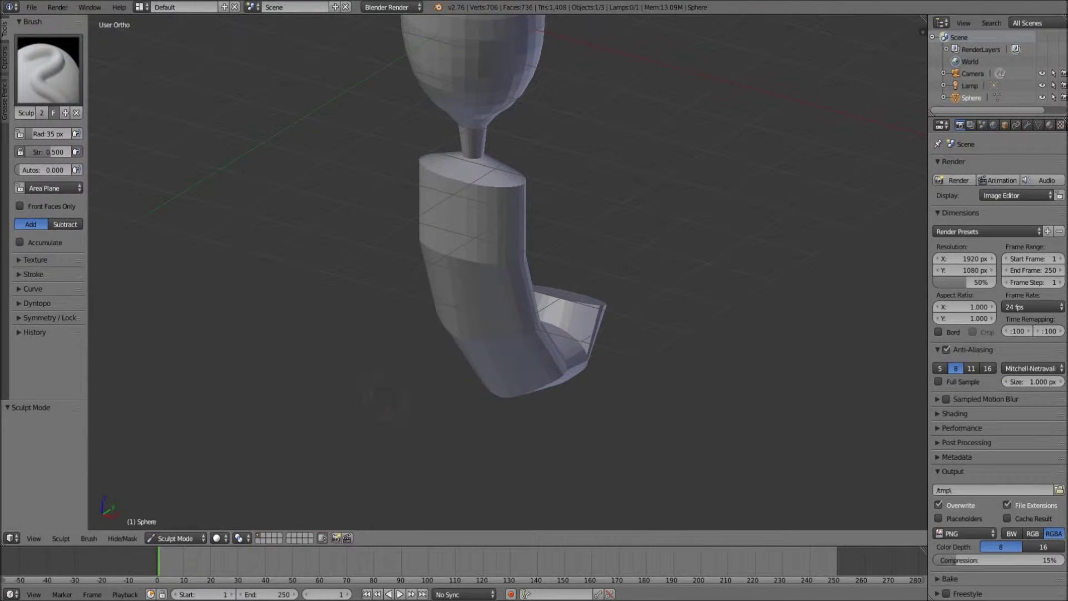
Return to Edit Mode and select a run of adjacent vertical faces on the side of the upper torso
left_click(175, 538)
left_click(167, 517)
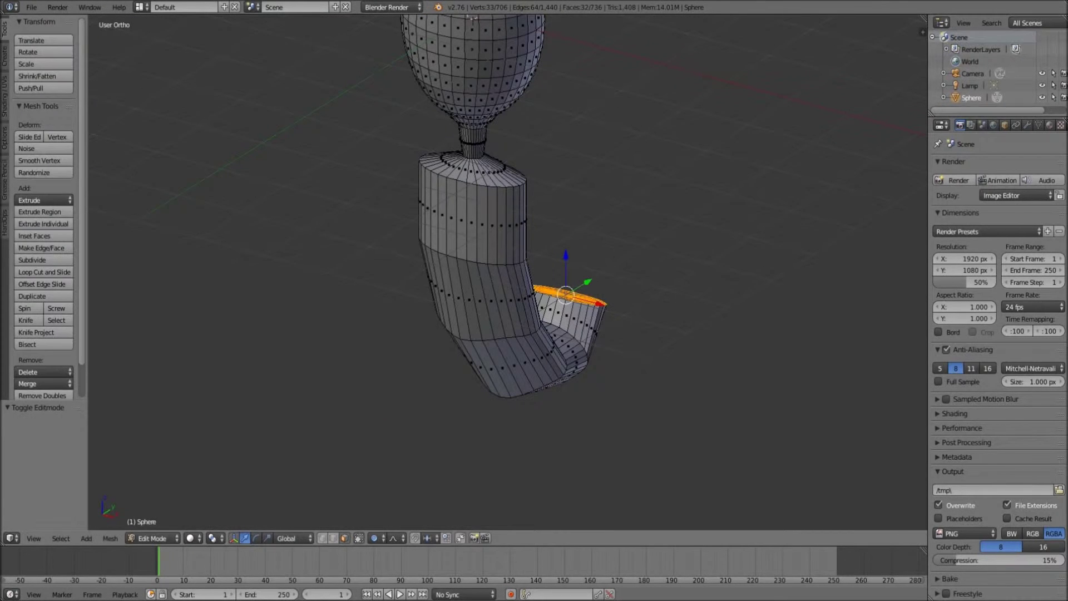
middle_click_drag(501, 279, 557, 256)
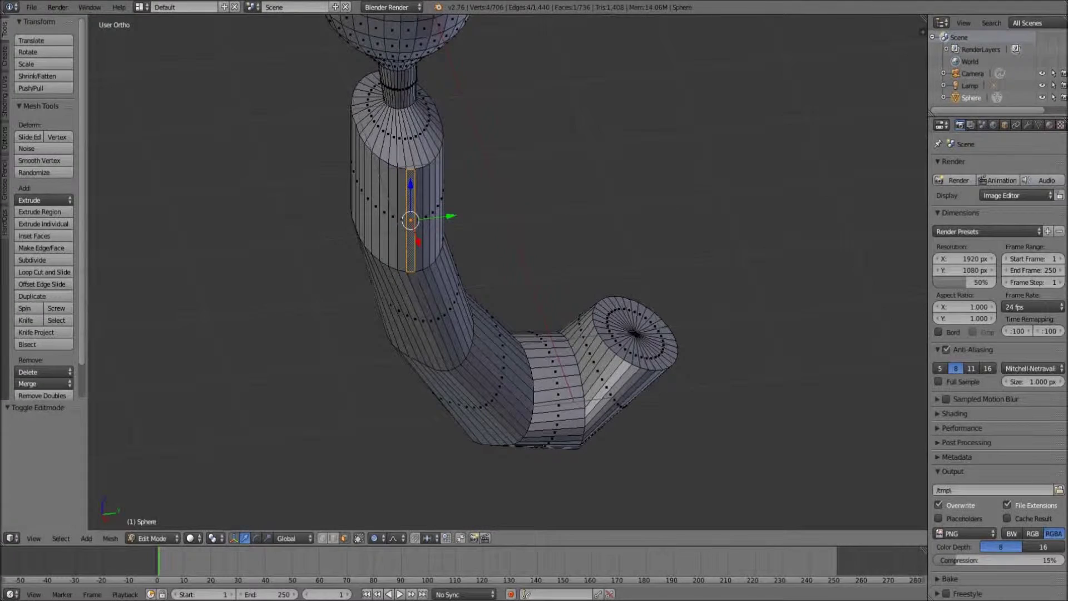
left_click(423, 222, "ctrl")
scroll(506, 272, "down", 2)
middle_click_drag(506, 273, 500, 244)
scroll(506, 272, "up", 4)
scroll(507, 273, "down", 3)
scroll(500, 245, "up", 3)
Switch to Sculpt Mode and enable dynamic topology for the figure
left_click(152, 538)
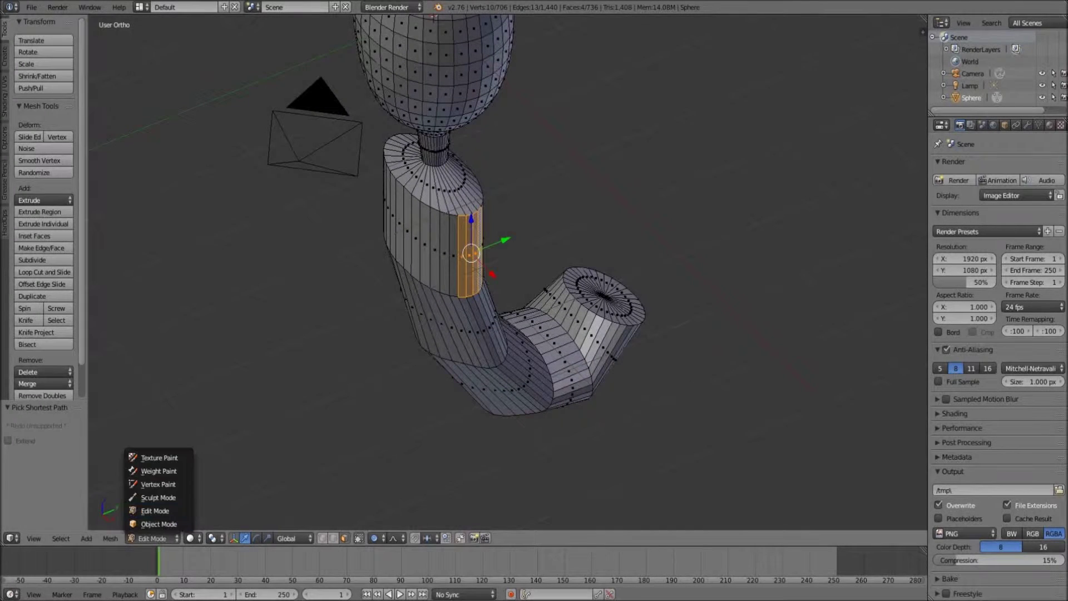
left_click(158, 497)
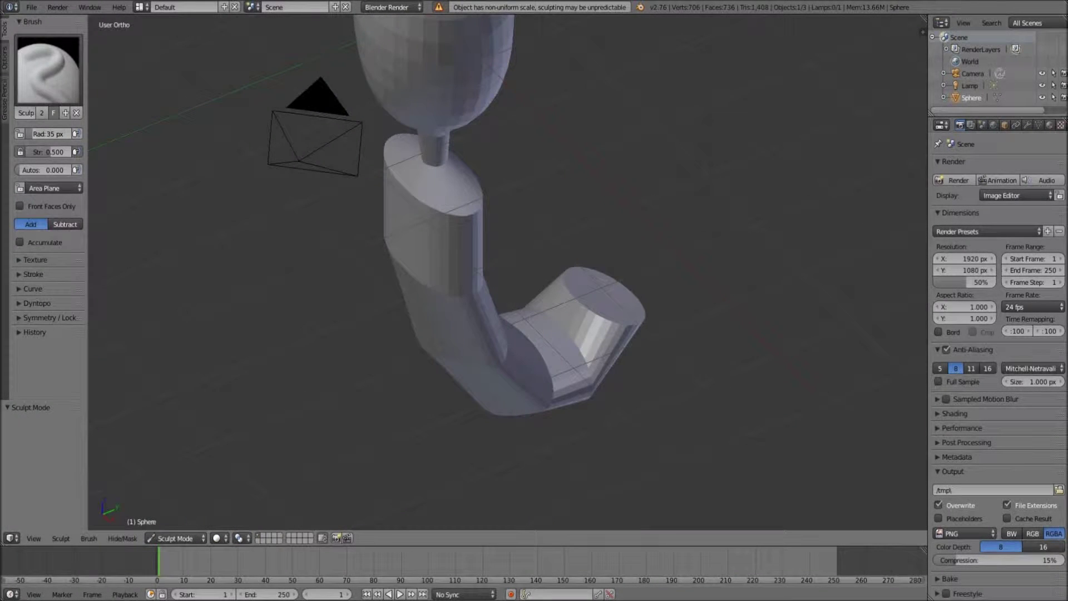
key("ctrl+d")
scroll(364, 303, "up", 5)
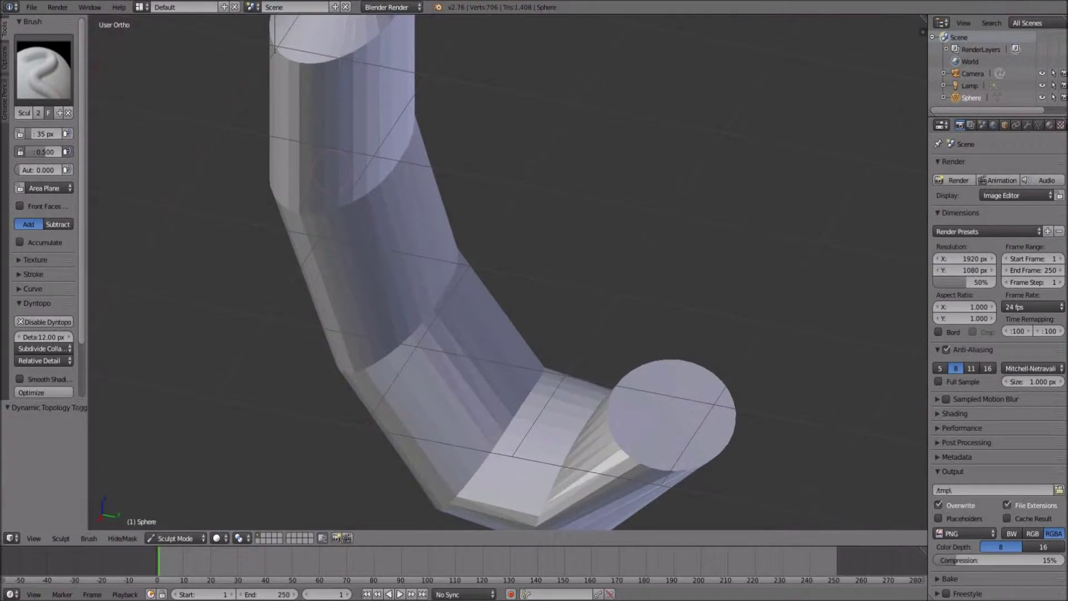
Sculpt raised strokes over the shoulder and down the upper side of the torso with the SculptDraw brush
key("KP_1")
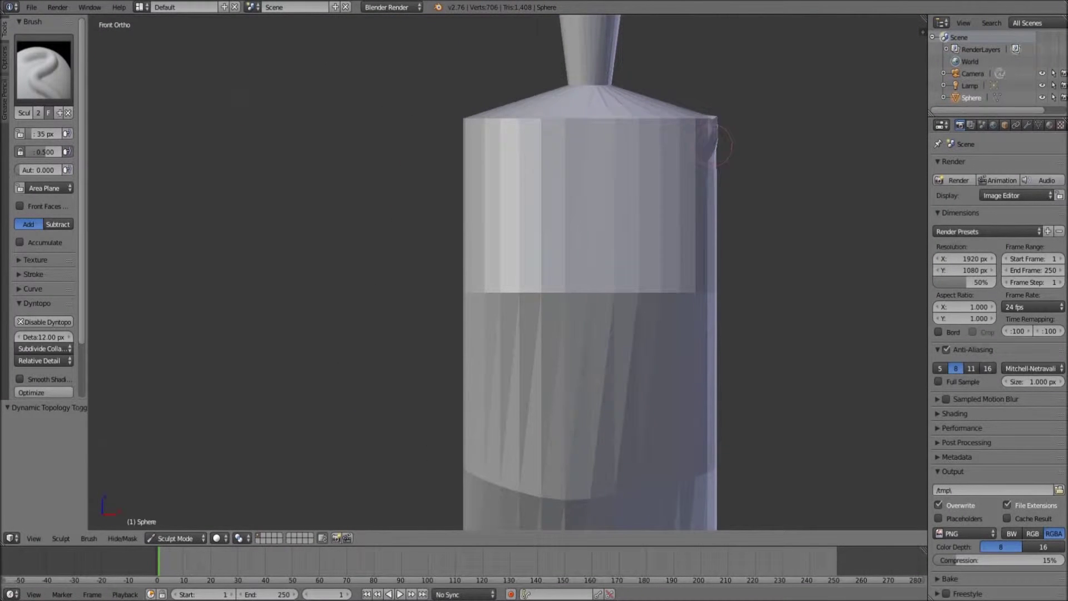
mouse_move(726, 136)
middle_mouse_down()
mouse_move(692, 195)
mouse_move(807, 25)
middle_mouse_up()
left_click_drag(470, 179, 479, 212)
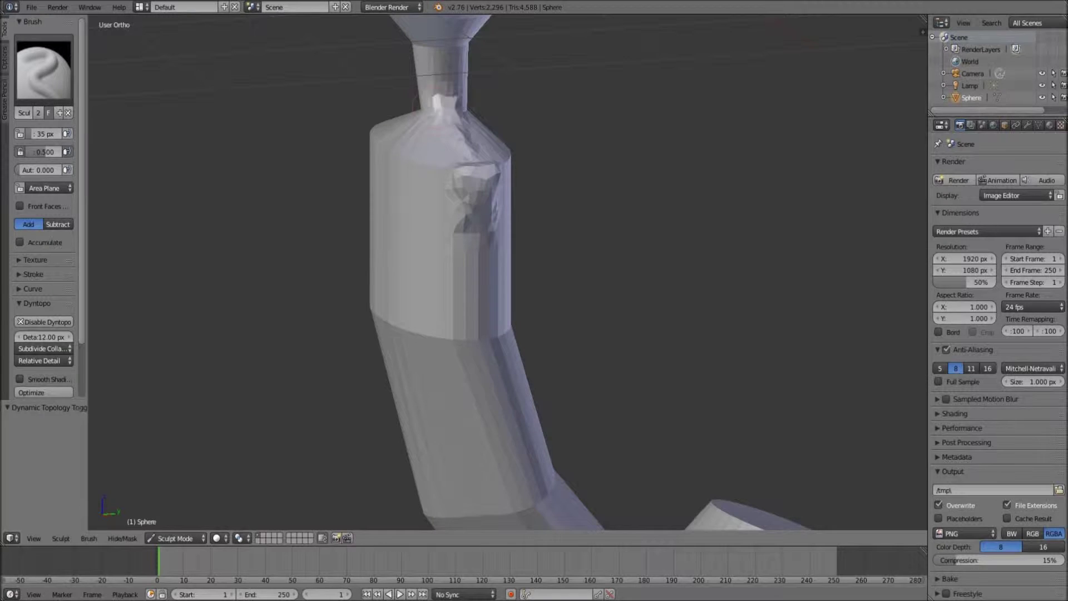
left_click_drag(479, 145, 445, 259)
Choose the Clay Strips brush and build up the side of the torso down toward the bend of the body
left_click(43, 70)
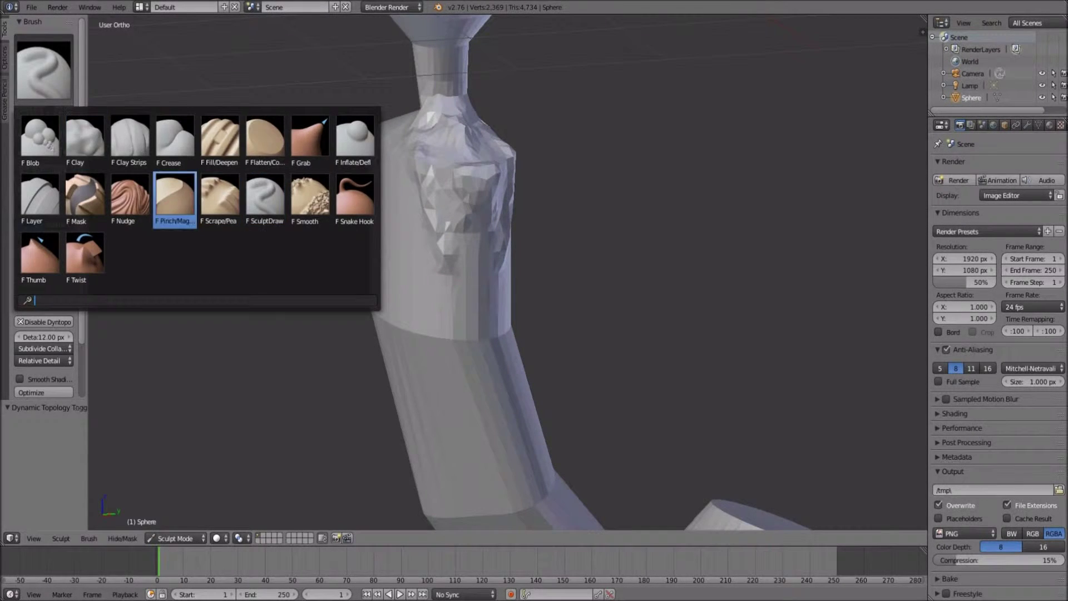
left_click(130, 142)
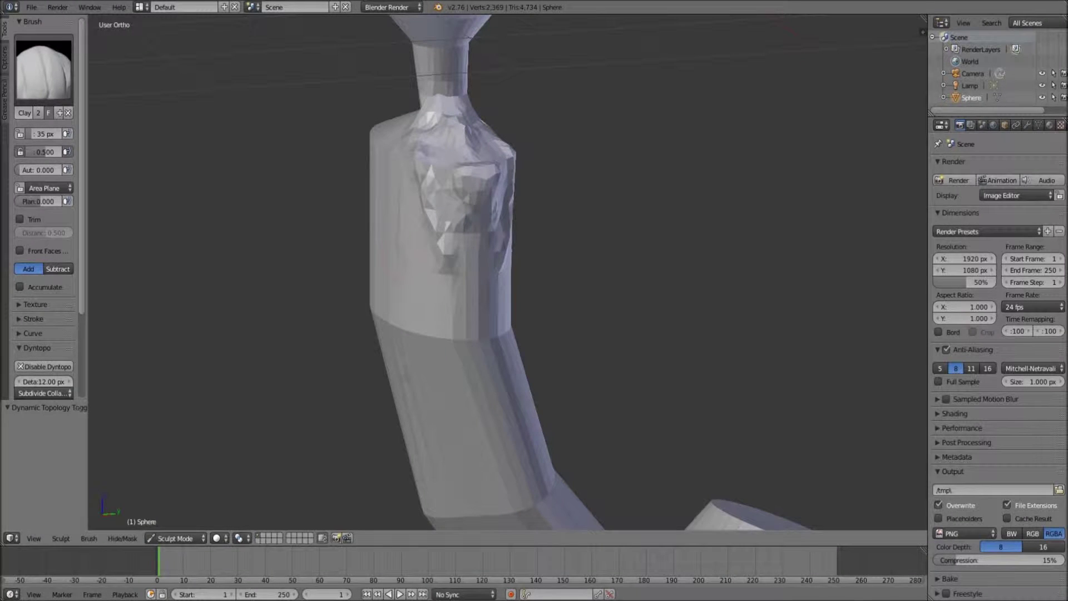
left_click_drag(434, 167, 442, 334)
scroll(508, 273, "down", 3)
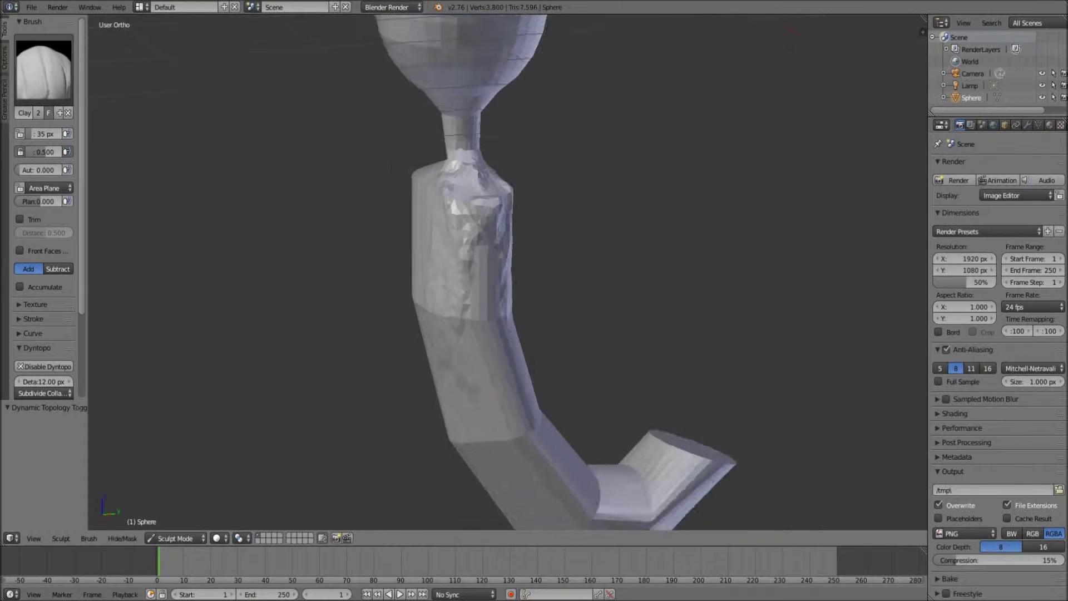
scroll(508, 272, "up", 1)
left_click_drag(500, 337, 551, 406)
Set the symmetrize direction to -X to +X and turn on smooth shading for dynamic topology
mouse_move(551, 406)
middle_mouse_down()
mouse_move(390, 345)
mouse_move(196, 296)
middle_mouse_up()
scroll(45, 279, "down", 3)
scroll(44, 334, "down", 2)
left_click(56, 347)
left_click(56, 347)
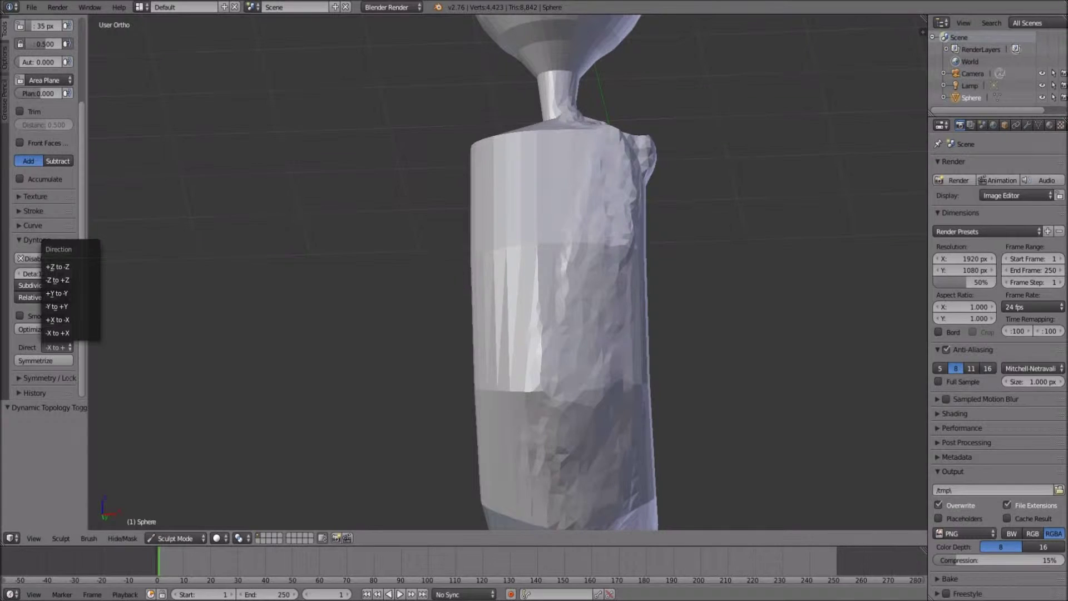
left_click(58, 332)
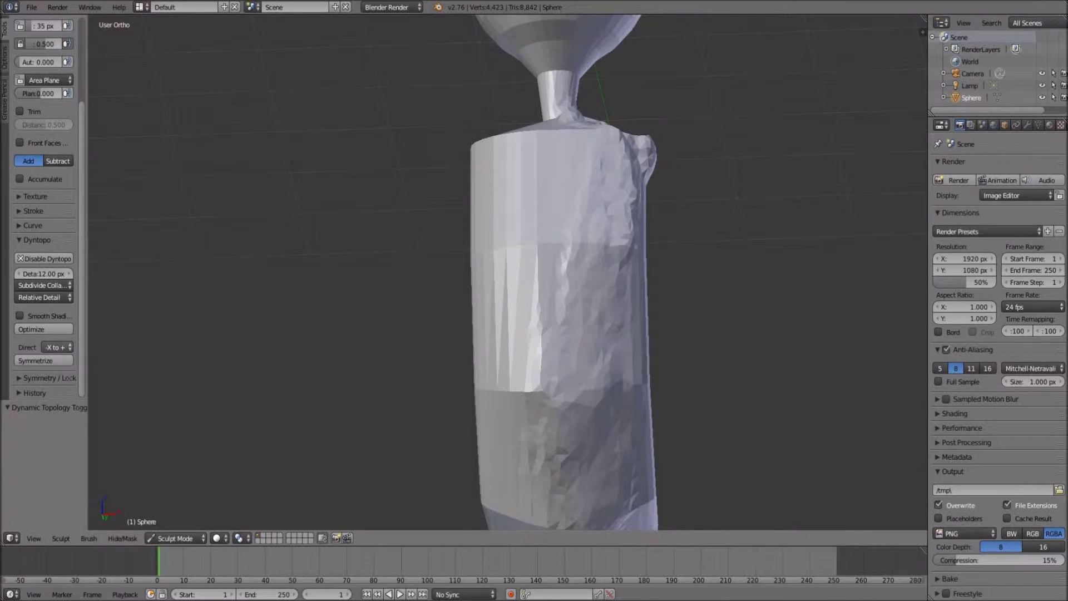
left_click(20, 316)
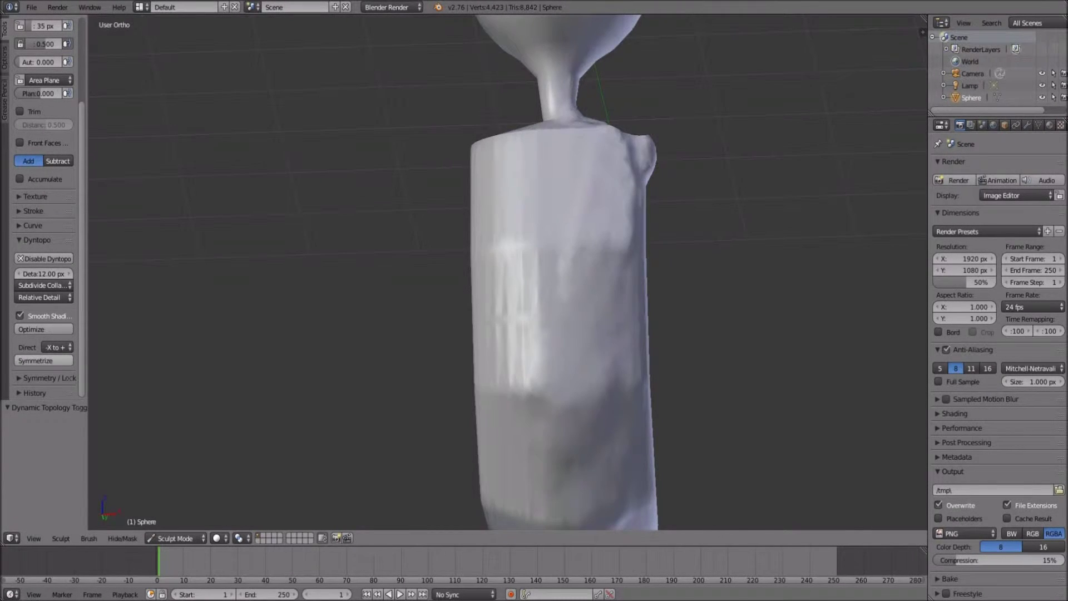
Undo the last symmetrize, set the direction to +Y to -Y and symmetrize the mesh again
middle_click_drag(501, 334, 404, 386)
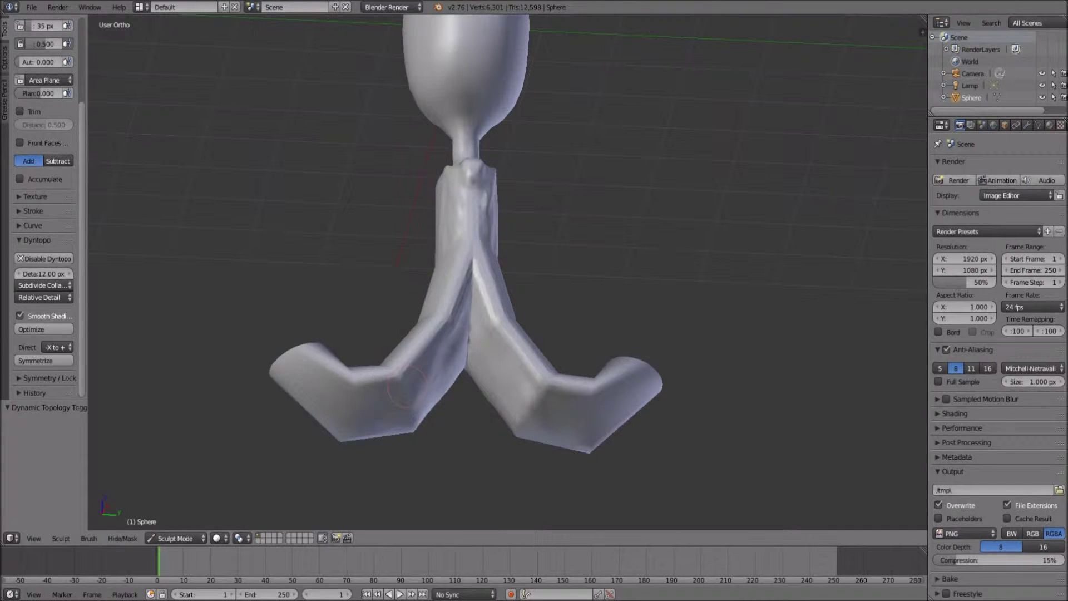
key("ctrl+z")
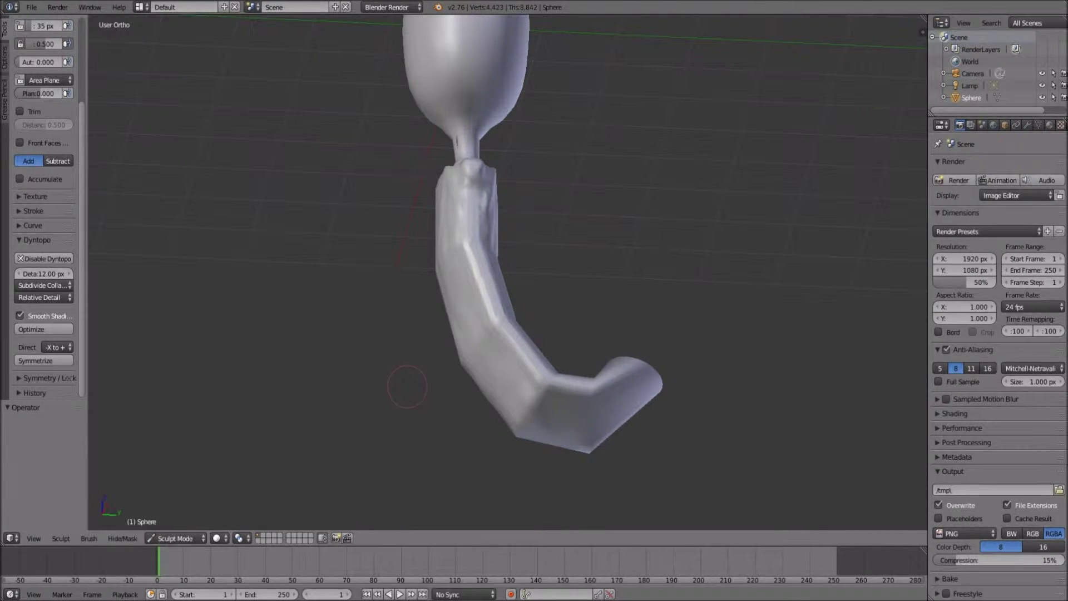
left_click(56, 347)
left_click(55, 347)
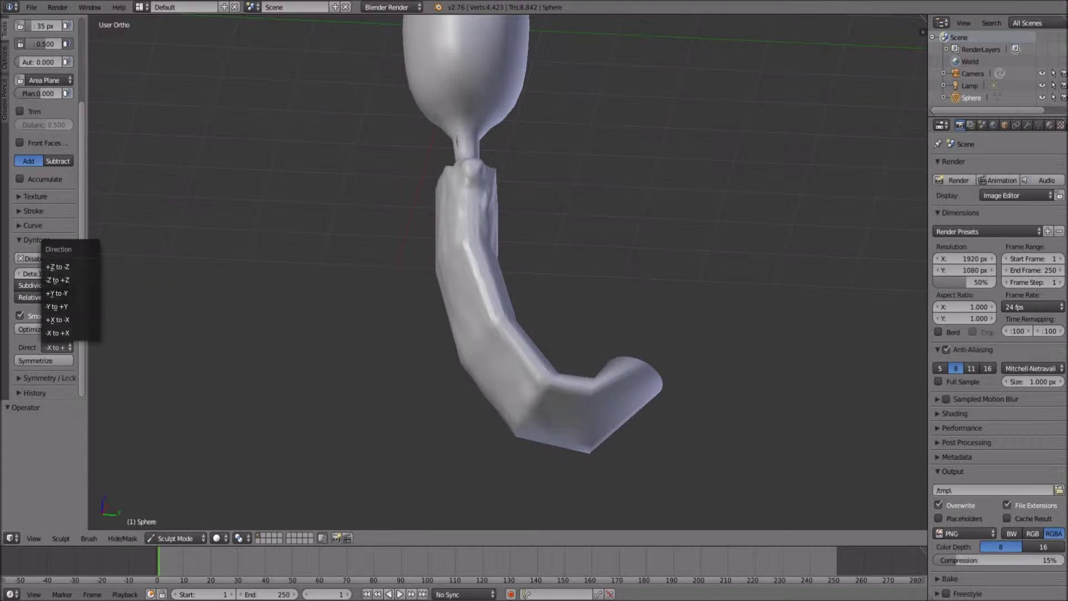
left_click(58, 293)
middle_click_drag(350, 313, 401, 298)
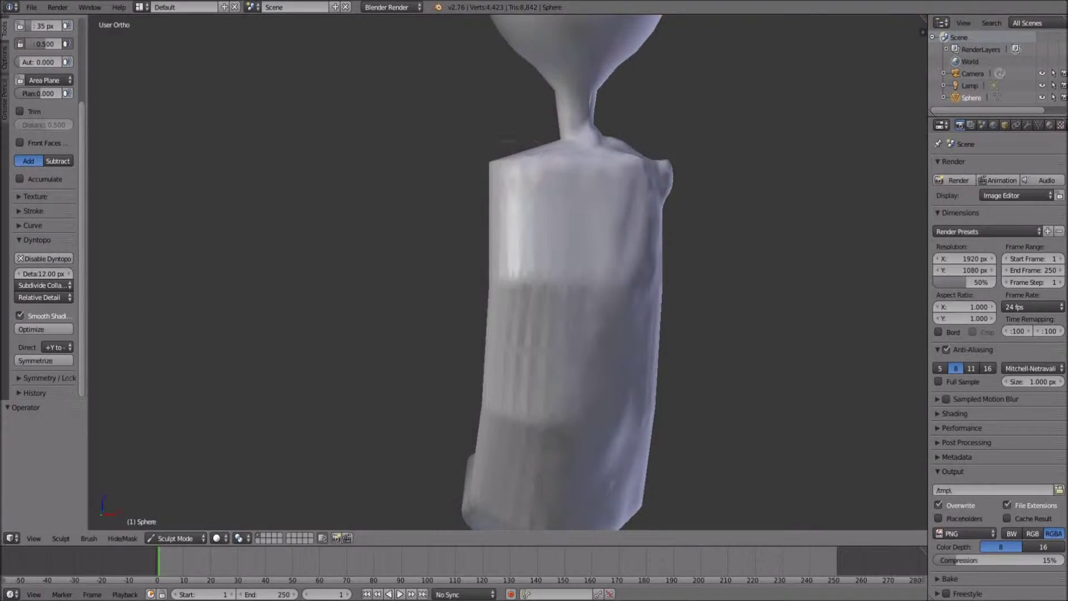
left_click(35, 361)
scroll(454, 352, "down", 6)
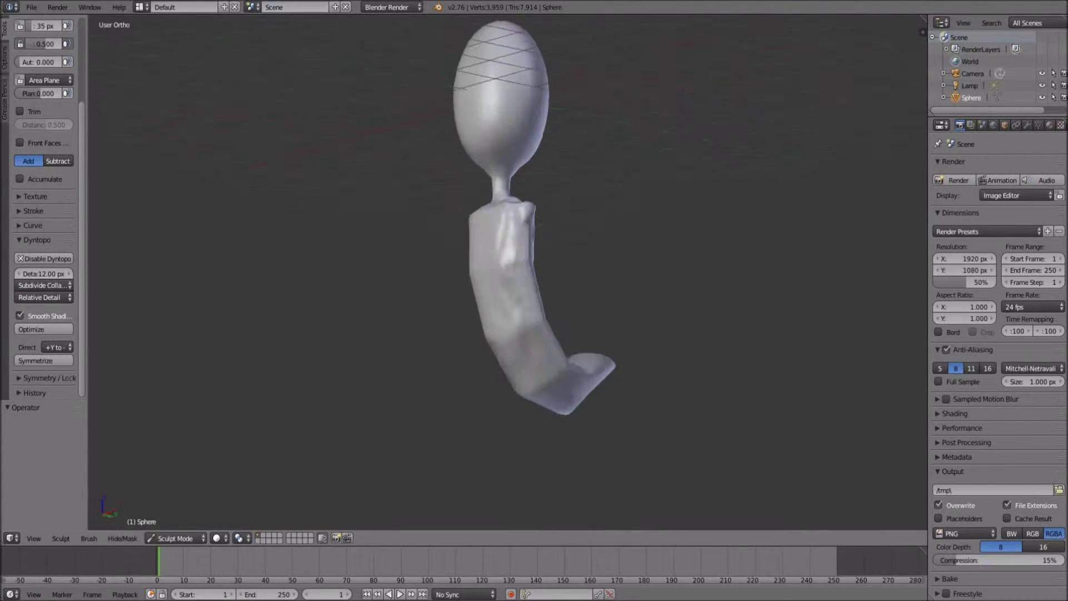
In Edit Mode, view the figure from the right in wireframe and circle-select the whole body below the neck
scroll(455, 352, "up", 2)
key("Tab")
scroll(455, 352, "up", 6)
scroll(455, 352, "down", 8)
key("KP_1")
key("KP_3")
scroll(511, 275, "up", 4)
key("z")
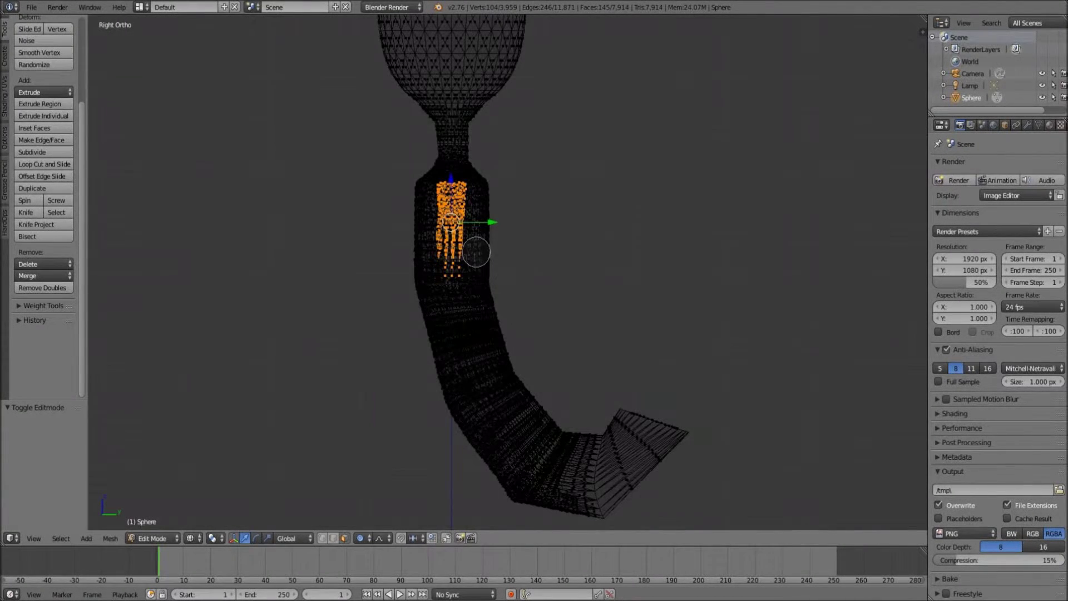
mouse_move(484, 162)
left_mouse_down()
mouse_move(414, 191)
mouse_move(402, 209)
mouse_move(416, 224)
mouse_move(437, 339)
mouse_move(474, 371)
mouse_move(474, 299)
mouse_move(421, 308)
mouse_move(469, 456)
mouse_move(518, 509)
mouse_move(581, 522)
mouse_move(567, 449)
left_mouse_up()
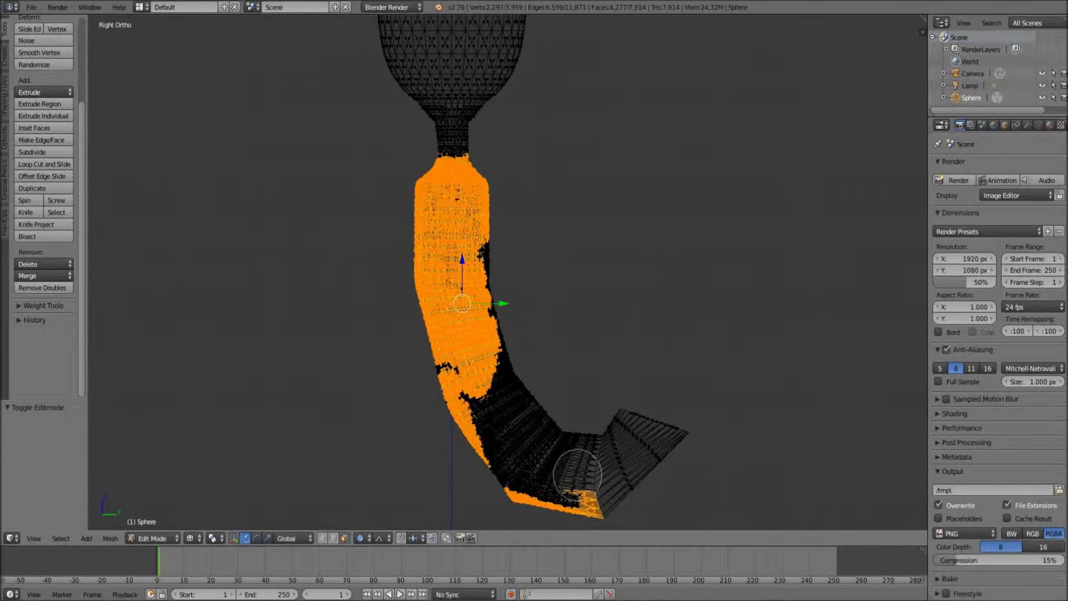
mouse_move(659, 420)
left_mouse_down()
mouse_move(546, 482)
mouse_move(515, 443)
mouse_move(510, 405)
mouse_move(473, 349)
mouse_move(460, 187)
left_mouse_up()
mouse_move(460, 188)
middle_mouse_down()
mouse_move(453, 117)
mouse_move(469, 119)
middle_mouse_up()
key("Escape")
Scale the selected body uniformly by 1.126 with proportional editing and move it down along Z
key("s")
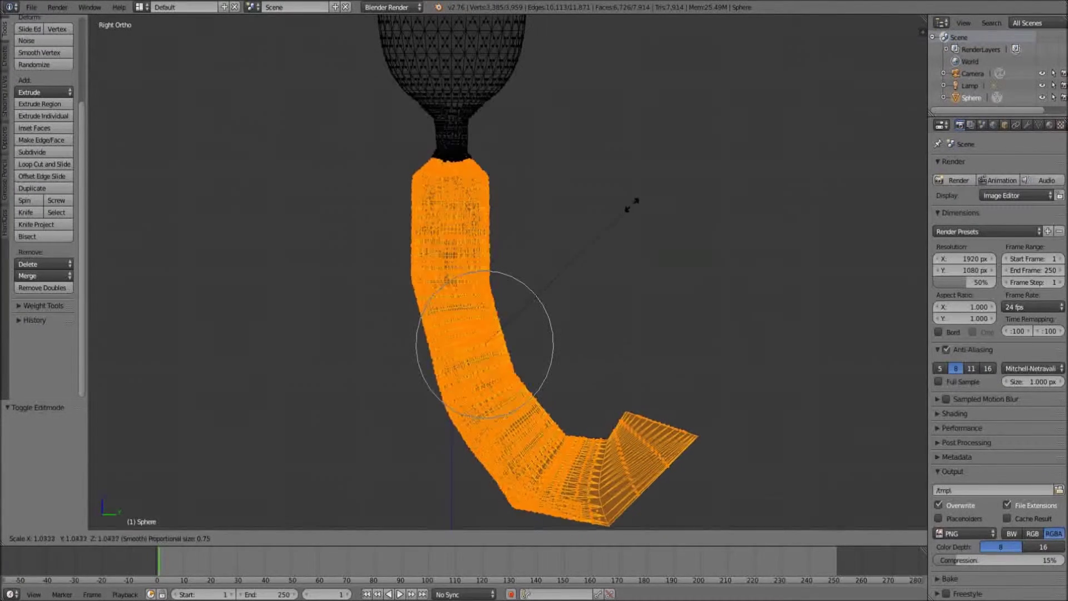
right_click(645, 200)
key("g")
key("z")
key("Return")
key("s")
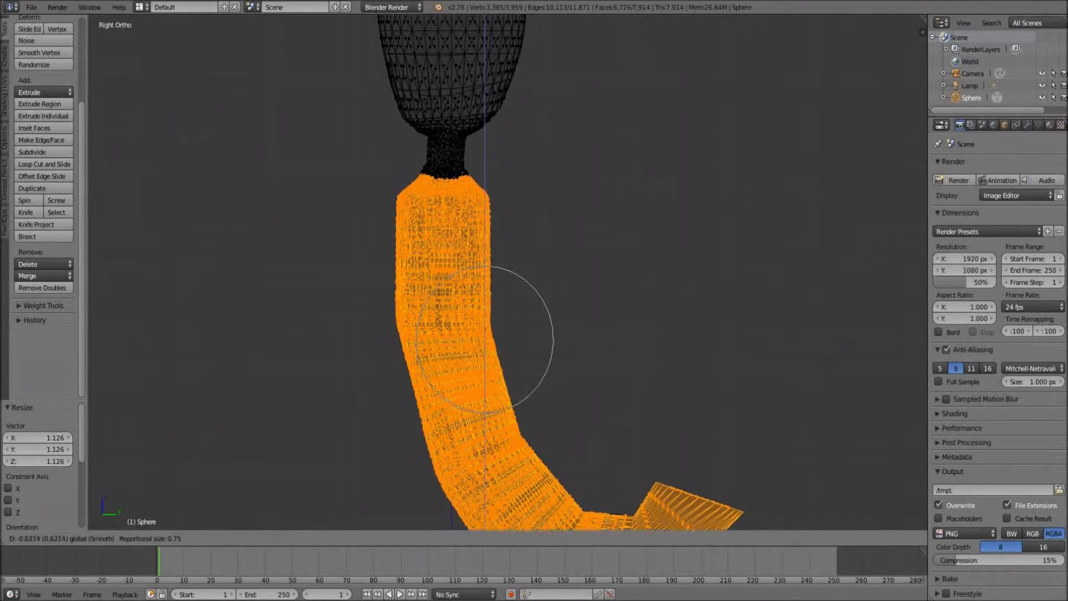
left_click(486, 312)
Switch back to solid shading and return the figure to Sculpt Mode
key("ctrl+Tab")
scroll(482, 354, "down", 4)
middle_click_drag(483, 354, 492, 348)
scroll(493, 348, "up", 6)
key("Tab")
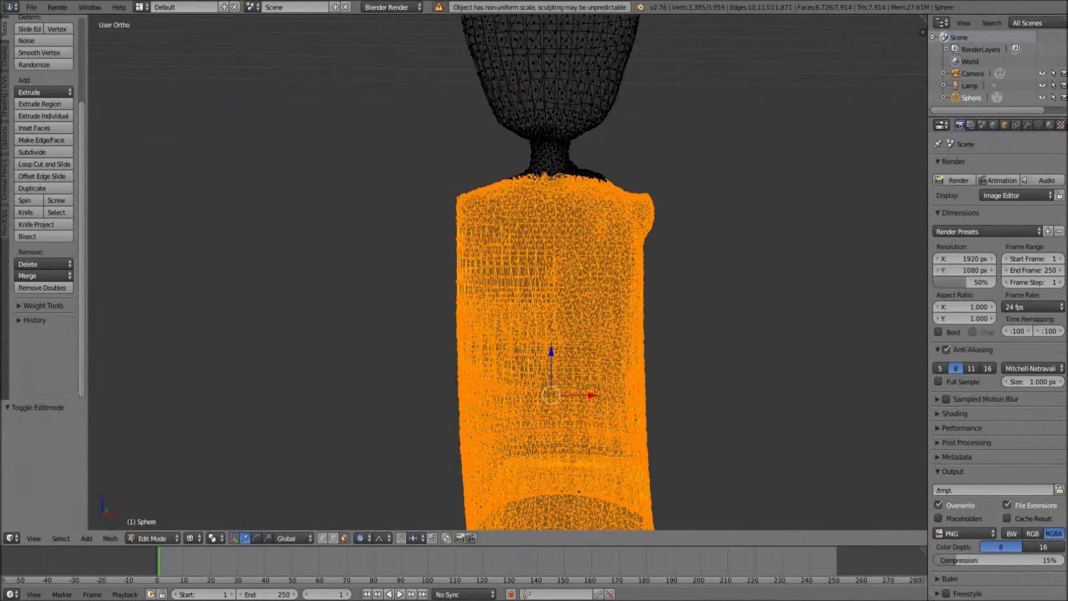
key("Tab")
key("Tab")
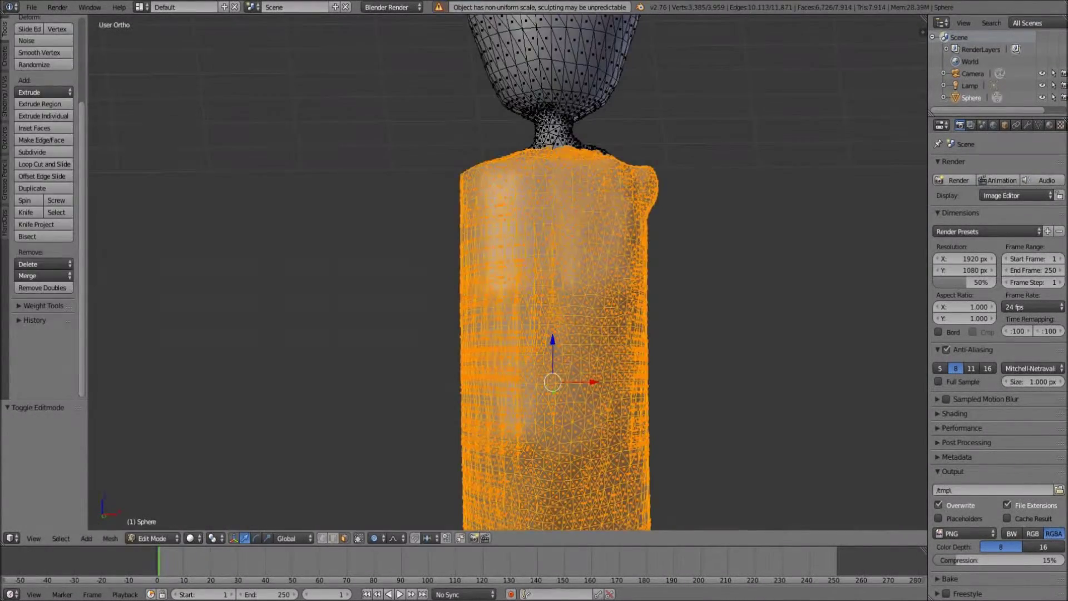
key("Tab")
Brush several strokes over the middle and edge of the torso with the Clay Strips brush
left_click_drag(515, 292, 526, 389)
mouse_move(550, 245)
left_mouse_down()
mouse_move(548, 334)
mouse_move(524, 250)
mouse_move(501, 345)
mouse_move(490, 278)
left_mouse_up()
mouse_move(462, 446)
left_mouse_down()
mouse_move(499, 323)
mouse_move(543, 342)
left_mouse_up()
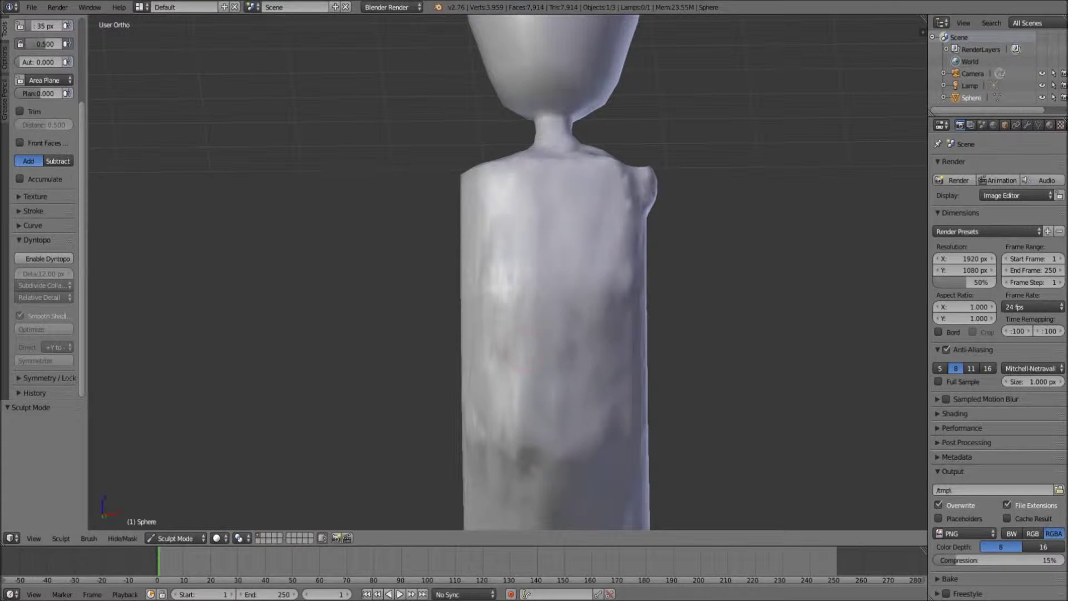
Enable dynamic topology again and set the symmetrize direction to +X to -X
middle_click_drag(556, 278, 656, 223)
left_click(57, 347)
key("ctrl+d")
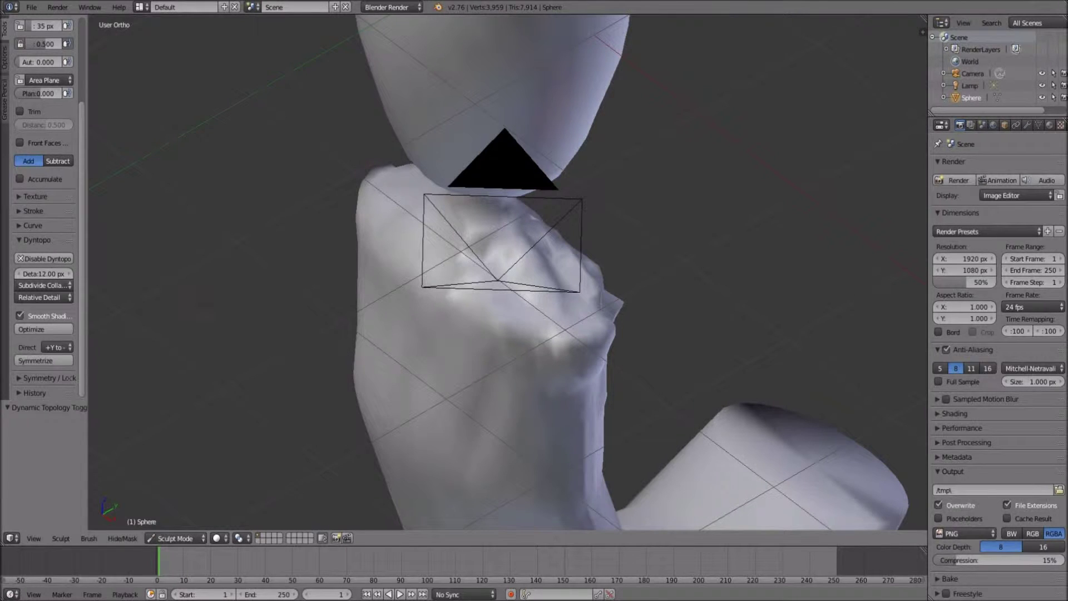
left_click(57, 347)
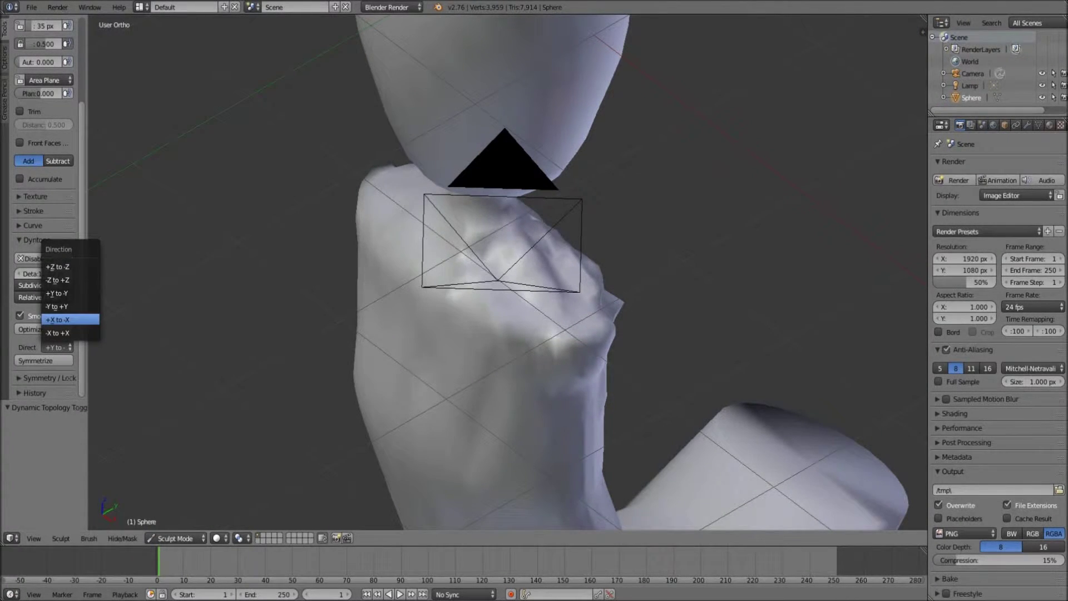
scroll(507, 272, "down", 5)
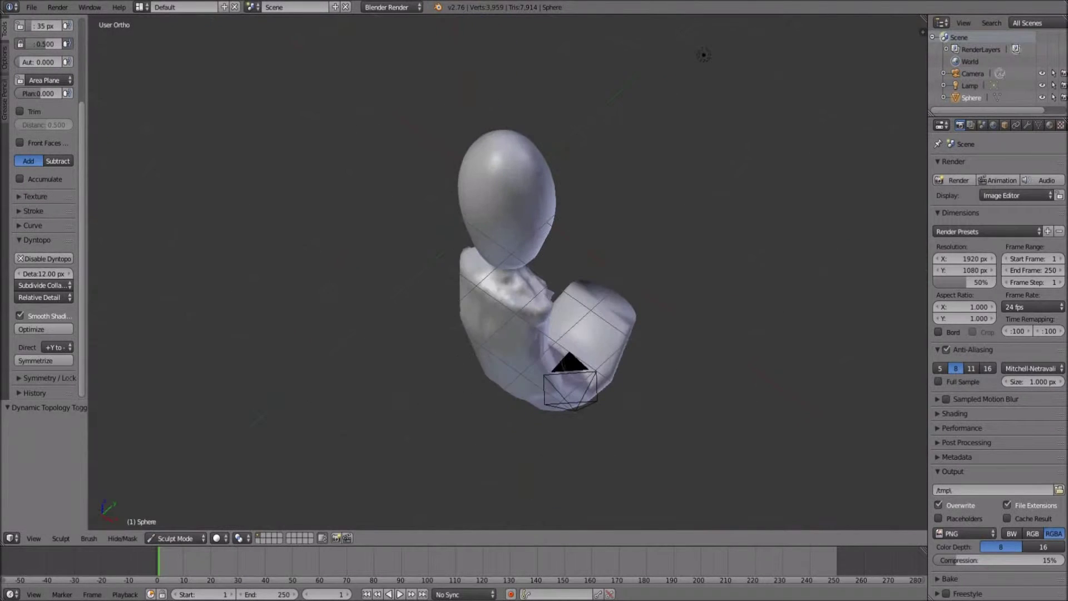
left_click(57, 301)
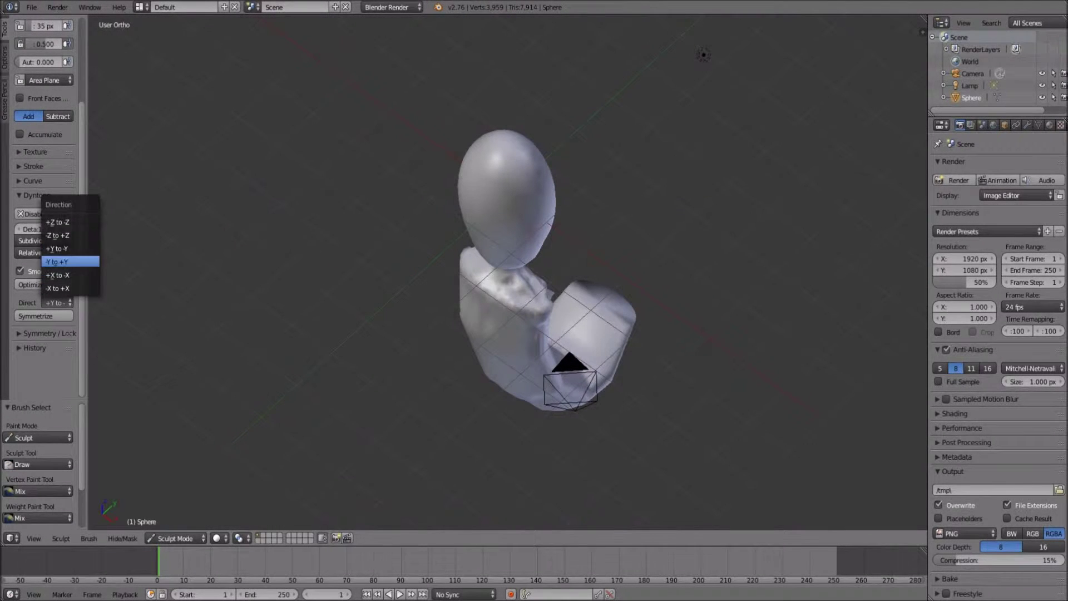
left_click(57, 274)
Sculpt the bent lower body near its open end with the Draw brush
scroll(534, 300, "up", 2)
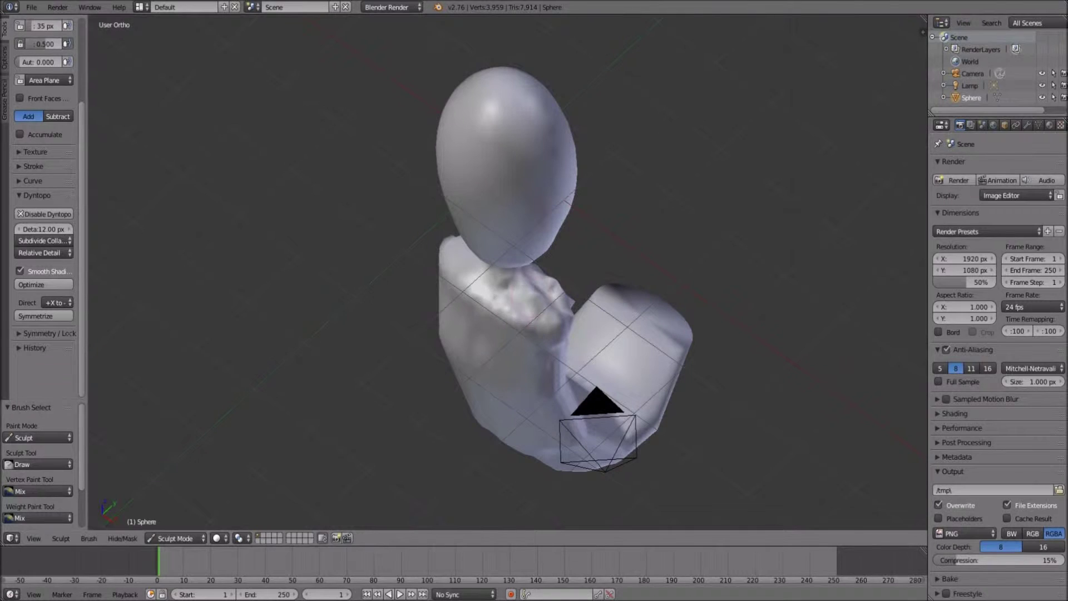
mouse_move(534, 301)
middle_mouse_down()
mouse_move(534, 251)
mouse_move(534, 400)
mouse_move(546, 412)
middle_mouse_up()
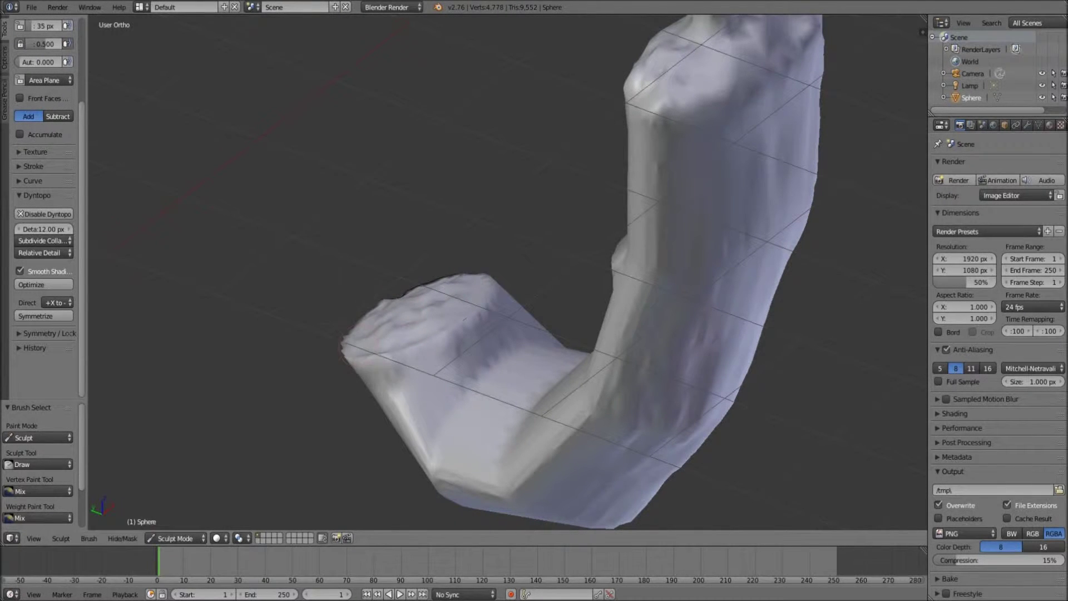
left_click_drag(396, 400, 359, 359)
mouse_move(345, 339)
middle_mouse_down()
mouse_move(525, 429)
mouse_move(501, 423)
middle_mouse_up()
Sculpt long uneven strokes up and down the front of the torso below the neck
mouse_move(370, 145)
left_mouse_down()
mouse_move(384, 234)
mouse_move(418, 100)
mouse_move(456, 234)
mouse_move(418, 184)
left_mouse_up()
mouse_move(390, 251)
left_mouse_down()
mouse_move(334, 105)
mouse_move(315, 312)
mouse_move(292, 328)
mouse_move(311, 134)
left_mouse_up()
mouse_move(334, 312)
left_mouse_down()
mouse_move(412, 401)
mouse_move(468, 267)
mouse_move(406, 289)
left_mouse_up()
mouse_move(445, 225)
left_mouse_down()
mouse_move(456, 103)
mouse_move(440, 39)
left_mouse_up()
middle_click_drag(440, 167, 447, 222)
mouse_move(351, 268)
left_mouse_down()
mouse_move(445, 300)
mouse_move(406, 390)
mouse_move(333, 362)
left_mouse_up()
left_click_drag(323, 423, 317, 214)
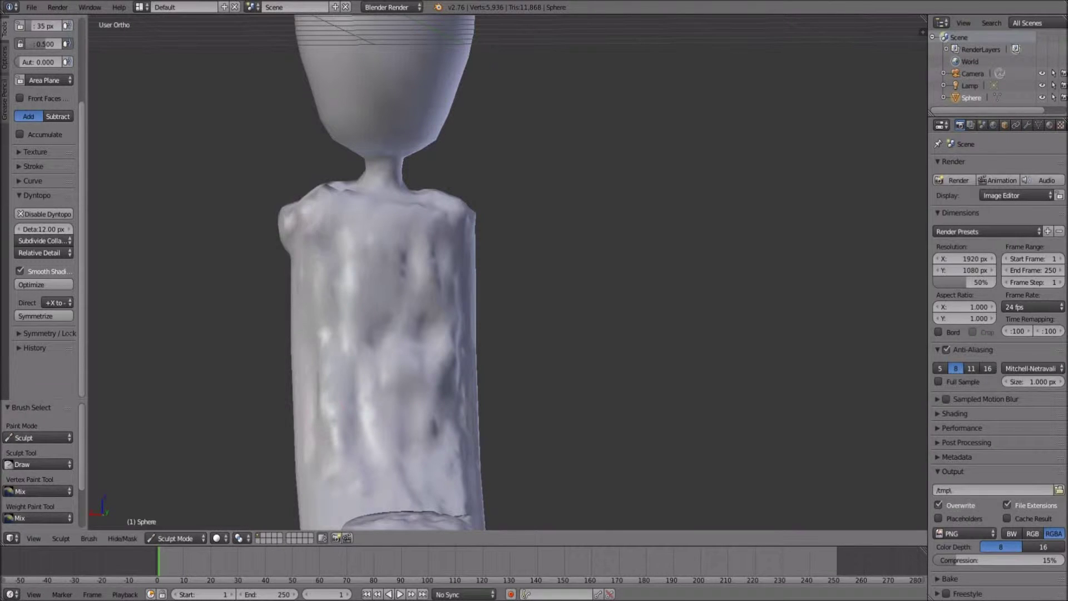
mouse_move(317, 312)
left_mouse_down()
mouse_move(329, 473)
mouse_move(345, 256)
mouse_move(440, 473)
left_mouse_up()
left_click_drag(378, 417, 356, 334)
Add more lengthwise sculpt strokes along the body from a closer view
mouse_move(356, 334)
middle_mouse_down()
mouse_move(390, 312)
mouse_move(512, 329)
middle_mouse_up()
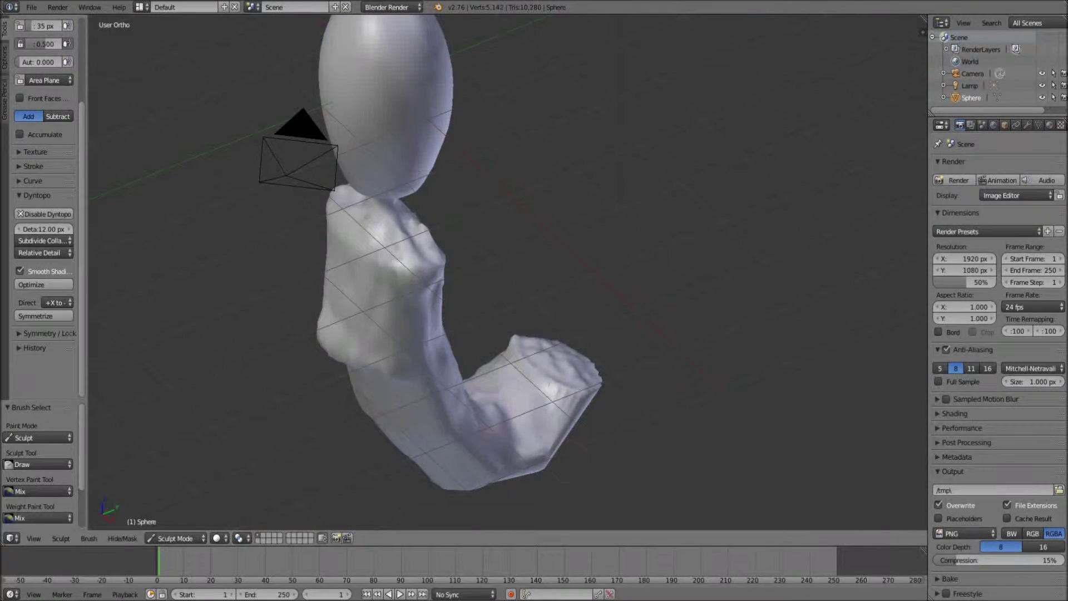
middle_click_drag(501, 389, 423, 311)
scroll(445, 278, "up", 4)
left_click_drag(390, 211, 389, 317)
left_click_drag(339, 178, 334, 312)
mouse_move(306, 201)
left_mouse_down()
mouse_move(329, 311)
mouse_move(362, 211)
mouse_move(401, 334)
mouse_move(356, 311)
mouse_move(345, 222)
mouse_move(379, 178)
mouse_move(329, 179)
mouse_move(339, 256)
left_mouse_up()
Sculpt short strokes around the bend and underside of the lower body from several angles
mouse_move(339, 256)
middle_mouse_down()
mouse_move(346, 377)
mouse_move(390, 167)
middle_mouse_up()
scroll(389, 167, "down", 3)
mouse_move(401, 112)
left_mouse_down()
mouse_move(412, 201)
mouse_move(356, 122)
mouse_move(362, 64)
mouse_move(384, 128)
left_mouse_up()
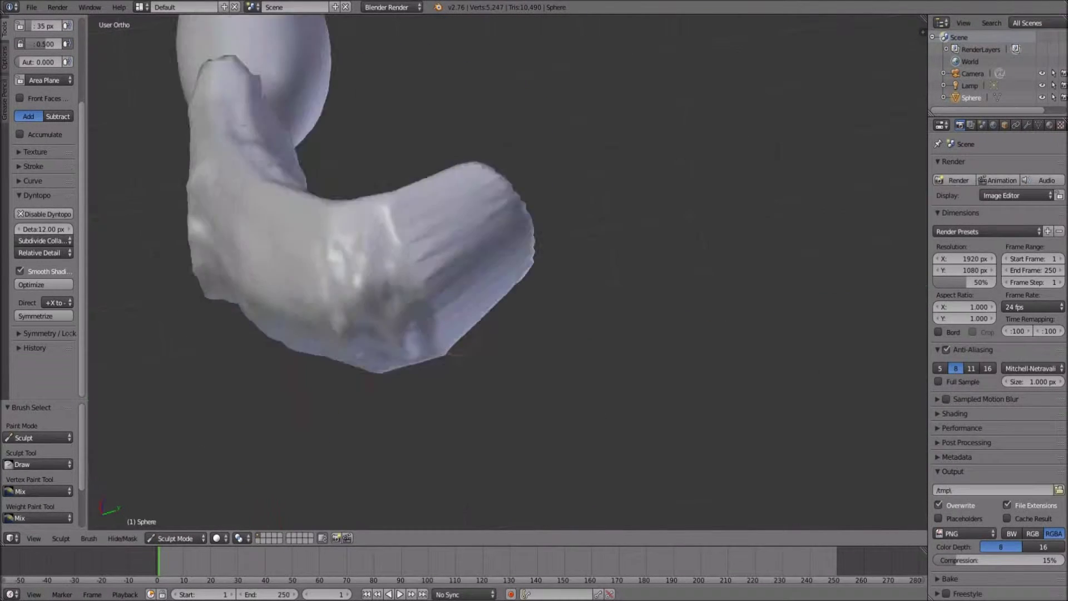
middle_click_drag(440, 356, 406, 261)
mouse_move(373, 292)
left_mouse_down()
mouse_move(440, 281)
mouse_move(362, 267)
left_mouse_up()
middle_click_drag(406, 262, 406, 239)
mouse_move(356, 312)
left_mouse_down()
mouse_move(456, 300)
mouse_move(334, 275)
mouse_move(373, 306)
left_mouse_up()
middle_click_drag(373, 306, 422, 262)
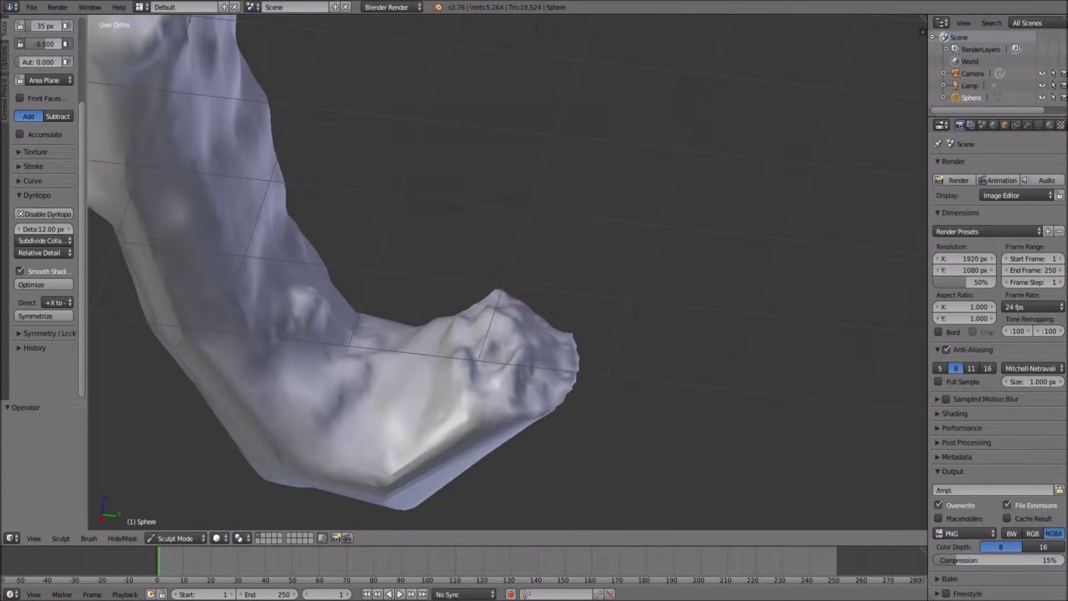
Raise a pointed bump and surrounding ridges on the upper side of the lower body's end
middle_click_drag(423, 262, 872, 211)
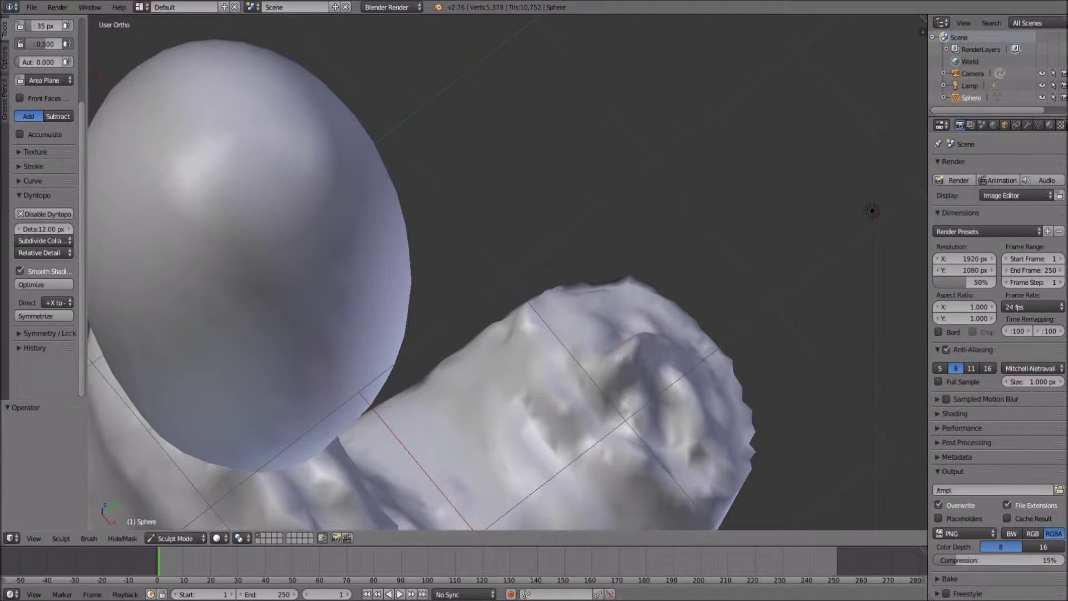
mouse_move(872, 211)
middle_mouse_down()
mouse_move(696, 278)
mouse_move(490, 378)
middle_mouse_up()
left_click_drag(487, 384, 473, 362)
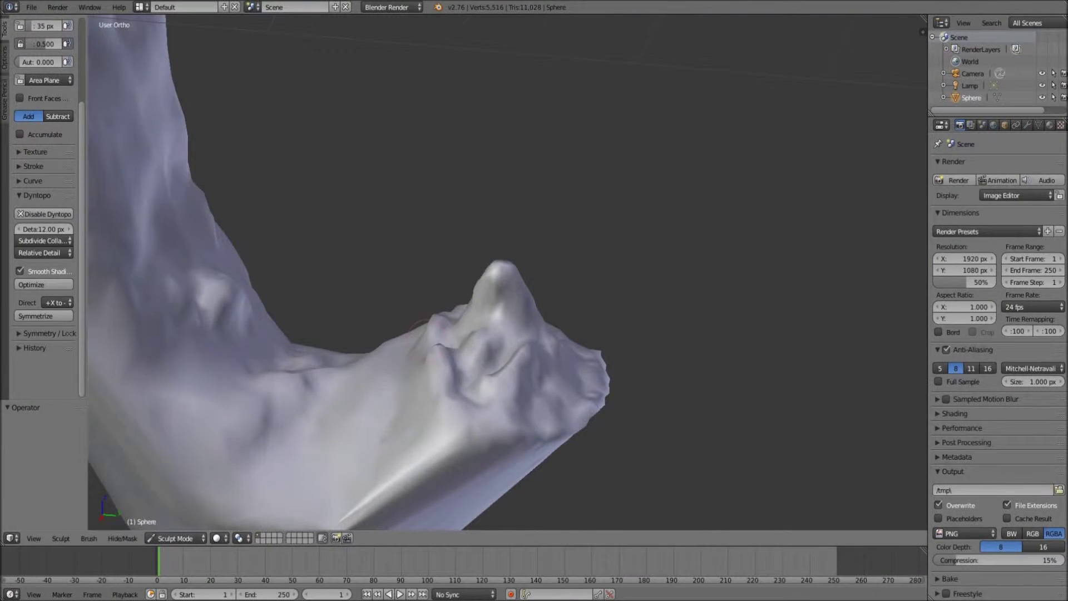
middle_click_drag(484, 362, 546, 356)
left_click_drag(546, 356, 534, 334)
middle_click_drag(506, 351, 623, 312)
left_click_drag(489, 390, 478, 334)
left_click_drag(484, 412, 479, 367)
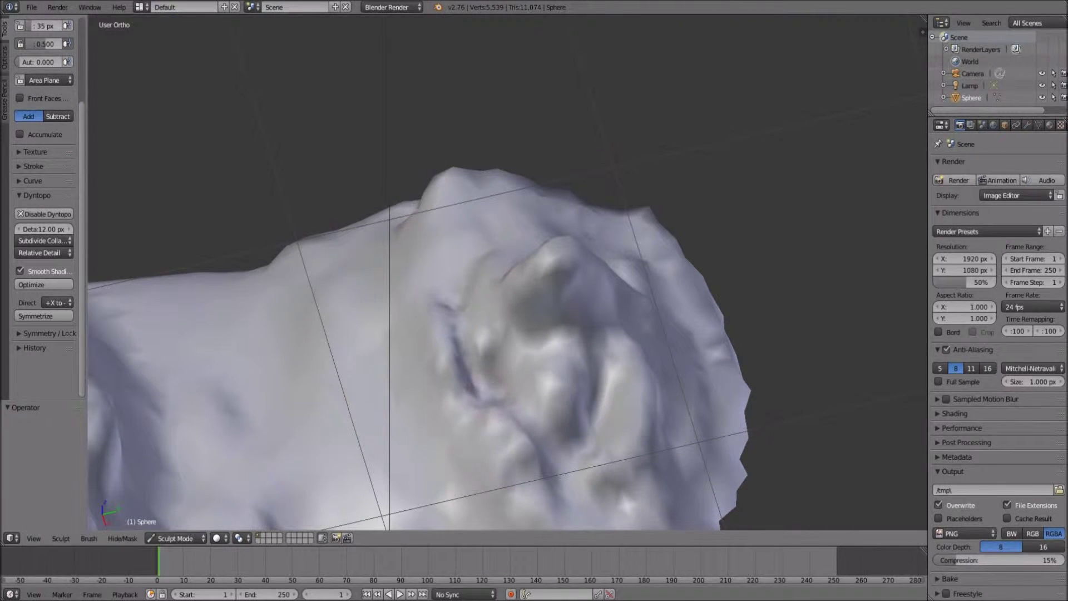
Sculpt short close-up strokes beside the bump at the lower body's end
middle_click_drag(445, 390, 312, 401)
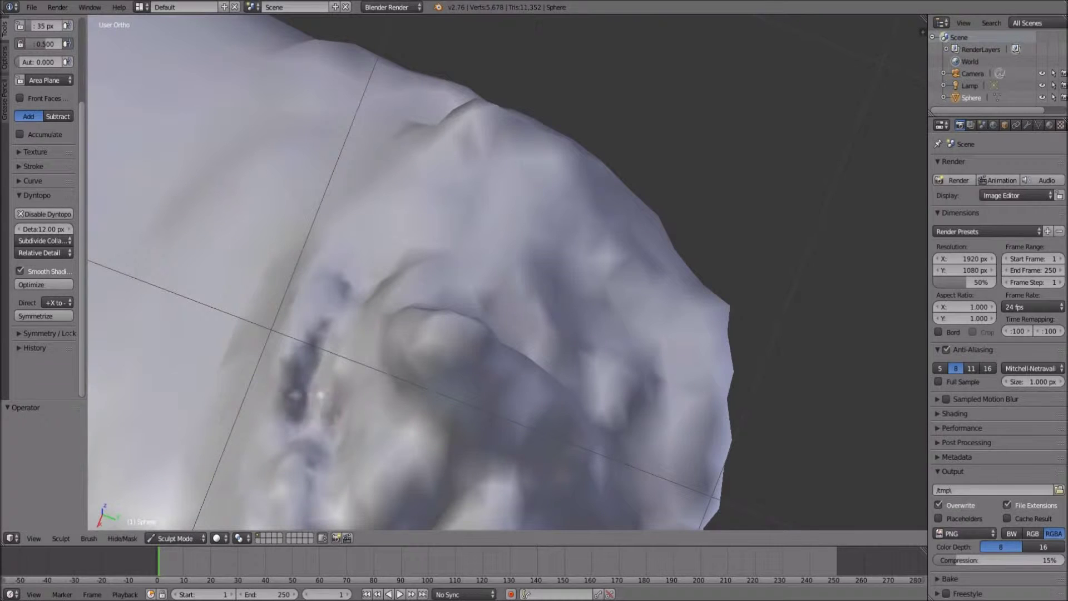
mouse_move(322, 384)
left_mouse_down()
mouse_move(320, 340)
mouse_move(384, 256)
left_mouse_up()
middle_click_drag(501, 278, 400, 333)
left_click_drag(384, 359, 426, 439)
scroll(426, 440, "down", 3)
Sculpt a series of long parallel strokes down the back of the torso
middle_click_drag(426, 440, 501, 312)
scroll(551, 292, "up", 5)
middle_click_drag(557, 287, 535, 234)
left_click_drag(523, 128, 501, 301)
left_click_drag(497, 117, 494, 267)
left_click_drag(559, 123, 551, 278)
mouse_move(534, 195)
left_mouse_down()
mouse_move(504, 256)
mouse_move(509, 306)
left_mouse_up()
left_click_drag(528, 245, 523, 317)
left_click_drag(556, 284, 548, 364)
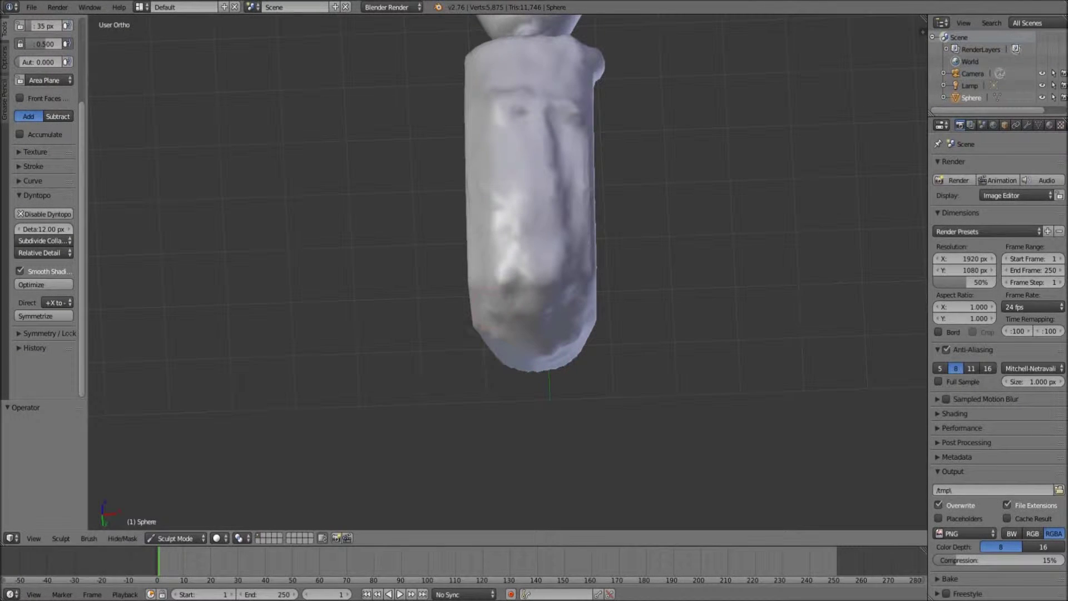
Add short strokes across the upper back and over the underside of the lower body
left_click_drag(578, 119, 577, 183)
left_click_drag(551, 106, 568, 186)
left_click_drag(515, 62, 559, 73)
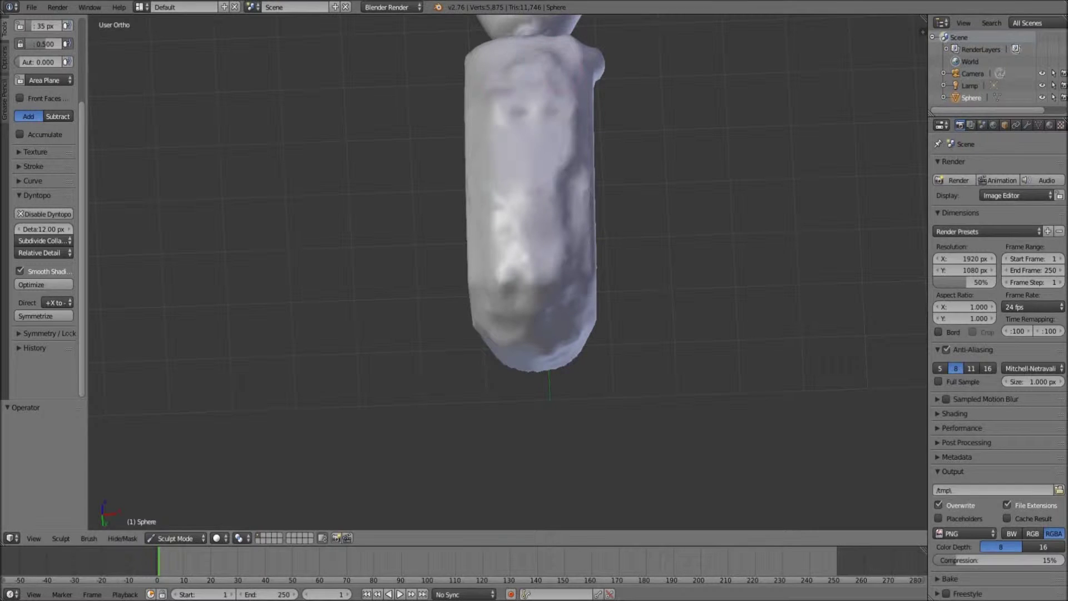
left_click_drag(501, 117, 532, 112)
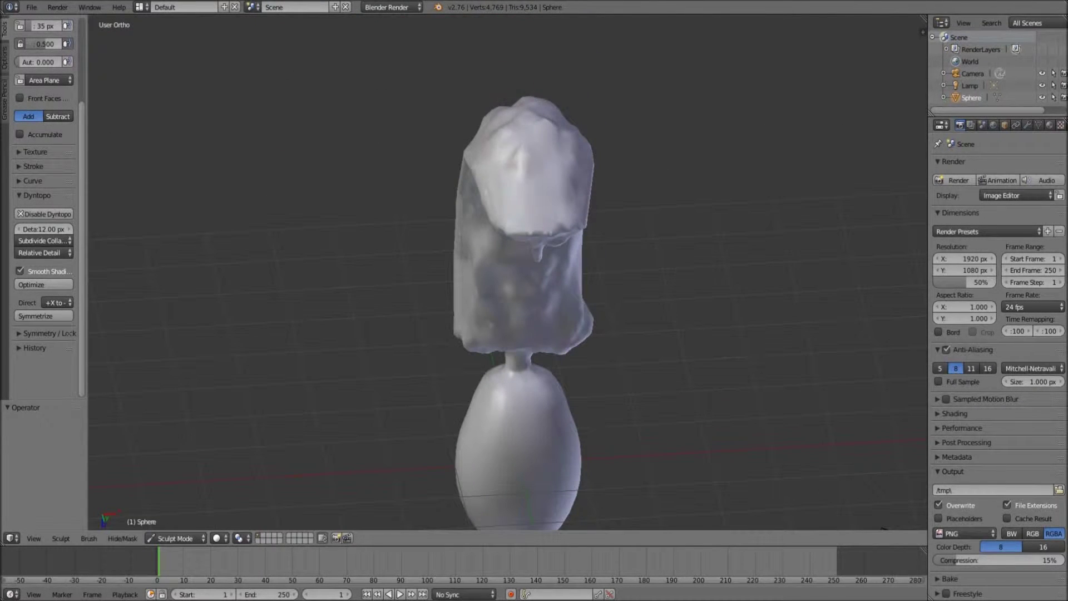
left_click_drag(501, 144, 557, 156)
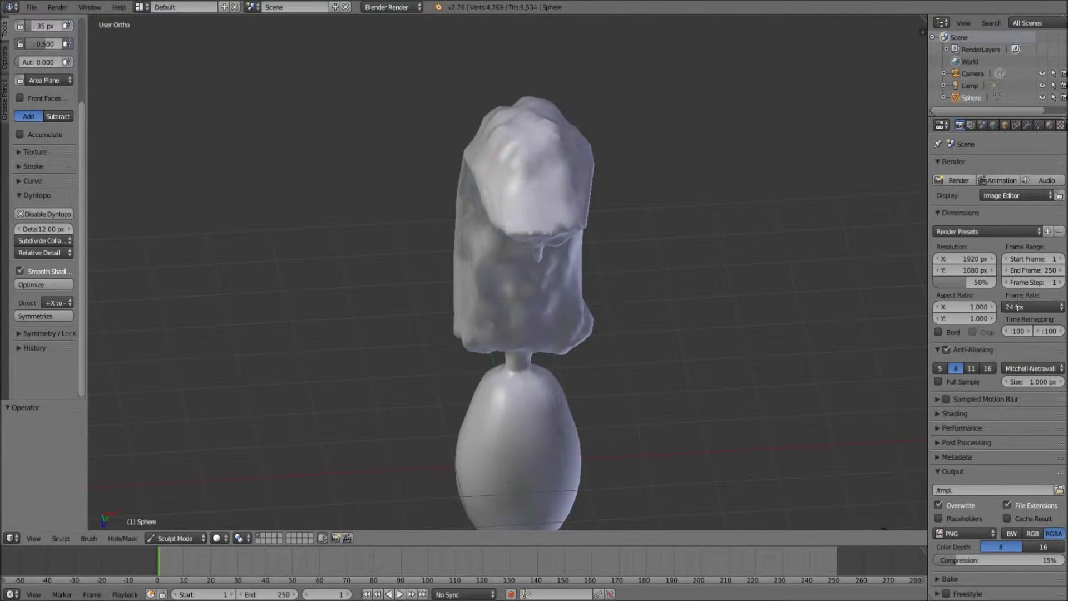
Sculpt lengthwise strokes along the middle and edge of the body's back
middle_click_drag(528, 128, 556, 122)
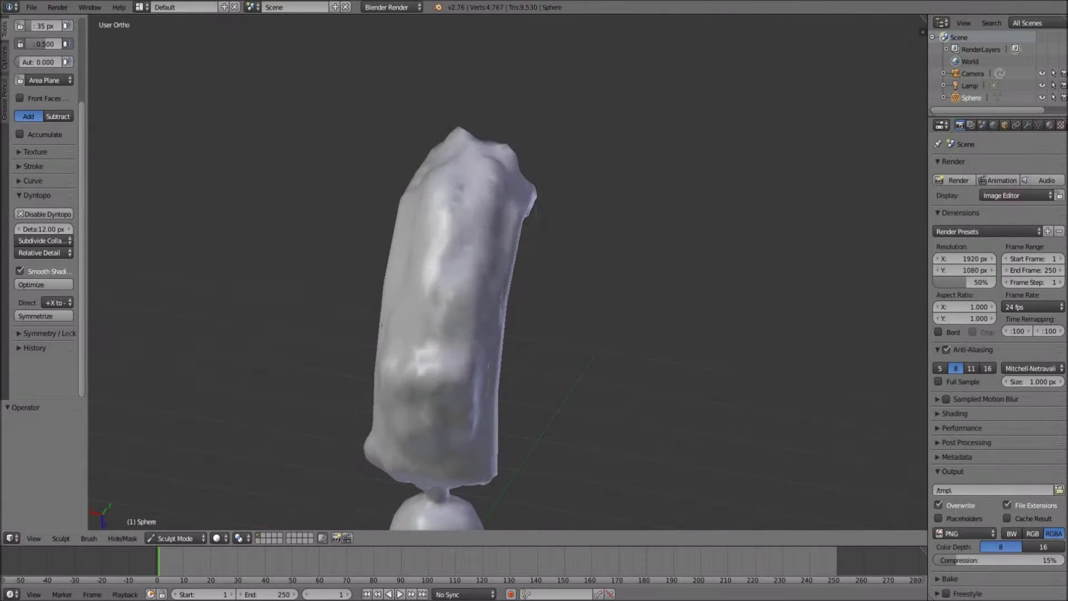
left_click_drag(445, 245, 440, 334)
mouse_move(400, 301)
left_mouse_down()
mouse_move(479, 228)
mouse_move(490, 390)
mouse_move(390, 300)
left_mouse_up()
mouse_move(434, 334)
left_mouse_down()
mouse_move(471, 195)
mouse_move(459, 389)
left_mouse_up()
mouse_move(456, 311)
middle_mouse_down()
mouse_move(389, 167)
mouse_move(412, 123)
mouse_move(445, 251)
middle_mouse_up()
Sculpt short strokes over the top of the head
mouse_move(479, 278)
left_mouse_down()
mouse_move(434, 275)
mouse_move(503, 277)
left_mouse_up()
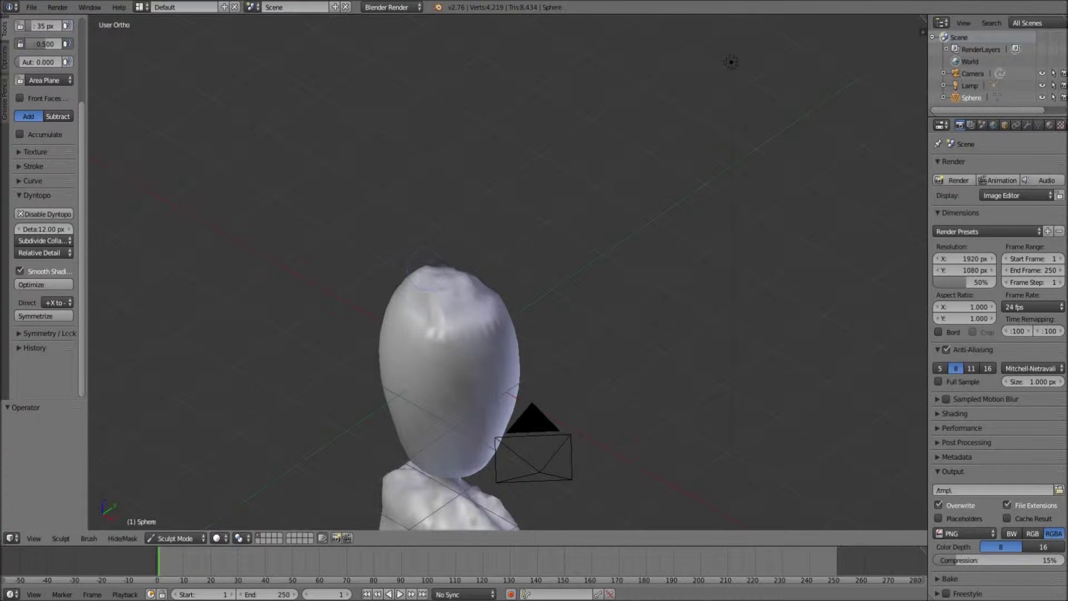
middle_click_drag(503, 276, 440, 256)
left_click_drag(384, 278, 404, 261)
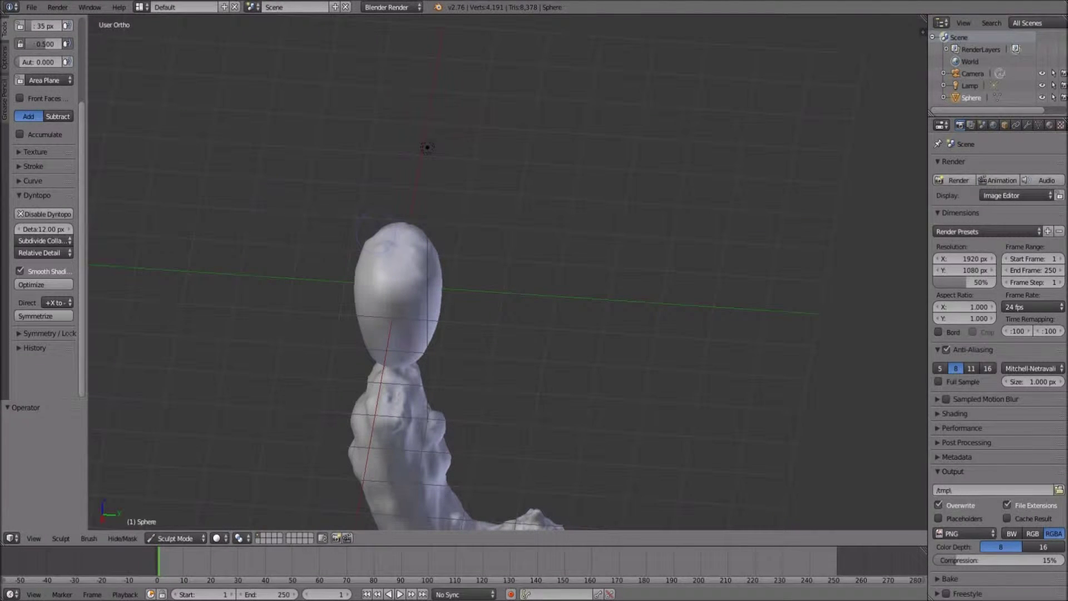
mouse_move(392, 214)
middle_mouse_down()
mouse_move(325, 200)
mouse_move(586, 144)
middle_mouse_up()
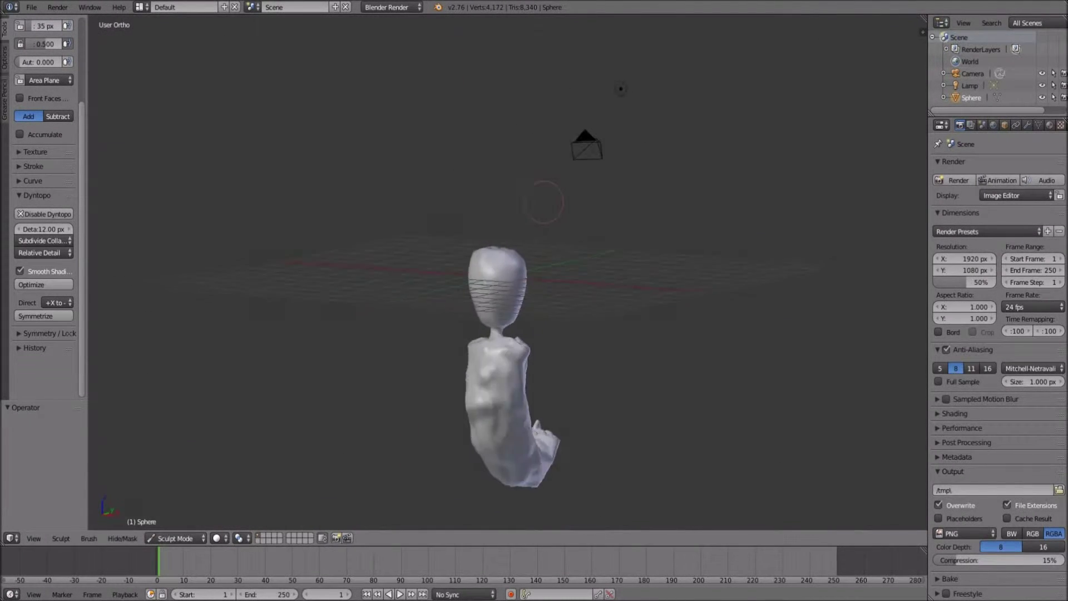
Expand the Symmetry / Lock options of the sculpt tool
scroll(325, 393, "up", 4)
middle_click_drag(417, 363, 440, 365)
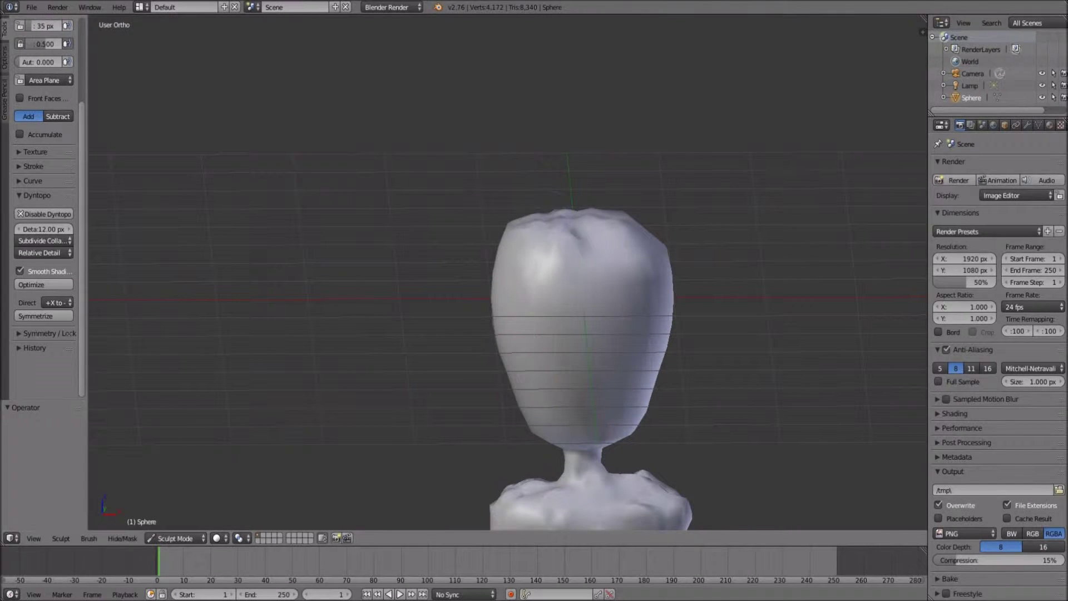
scroll(45, 278, "down", 2)
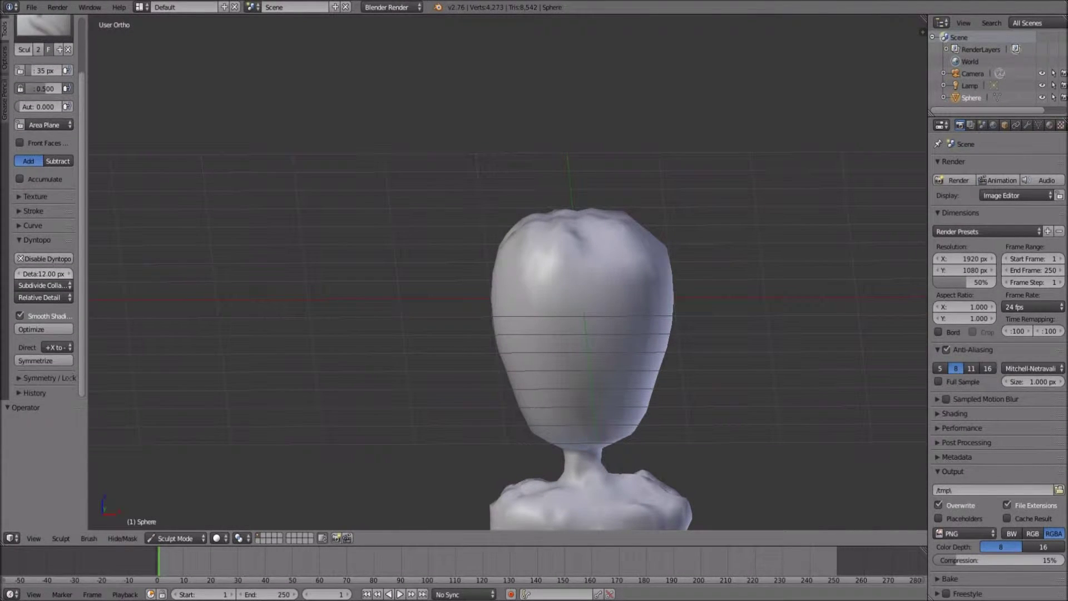
left_click(69, 306)
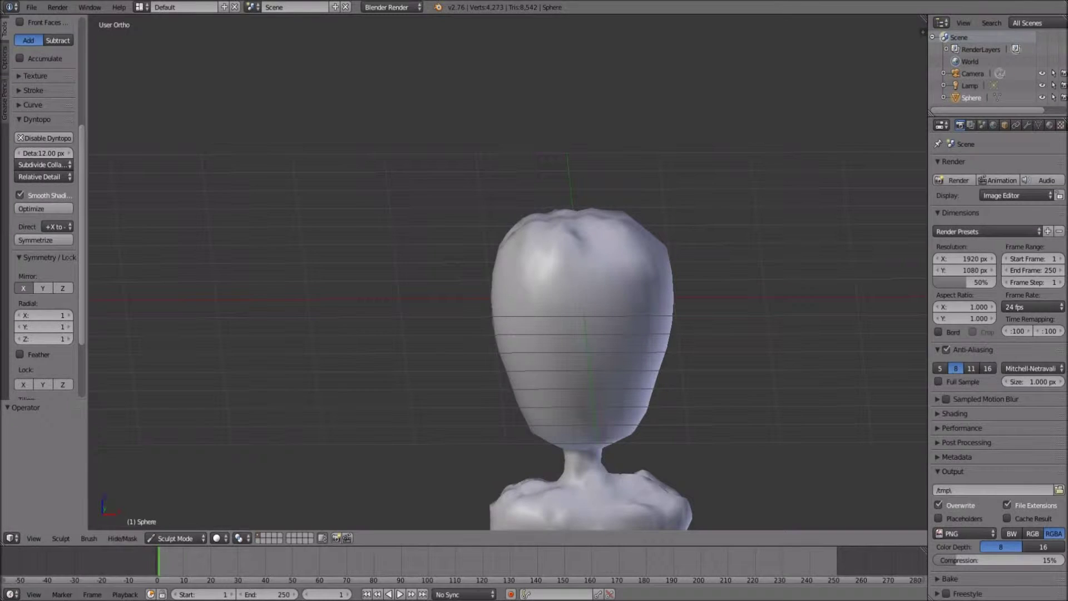
scroll(545, 397, "down", 2)
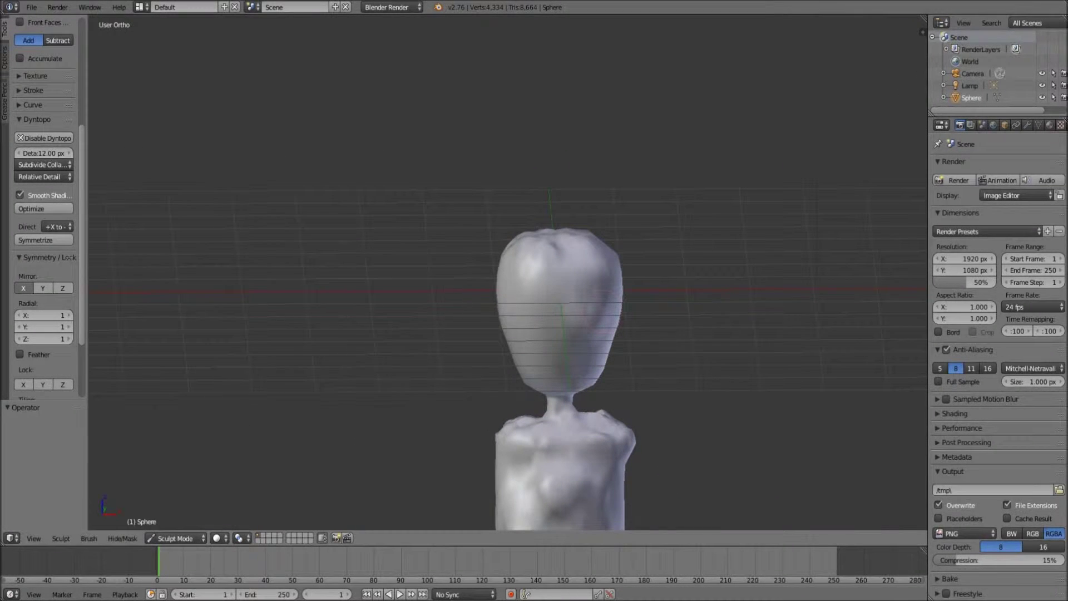
Try to sculpt strokes across the front and sides of the head
left_click_drag(518, 289, 573, 328)
left_click_drag(601, 290, 612, 325)
left_click_drag(510, 267, 609, 261)
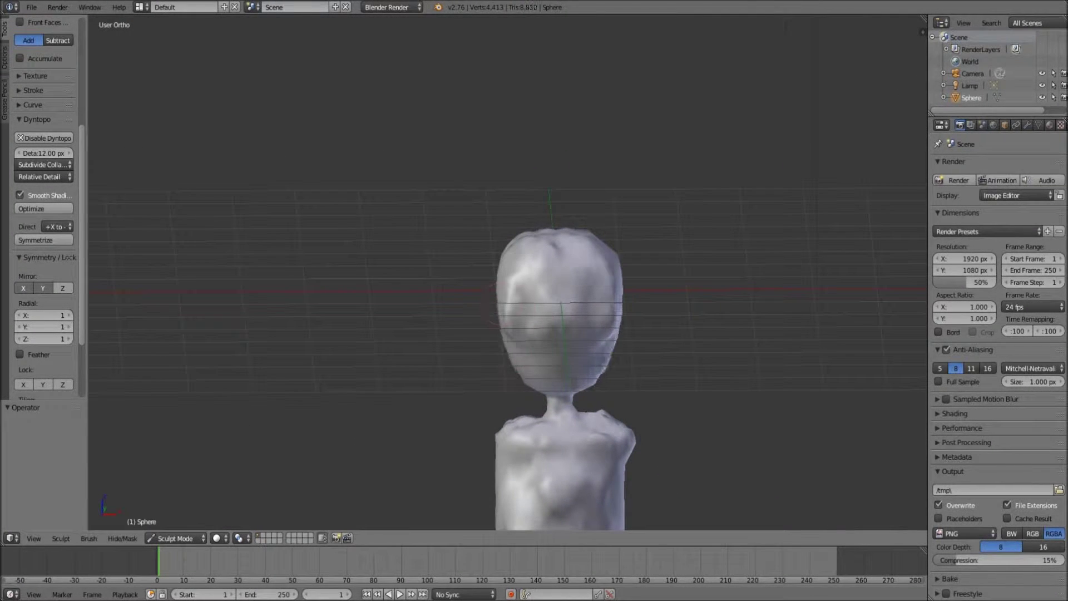
middle_click_drag(556, 334, 573, 312)
scroll(687, 334, "up", 3)
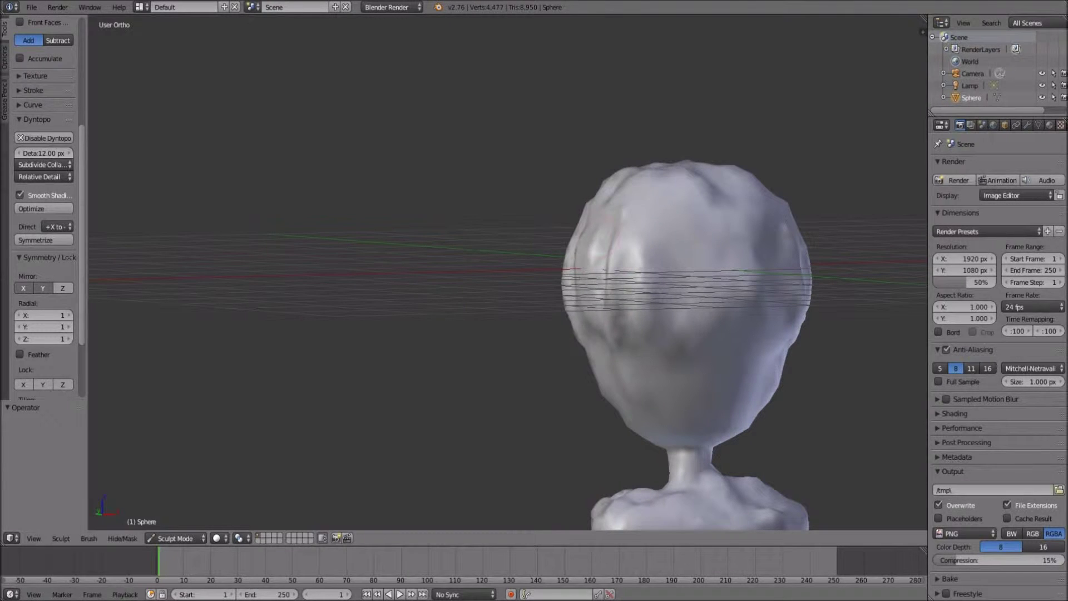
mouse_move(604, 233)
left_mouse_down()
mouse_move(595, 283)
mouse_move(587, 256)
left_mouse_up()
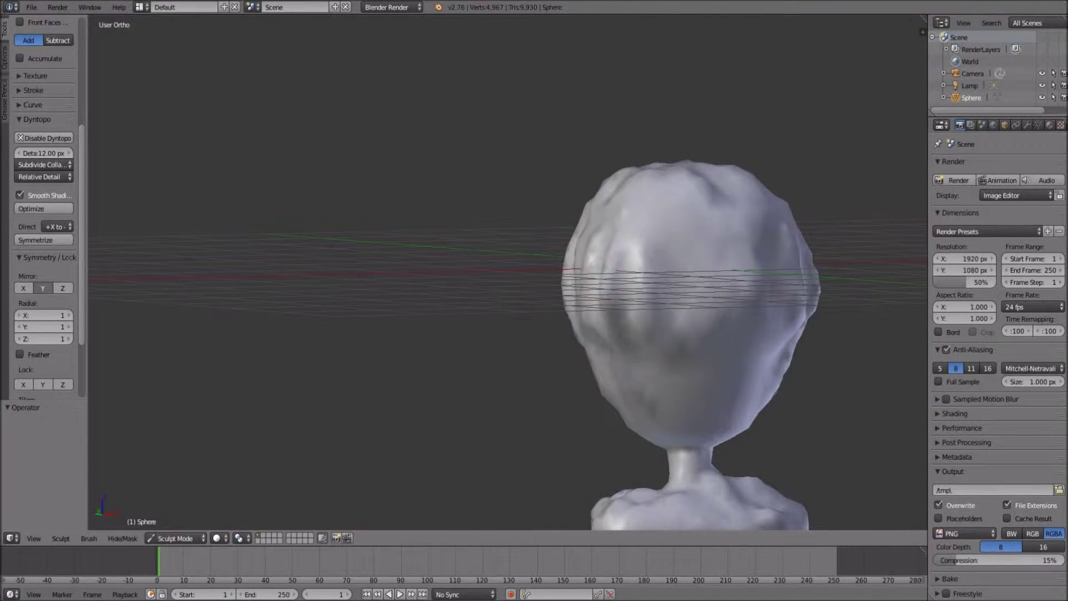
scroll(687, 334, "down", 2)
middle_click_drag(557, 334, 579, 312)
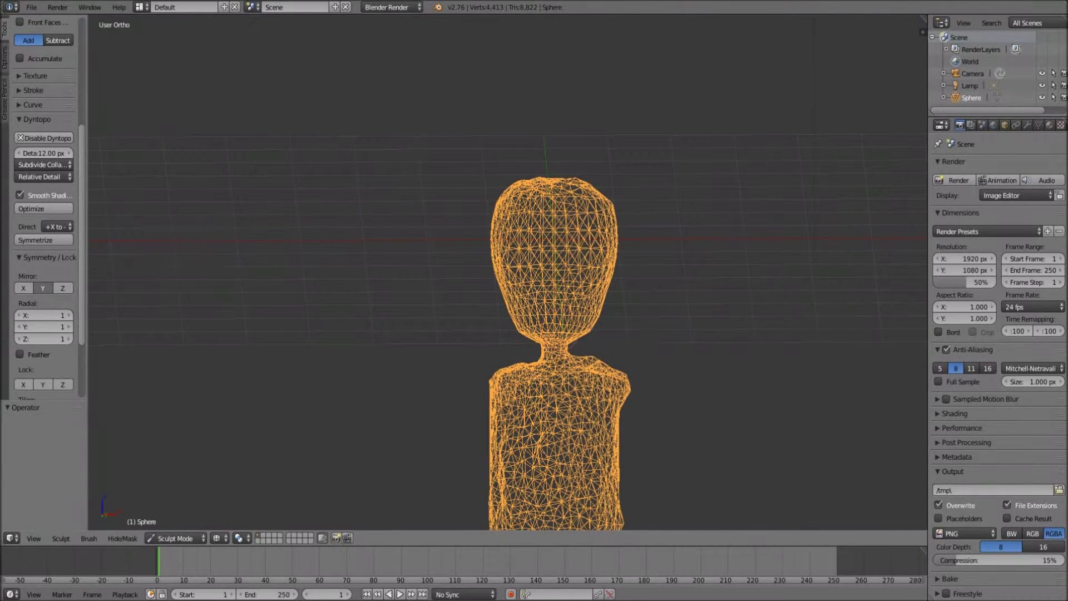
key("z")
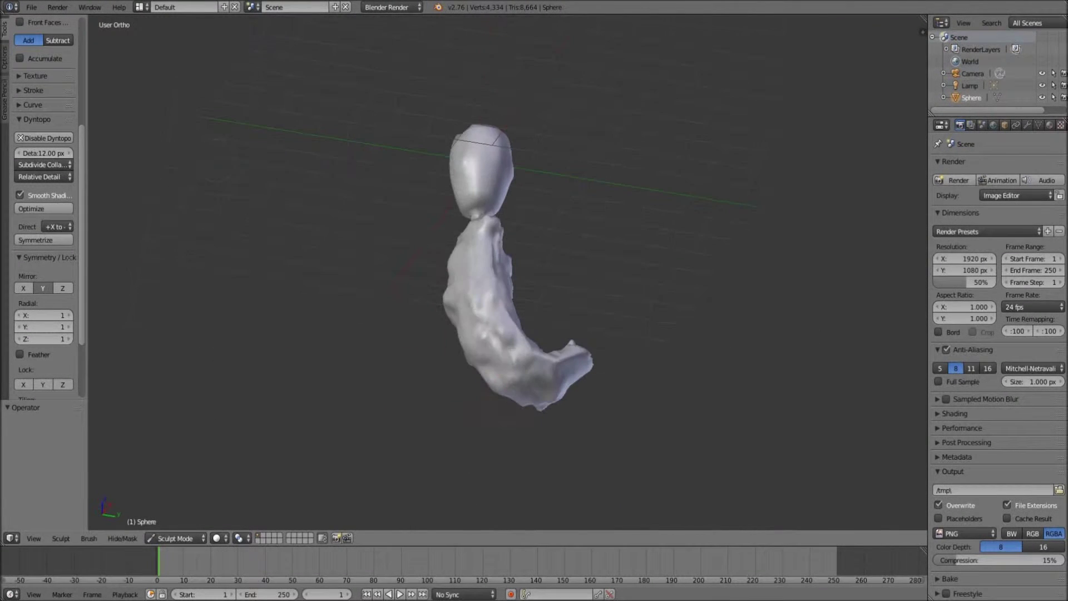
Smooth out the rough surface of the head, torso and lower body with the Smooth brush at a 178 px radius
scroll(44, 222, "up", 5)
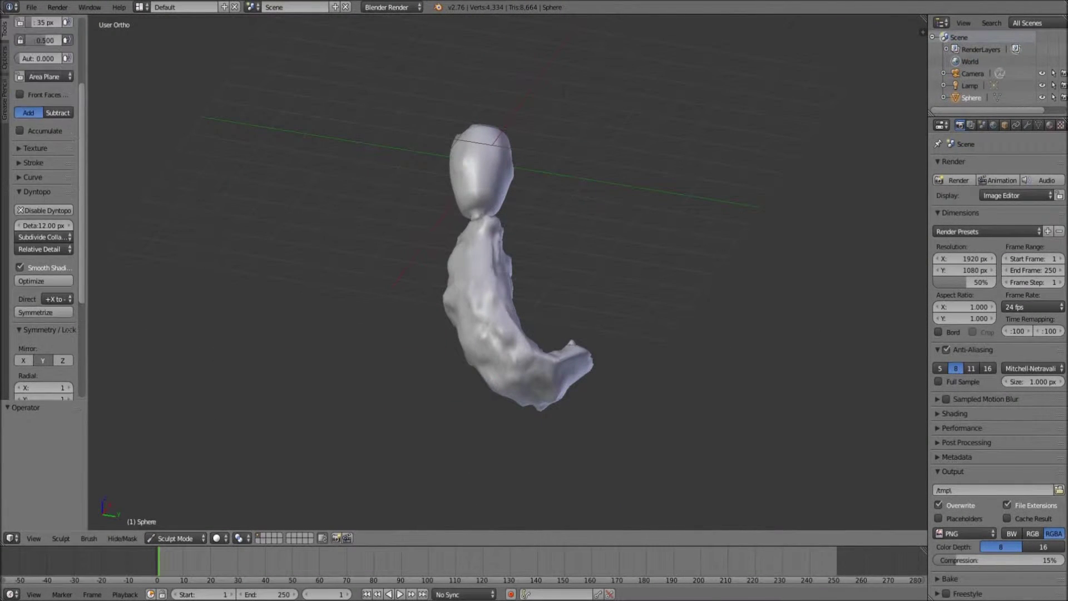
left_click(43, 67)
left_click(302, 204)
middle_click_drag(302, 204, 361, 211)
left_click_drag(572, 286, 573, 406)
mouse_move(573, 405)
middle_mouse_down()
mouse_move(692, 453)
mouse_move(562, 473)
mouse_move(532, 359)
mouse_move(536, 453)
middle_mouse_up()
scroll(562, 473, "up", 3)
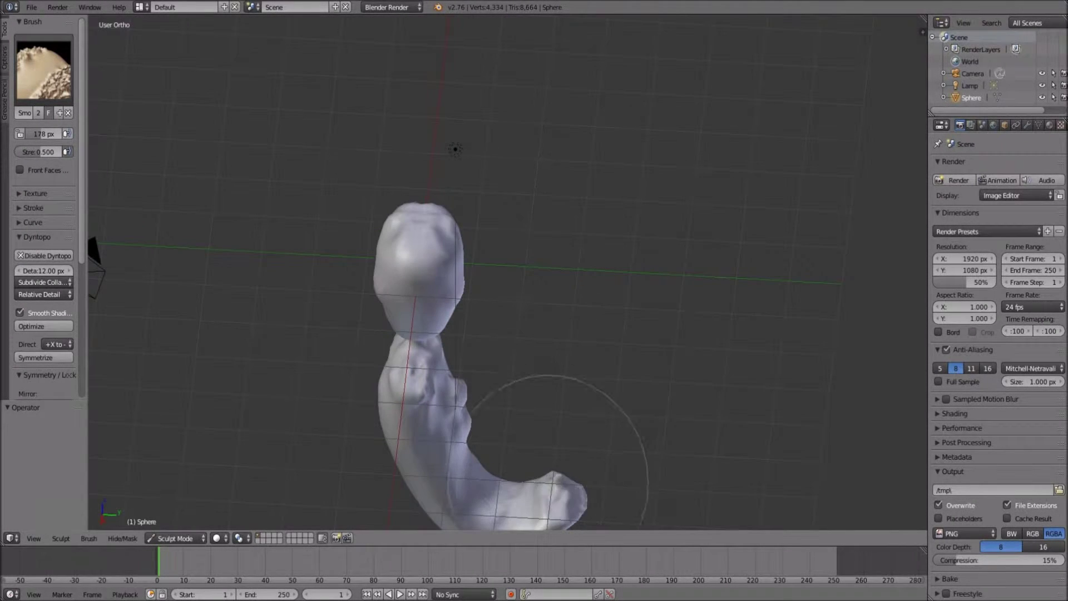
middle_click_drag(523, 415, 358, 298)
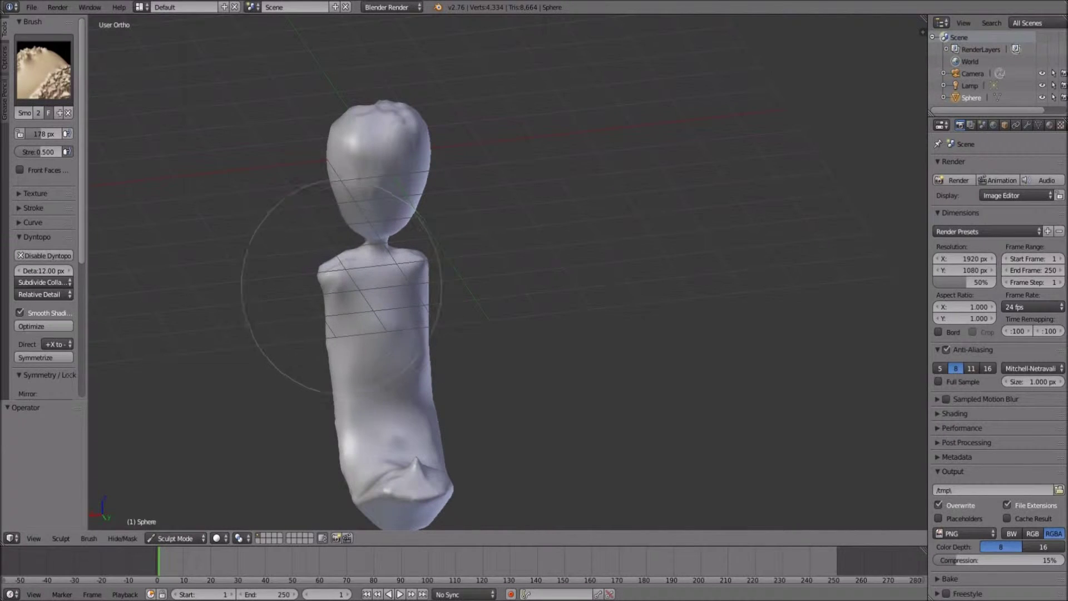
middle_click_drag(378, 114, 553, 190)
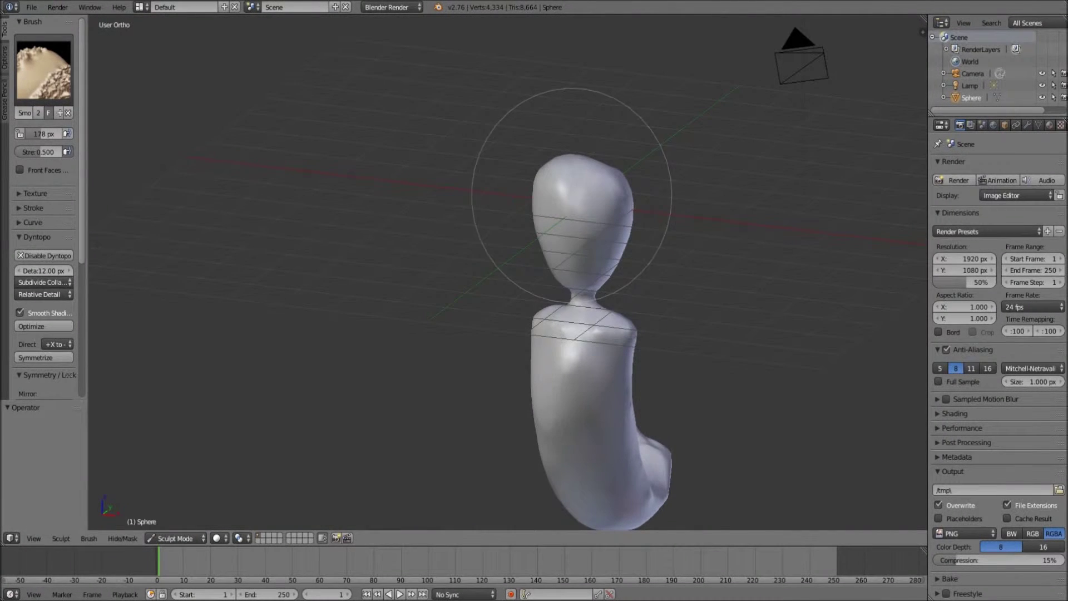
Switch to the Clay brush with a 62 px radius and undo a first trial stroke on the body
left_click(43, 70)
left_click(130, 136)
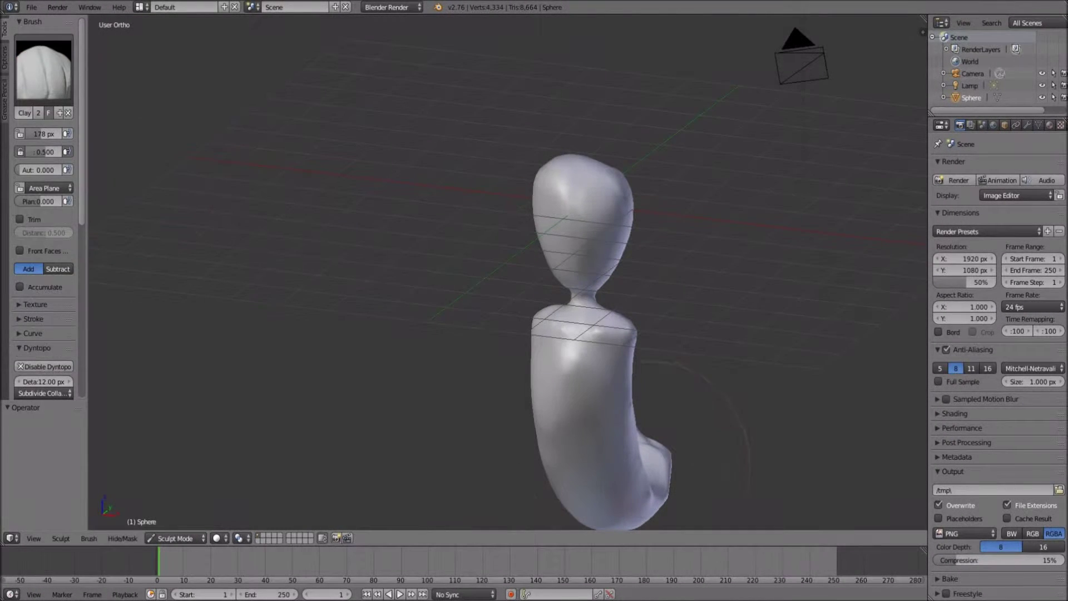
scroll(405, 223, "up", 3)
mouse_move(405, 228)
middle_mouse_down()
mouse_move(250, 275)
mouse_move(273, 311)
mouse_move(340, 334)
mouse_move(504, 262)
middle_mouse_up()
mouse_move(503, 261)
left_mouse_down()
mouse_move(489, 281)
mouse_move(518, 334)
left_mouse_up()
middle_click_drag(517, 334, 573, 295)
key("ctrl+z")
middle_click_drag(536, 228, 456, 262)
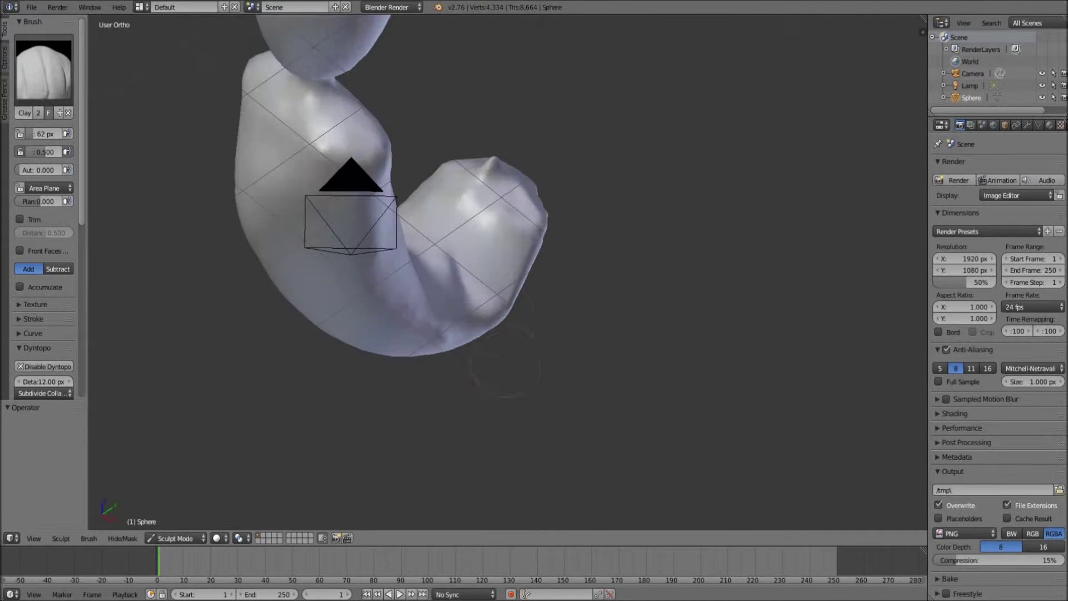
Build up the rounded end and upper side of the lower body with Clay strokes
middle_click_drag(473, 251, 573, 250)
mouse_move(574, 251)
left_mouse_down()
mouse_move(593, 272)
mouse_move(623, 256)
mouse_move(651, 273)
mouse_move(579, 301)
left_mouse_up()
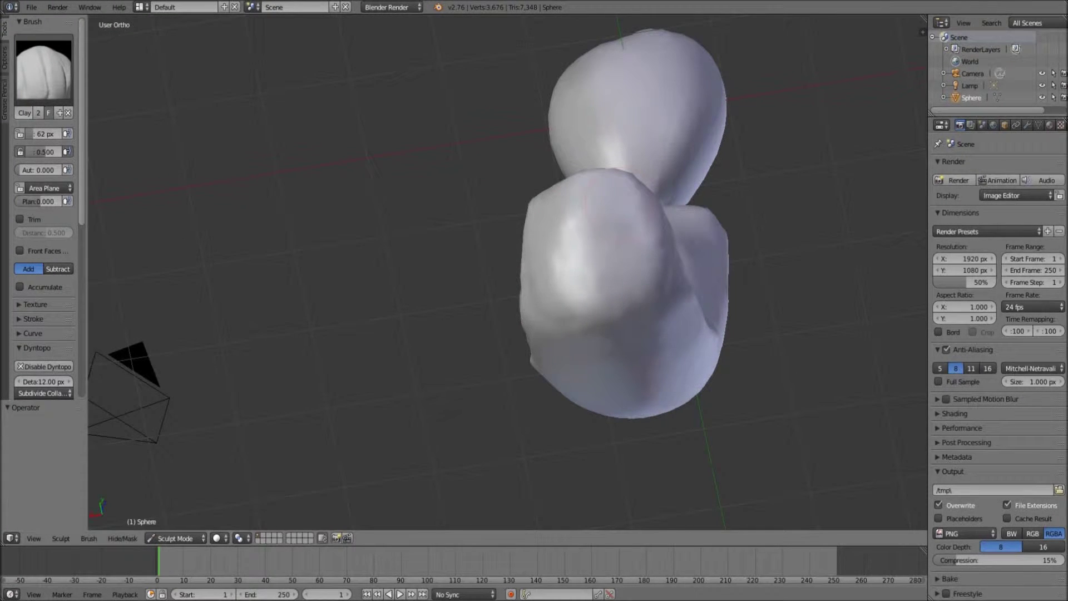
middle_click_drag(579, 300, 440, 281)
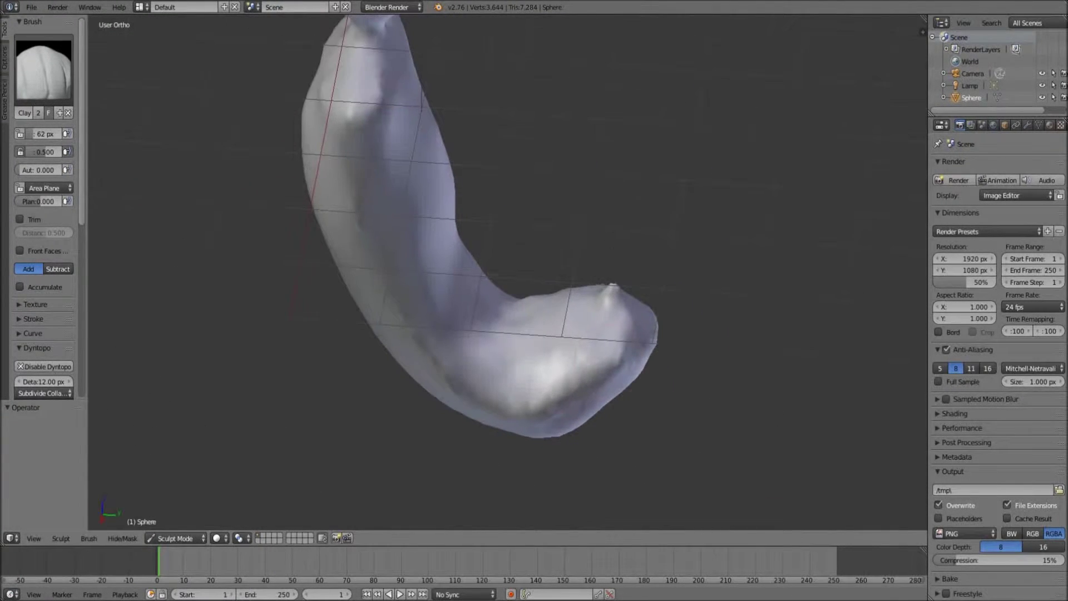
left_click_drag(547, 367, 551, 328)
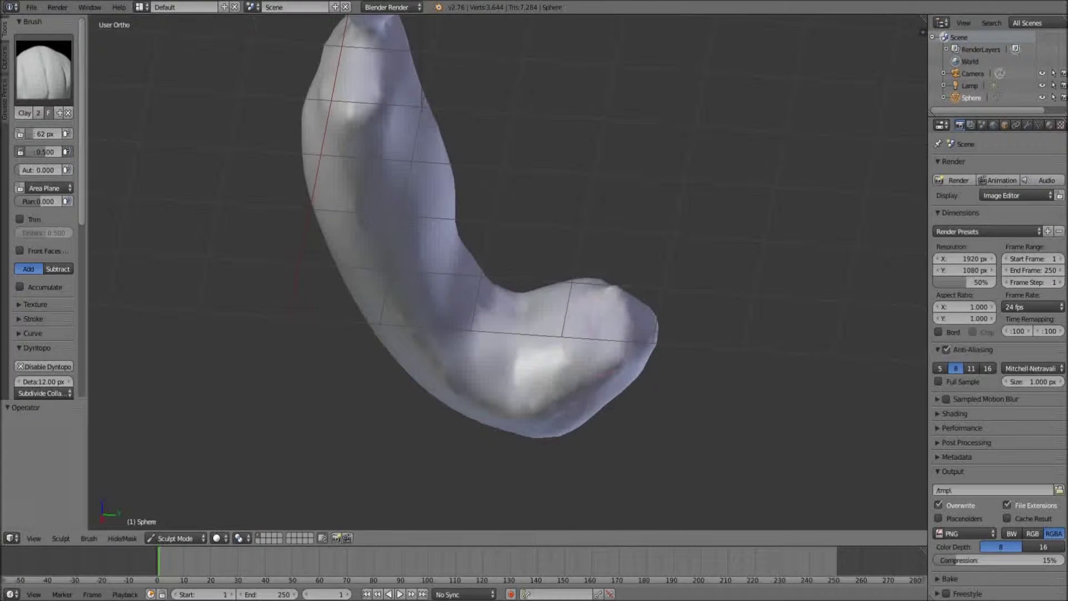
middle_click_drag(551, 334, 473, 322)
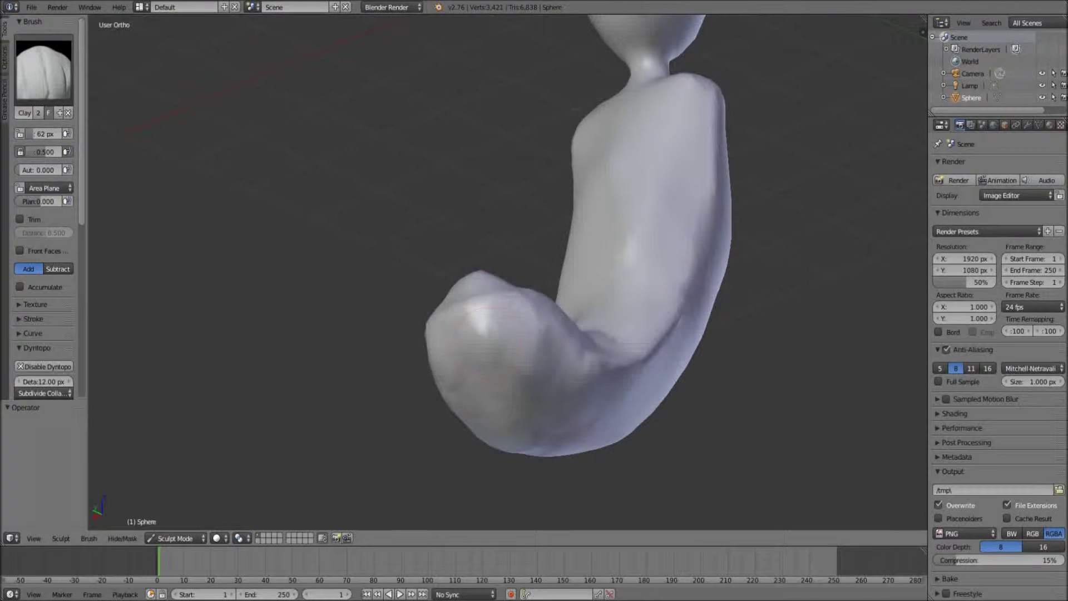
Add Clay strokes over the tip and underside of the lower body
left_click_drag(468, 312, 459, 345)
middle_click_drag(525, 412, 456, 278)
mouse_move(456, 278)
left_mouse_down()
mouse_move(445, 261)
mouse_move(498, 329)
left_mouse_up()
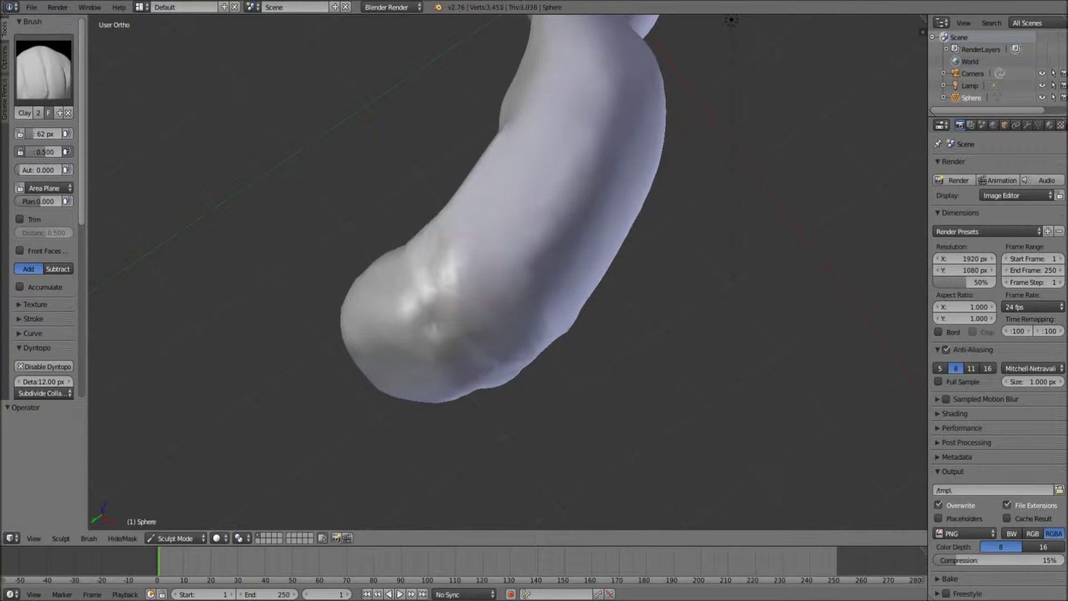
left_click_drag(473, 295, 452, 239)
Build up the side and front of the torso below the shoulders with the Clay brush
scroll(356, 390, "down", 5)
middle_click_drag(356, 390, 367, 429)
scroll(293, 399, "up", 3)
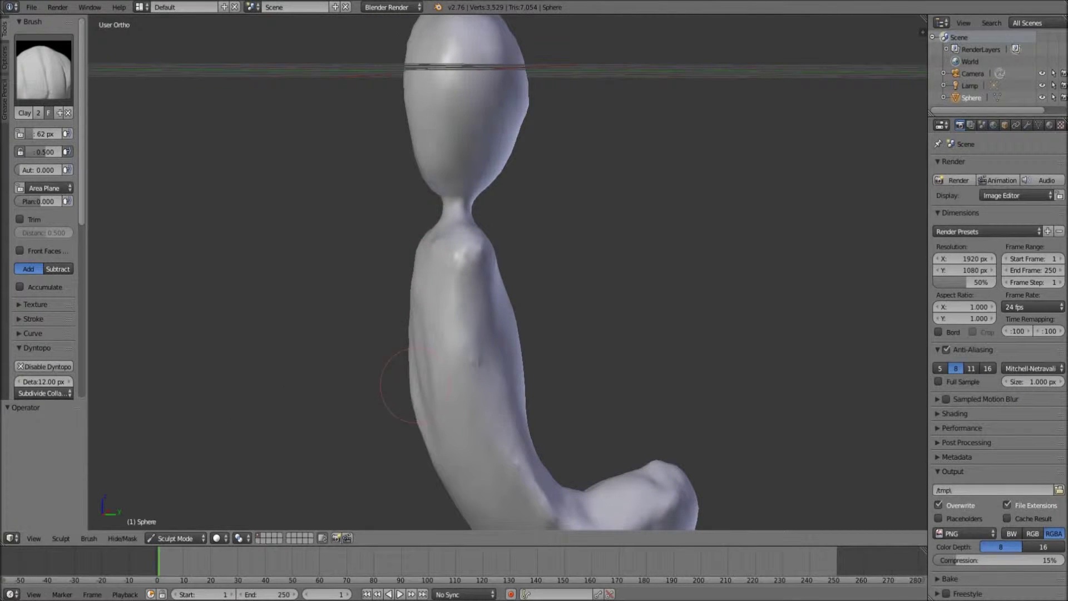
middle_click_drag(419, 387, 457, 384)
mouse_move(456, 384)
left_mouse_down()
mouse_move(440, 400)
mouse_move(445, 311)
left_mouse_up()
mouse_move(445, 312)
middle_mouse_down()
mouse_move(423, 419)
mouse_move(484, 384)
mouse_move(535, 334)
middle_mouse_up()
mouse_move(534, 334)
left_mouse_down()
mouse_move(551, 345)
mouse_move(523, 364)
left_mouse_up()
middle_click_drag(523, 365, 521, 361)
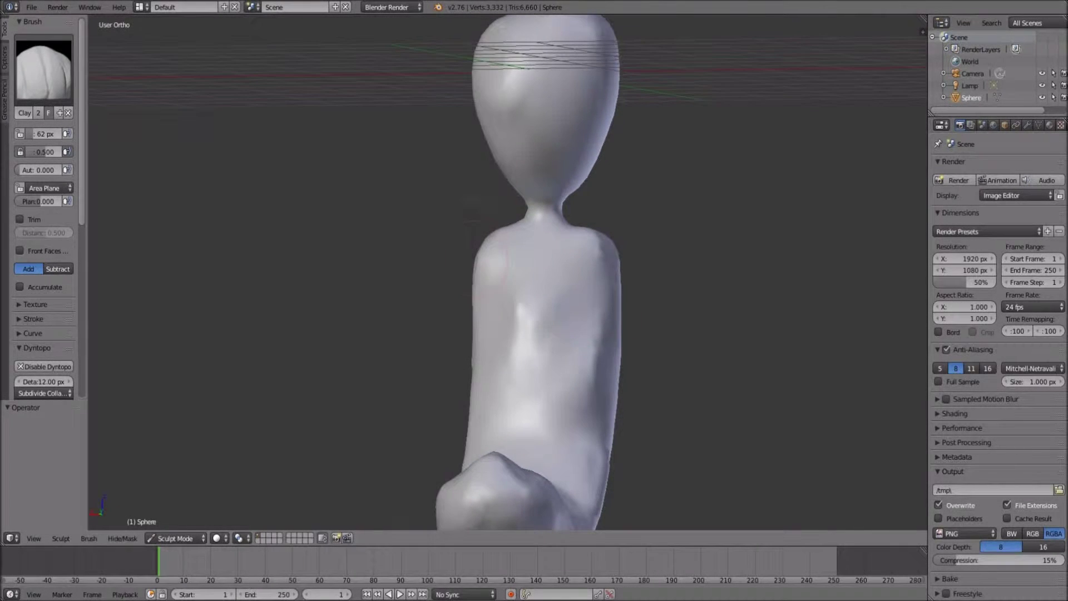
Add Clay strokes across the crown and forehead of the head from the front view
scroll(556, 362, "down", 3)
key("KP_1")
scroll(595, 225, "up", 2)
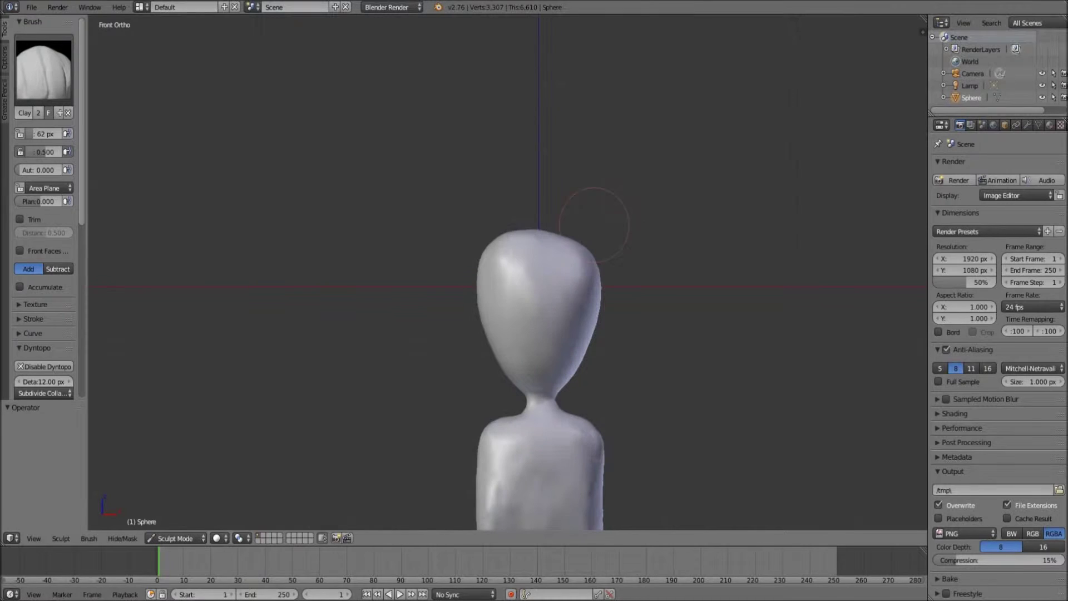
left_click_drag(507, 231, 479, 217)
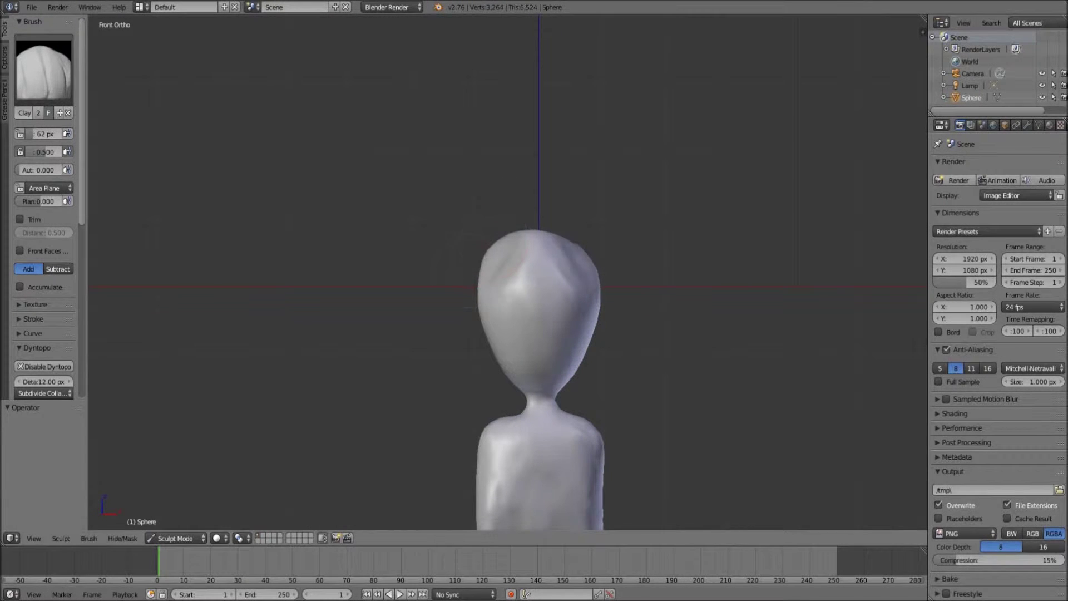
middle_click_drag(479, 231, 504, 244)
mouse_move(551, 262)
left_mouse_down()
mouse_move(562, 312)
mouse_move(529, 336)
left_mouse_up()
Build up the side and upper part of the head with Clay strokes
middle_click_drag(529, 337, 365, 359)
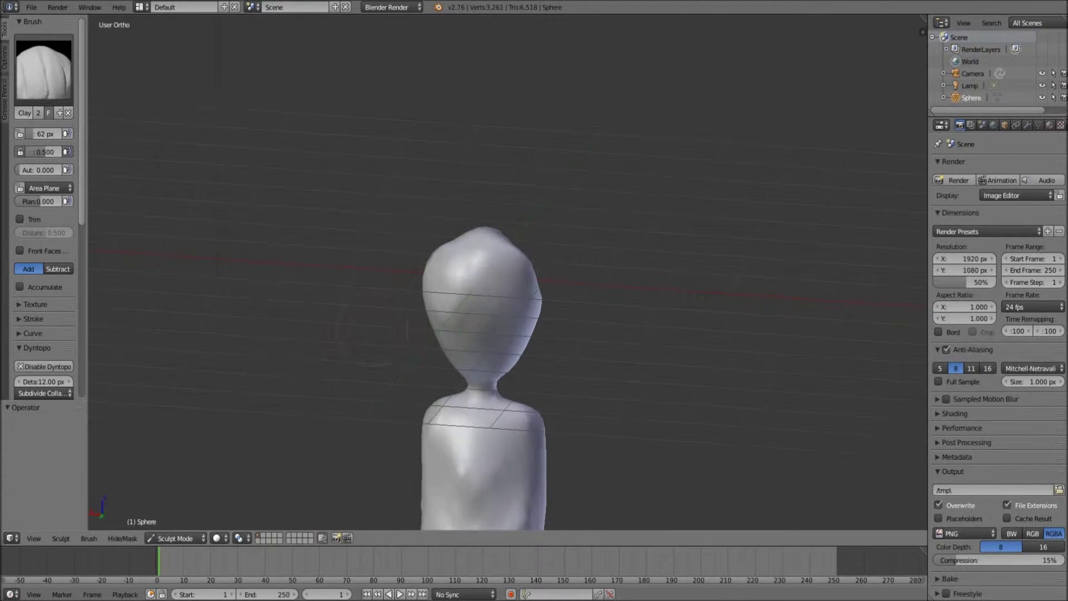
left_click_drag(504, 262, 529, 253)
middle_click_drag(610, 322, 382, 267)
scroll(382, 267, "up", 2)
mouse_move(557, 290)
left_mouse_down()
mouse_move(601, 279)
mouse_move(557, 267)
mouse_move(607, 234)
left_mouse_up()
mouse_move(606, 234)
middle_mouse_down()
mouse_move(501, 267)
mouse_move(368, 284)
middle_mouse_up()
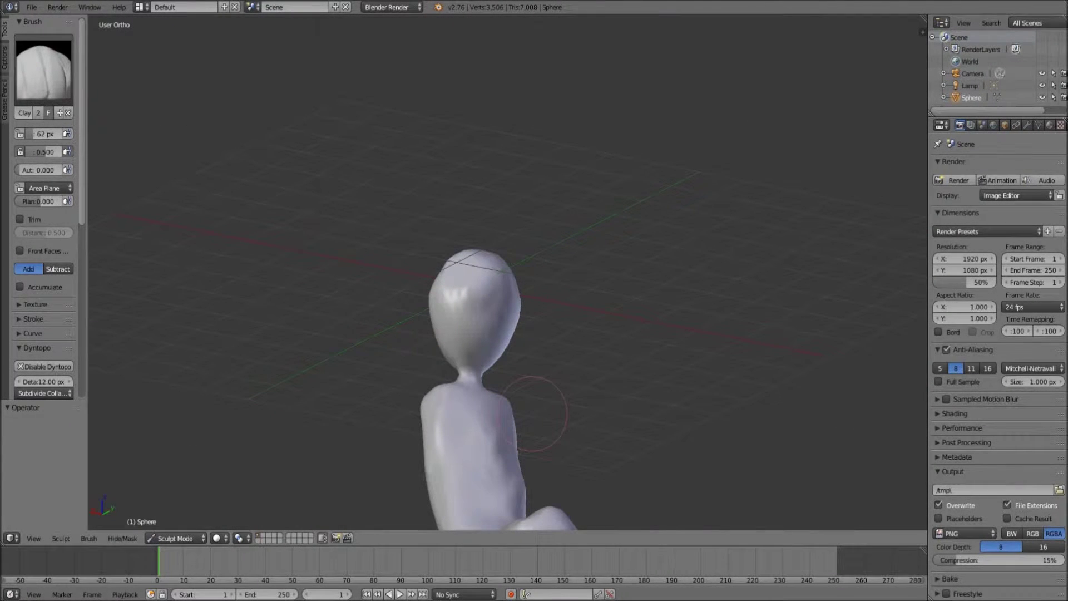
Reshape the body's bend and shift the head in the right side view, using the Grab brush with an enlarged radius
scroll(520, 389, "down", 4)
middle_click_drag(520, 389, 473, 334)
scroll(533, 289, "down", 3)
middle_click_drag(534, 289, 608, 406)
key("KP_3")
left_click(44, 67)
left_click(353, 143)
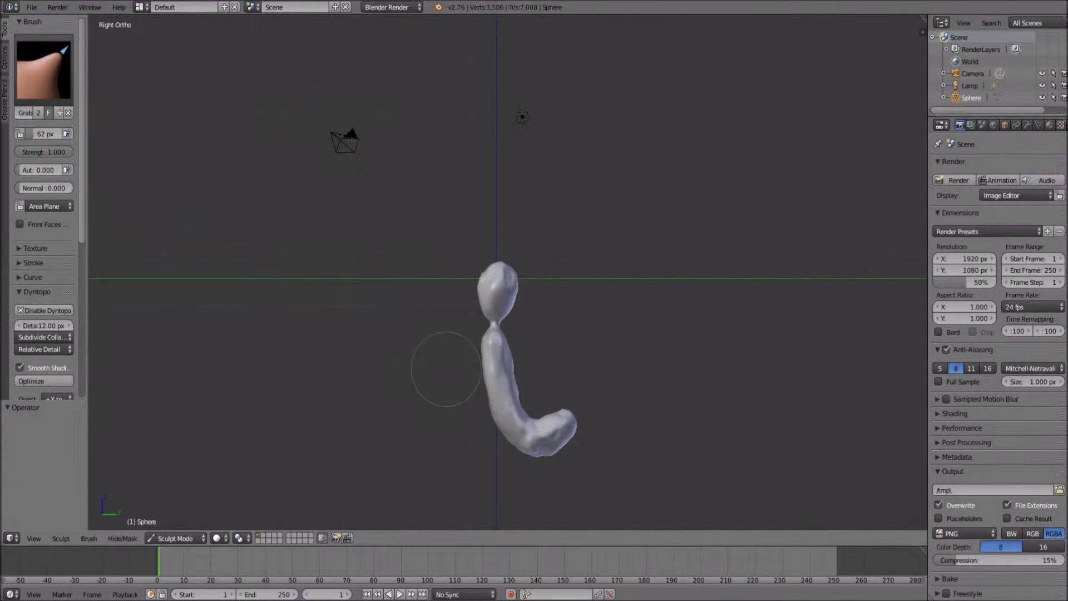
scroll(540, 409, "down", 1)
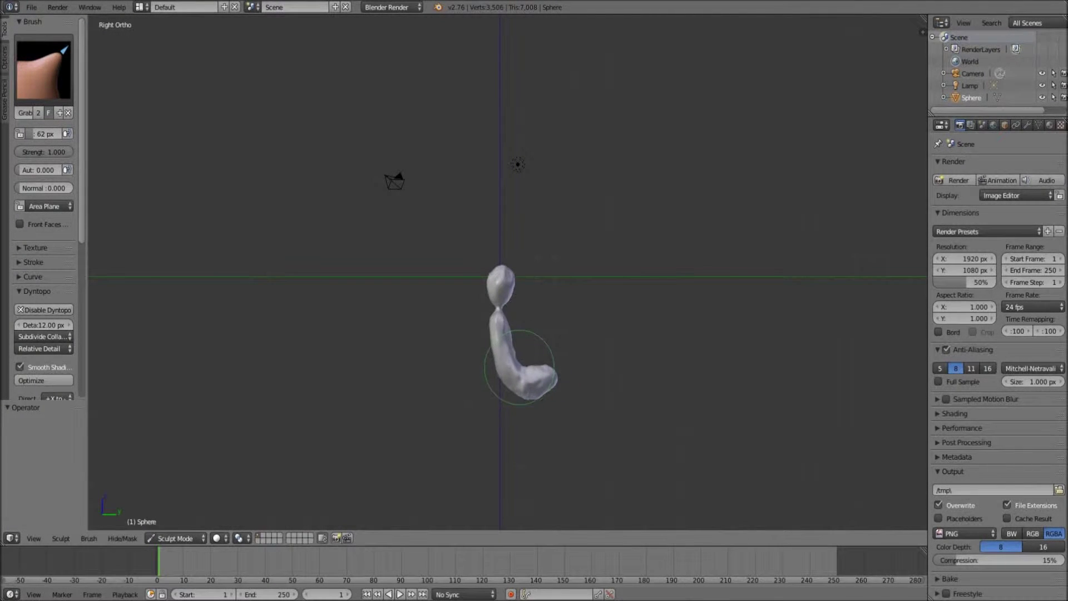
mouse_move(563, 405)
left_mouse_down()
mouse_move(537, 406)
mouse_move(534, 393)
mouse_move(530, 407)
mouse_move(534, 388)
left_mouse_up()
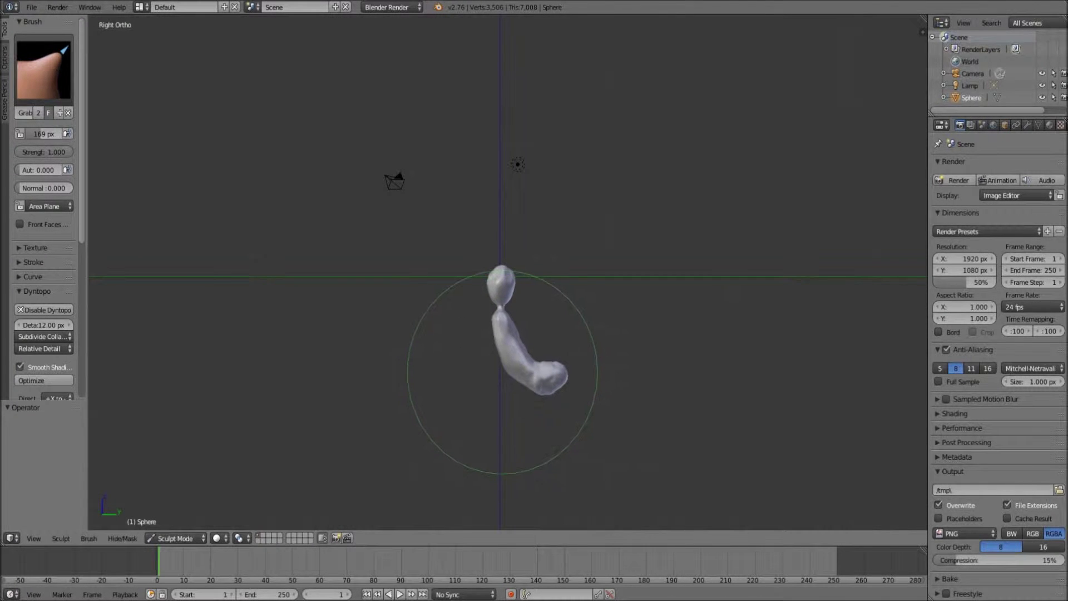
left_click_drag(503, 263, 502, 268)
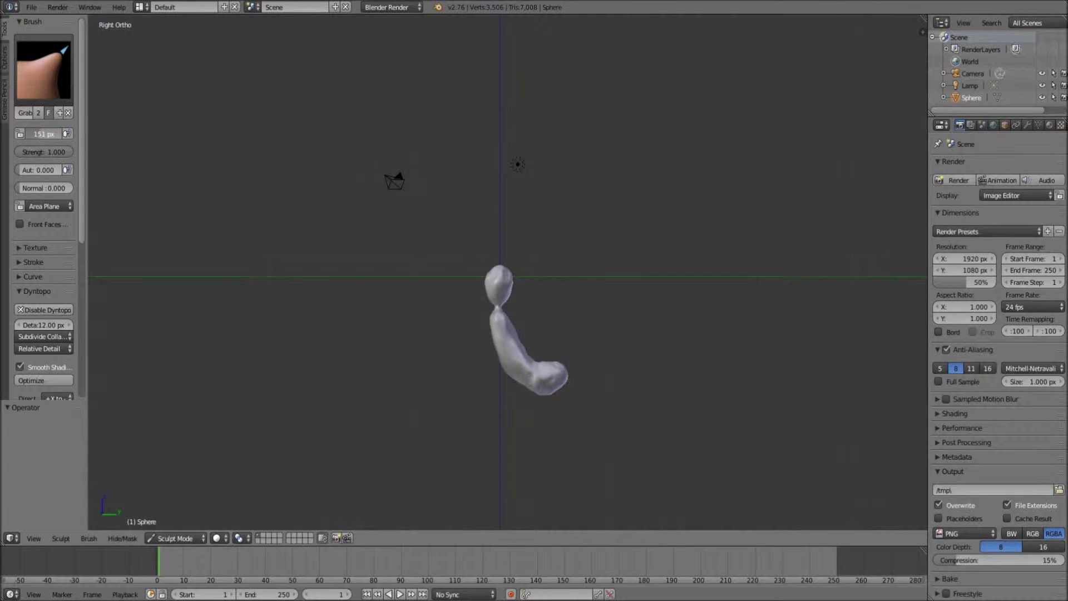
Pull the lower front of the head out into a long pointed beak with the Grab brush, enlarging its radius from 36 to 116 px
scroll(498, 469, "up", 4)
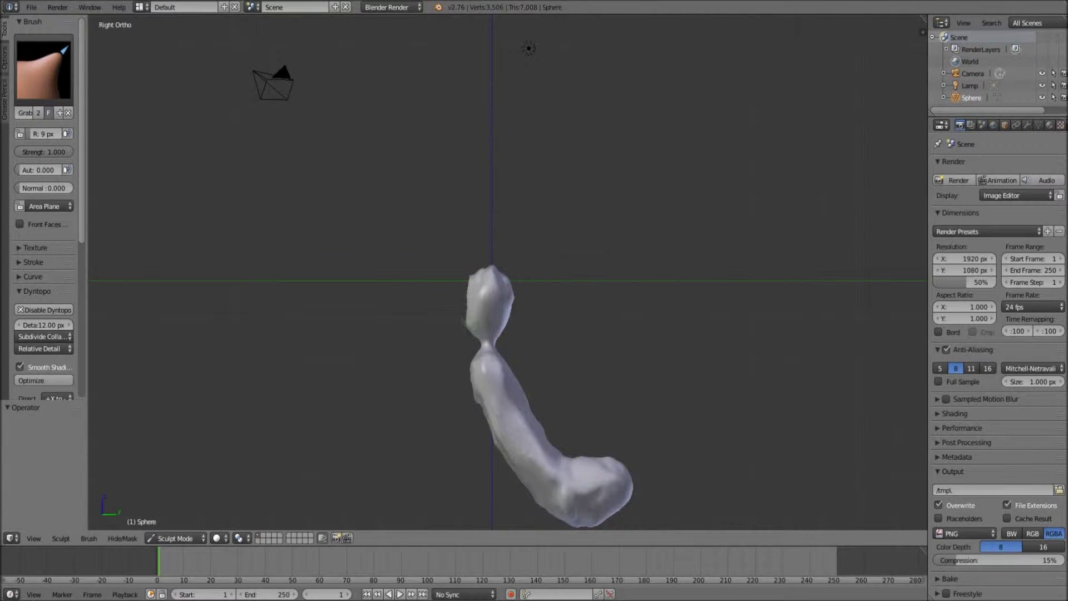
middle_click_drag(368, 332, 485, 326)
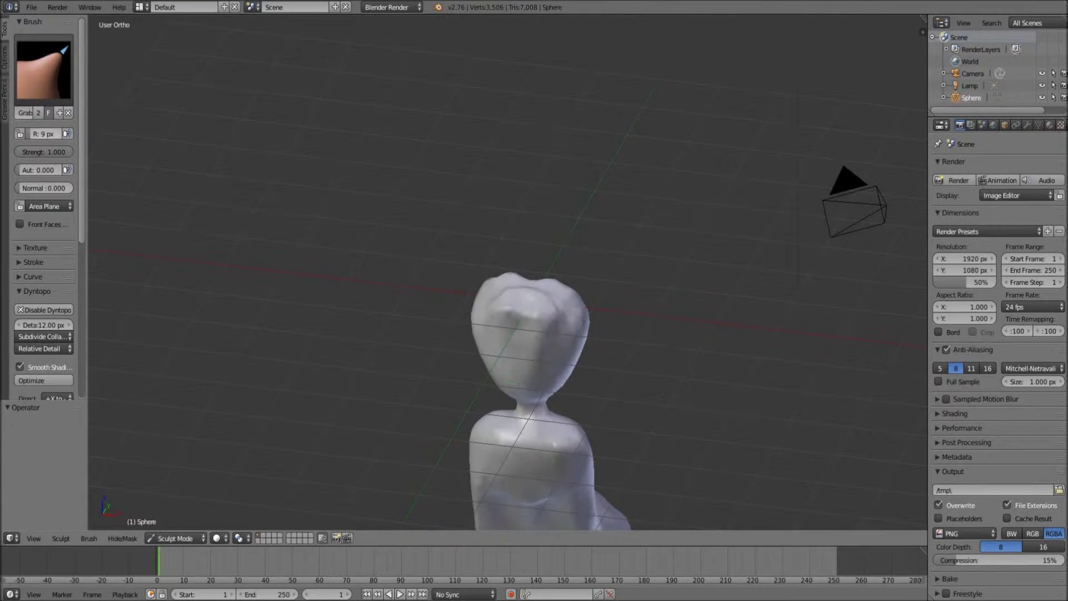
key("KP_3")
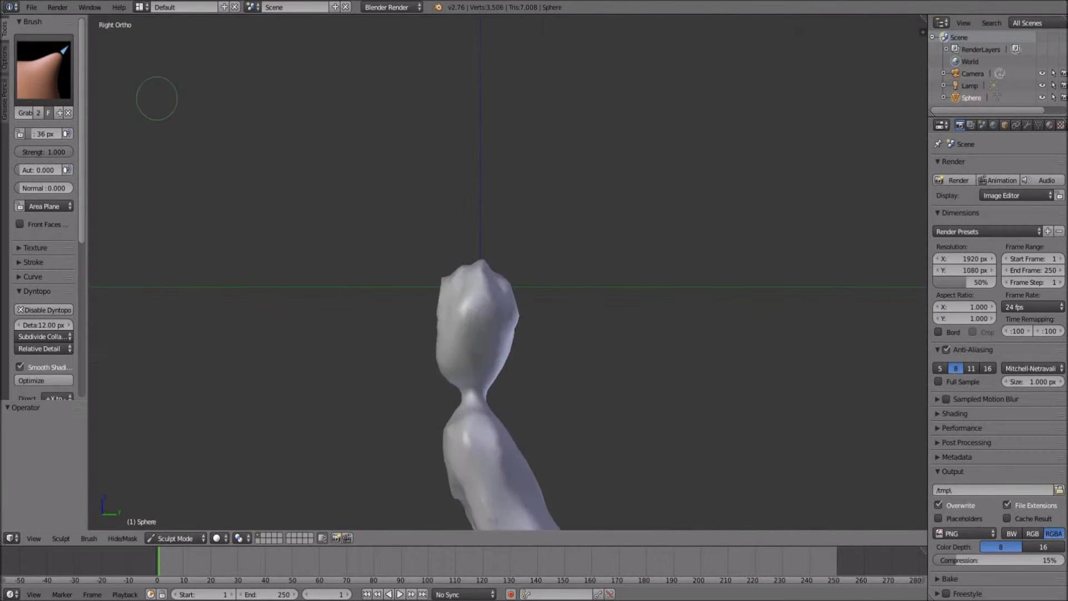
scroll(386, 369, "up", 4)
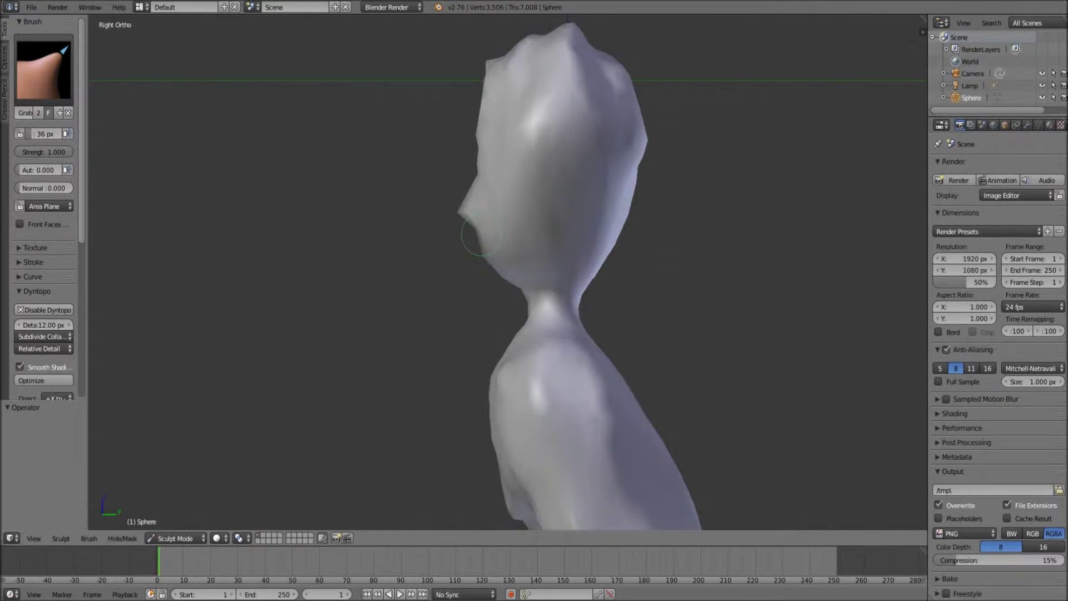
left_click_drag(464, 234, 362, 233)
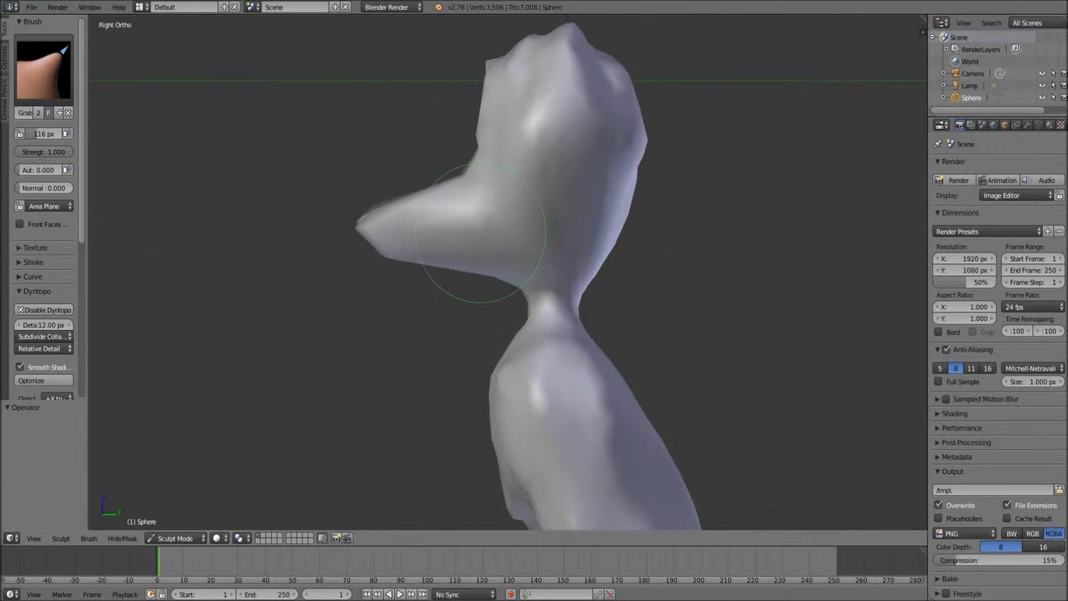
mouse_move(434, 154)
left_mouse_down()
mouse_move(440, 178)
mouse_move(474, 198)
left_mouse_up()
mouse_move(351, 227)
left_mouse_down()
mouse_move(377, 200)
mouse_move(392, 204)
mouse_move(389, 222)
mouse_move(355, 227)
left_mouse_up()
Smooth the head and the base of the beak with the Smooth brush at 116 px
mouse_move(532, 279)
middle_mouse_down()
mouse_move(680, 346)
mouse_move(788, 333)
middle_mouse_up()
left_click(44, 67)
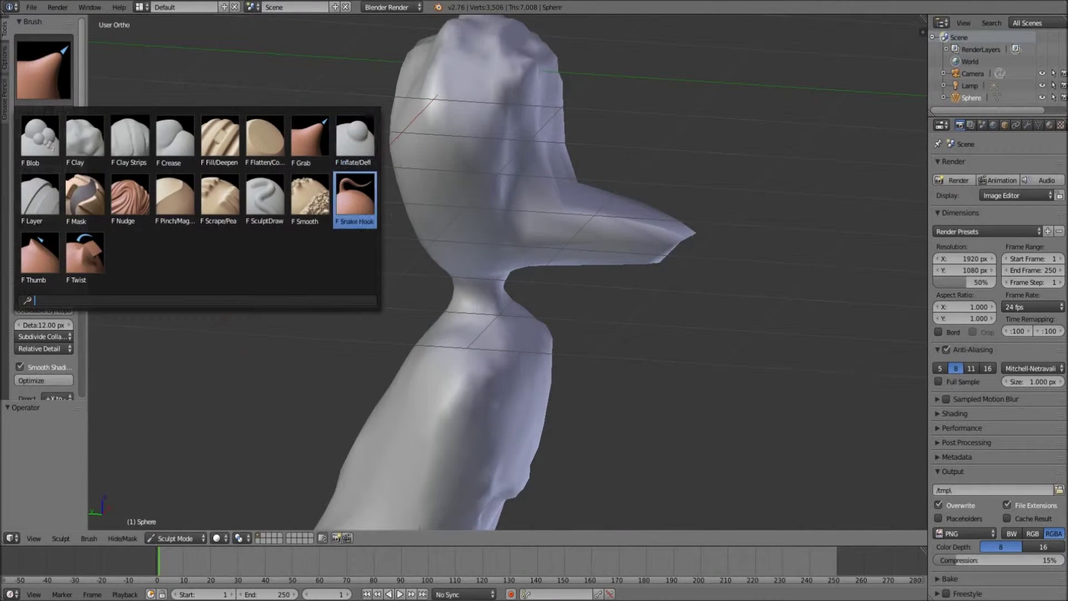
left_click(355, 200)
left_click(43, 67)
left_click(43, 66)
left_click(309, 197)
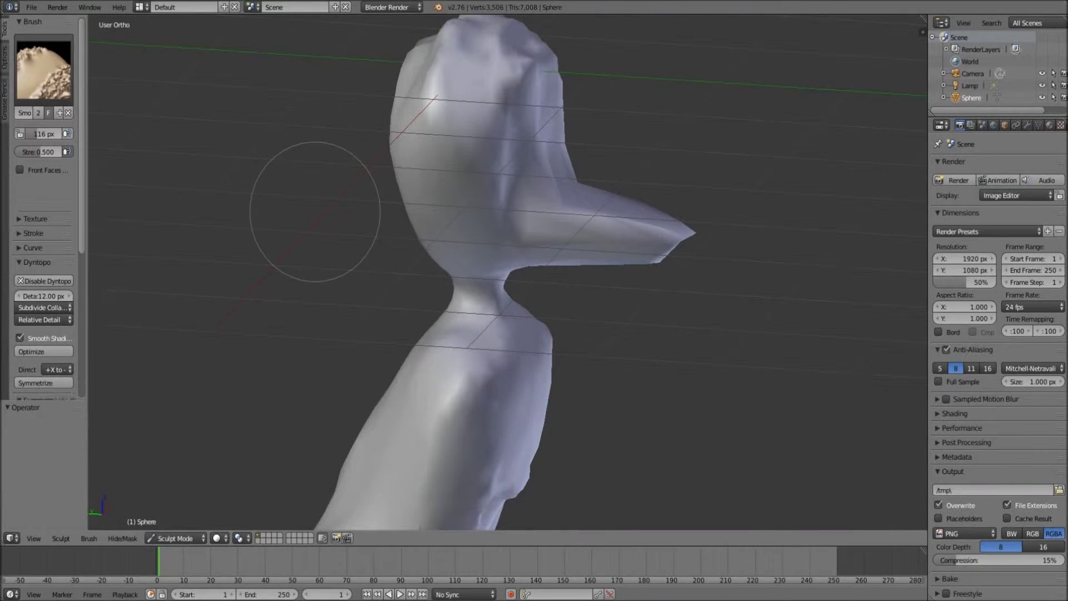
scroll(314, 211, "down", 8)
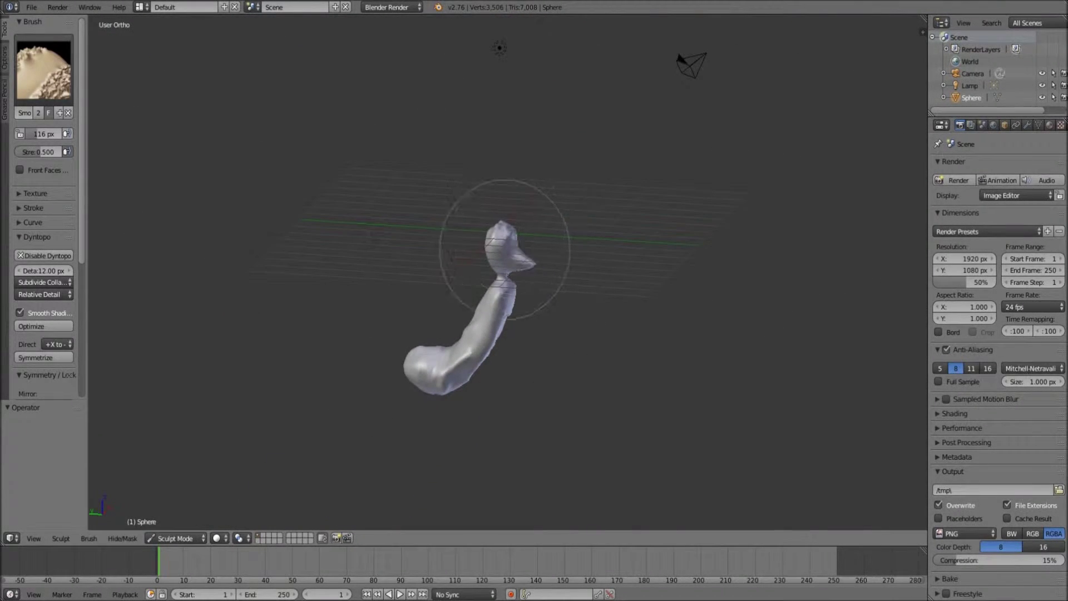
mouse_move(489, 246)
middle_mouse_down()
mouse_move(477, 310)
mouse_move(553, 322)
middle_mouse_up()
scroll(455, 288, "up", 6)
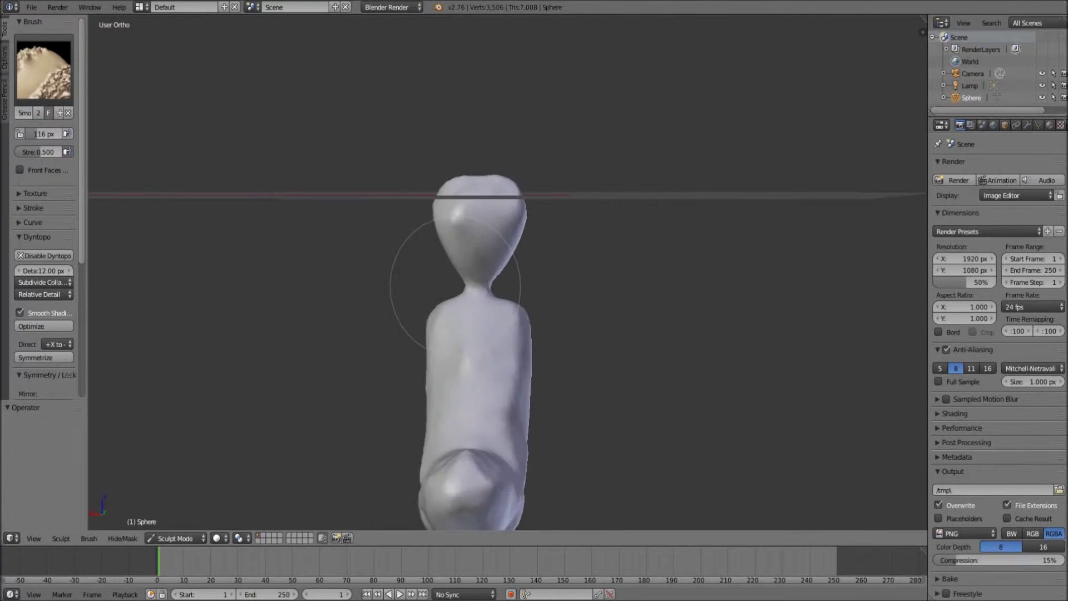
middle_click_drag(455, 285, 374, 227)
mouse_move(501, 155)
middle_mouse_down()
mouse_move(486, 195)
mouse_move(394, 232)
mouse_move(490, 250)
middle_mouse_up()
scroll(490, 250, "up", 4)
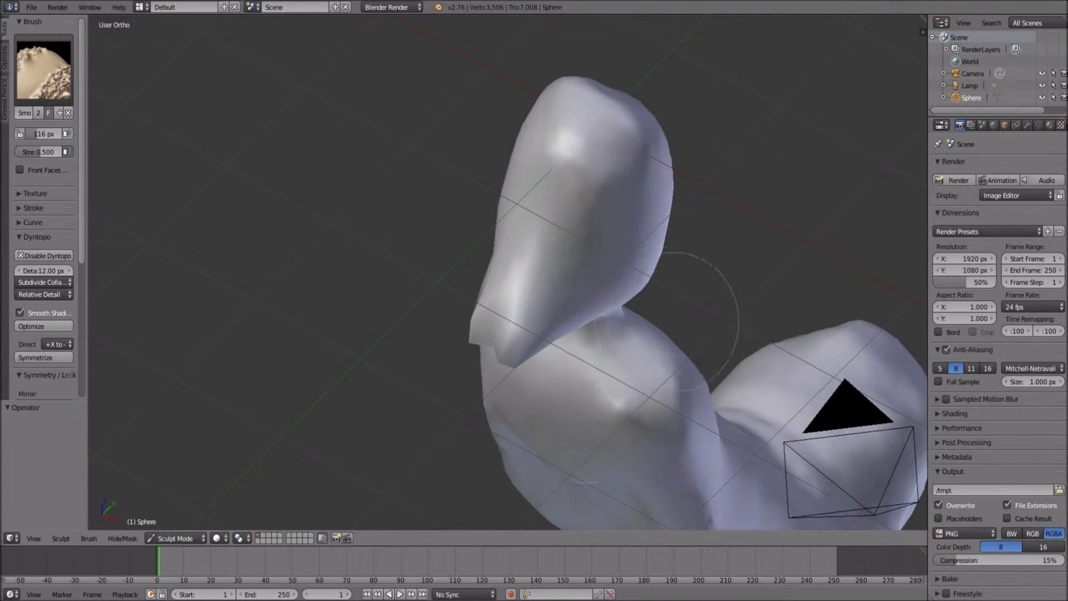
middle_click_drag(682, 318, 449, 341)
Build up and round off the tip and upper side of the beak with the Clay brush at 116 px
left_click(43, 70)
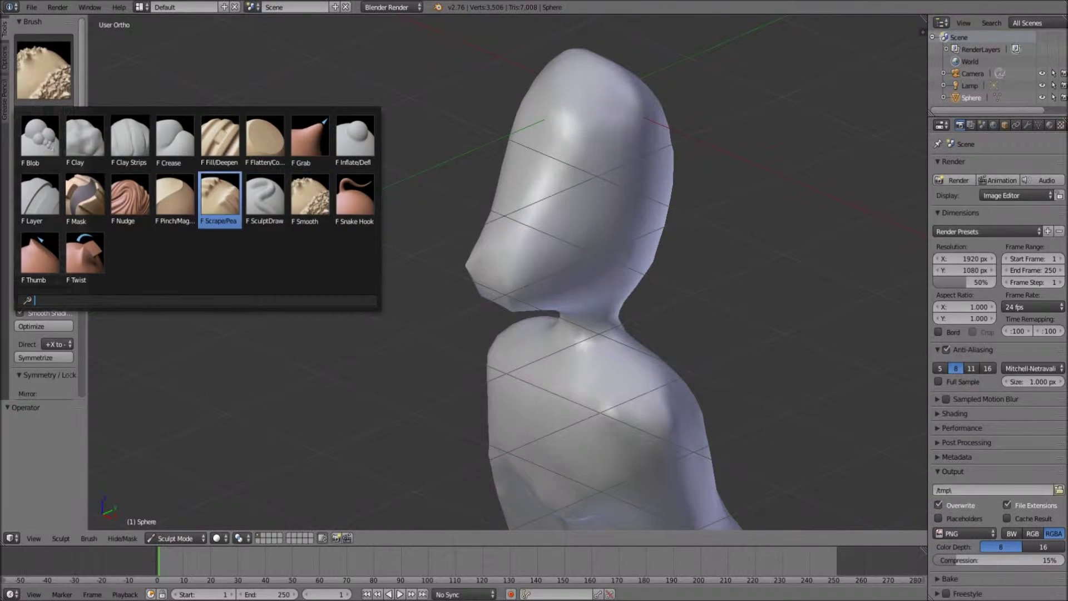
left_click(130, 136)
scroll(468, 280, "up", 2)
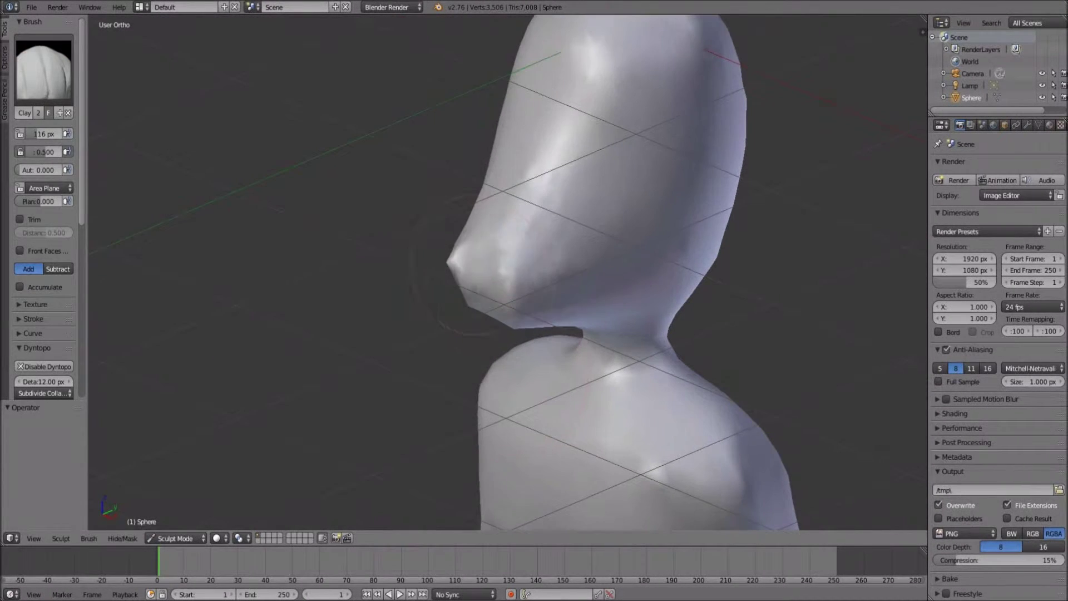
left_click_drag(468, 281, 463, 282)
mouse_move(468, 281)
middle_mouse_down()
mouse_move(715, 353)
mouse_move(161, 70)
middle_mouse_up()
middle_click_drag(570, 176, 489, 290)
left_click_drag(490, 289, 524, 314)
mouse_move(523, 315)
middle_mouse_down()
mouse_move(581, 326)
mouse_move(512, 306)
middle_mouse_up()
Pull the side of the beak's base back toward the cheek with the Grab brush at 116 px
left_click(43, 67)
left_click(351, 139)
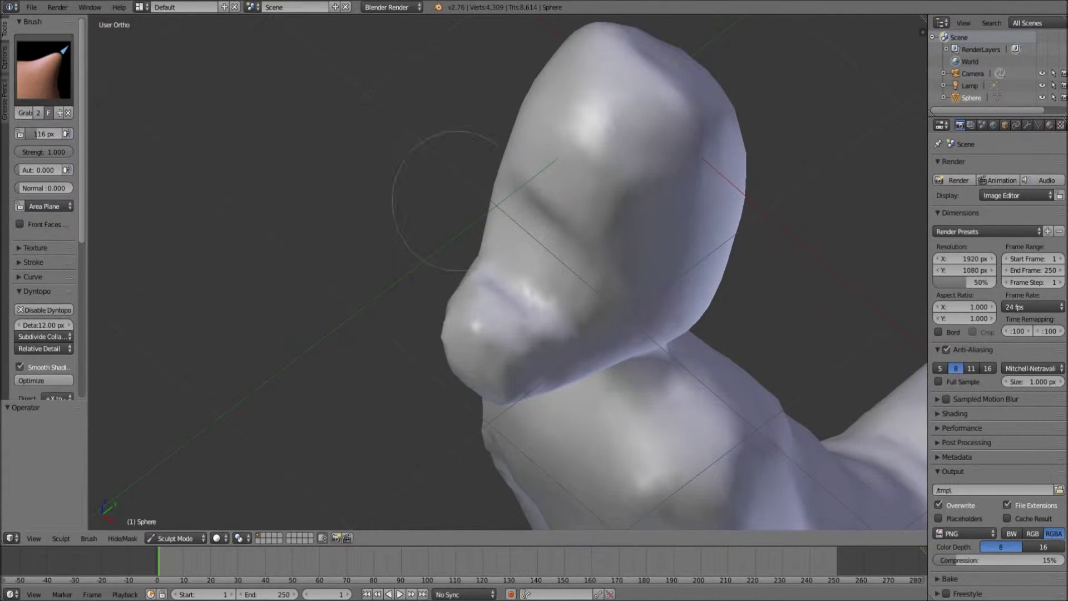
key("KP_1")
scroll(606, 311, "up", 4)
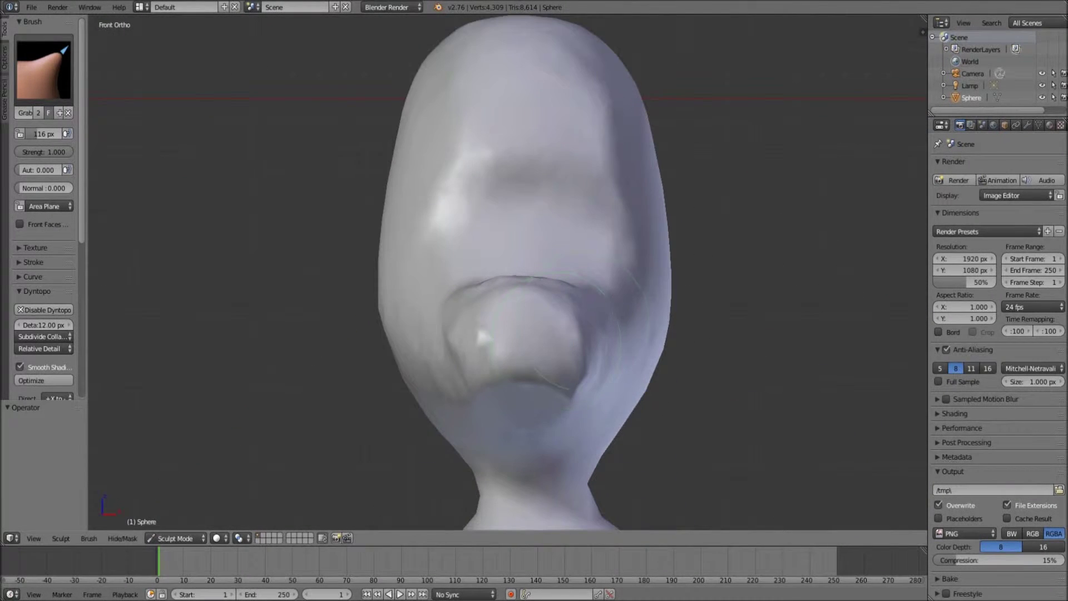
middle_click_drag(601, 377, 561, 335)
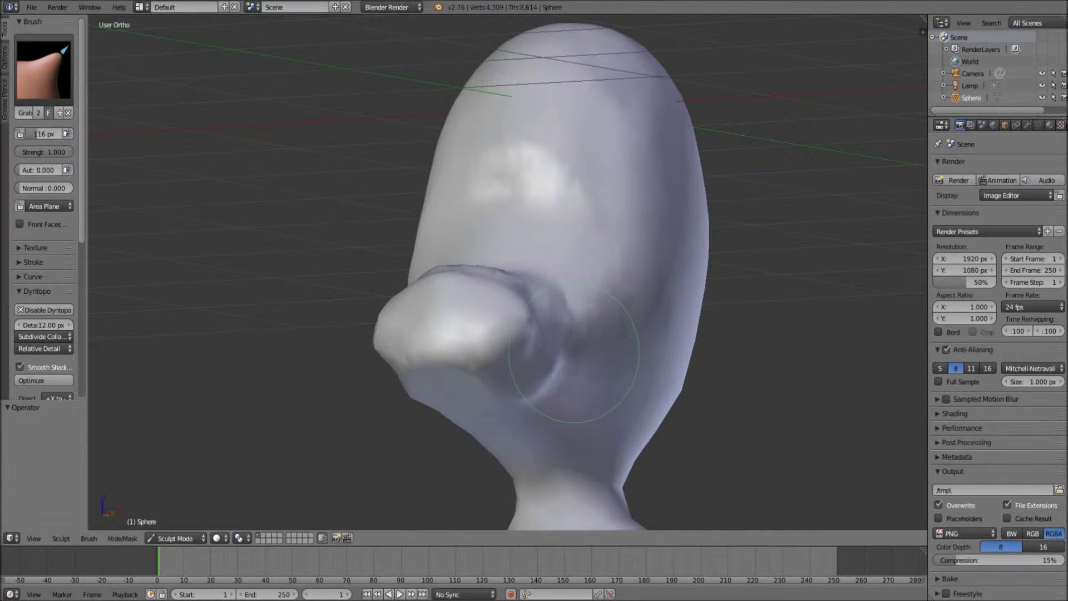
mouse_move(539, 363)
left_mouse_down()
mouse_move(567, 340)
mouse_move(647, 342)
left_mouse_up()
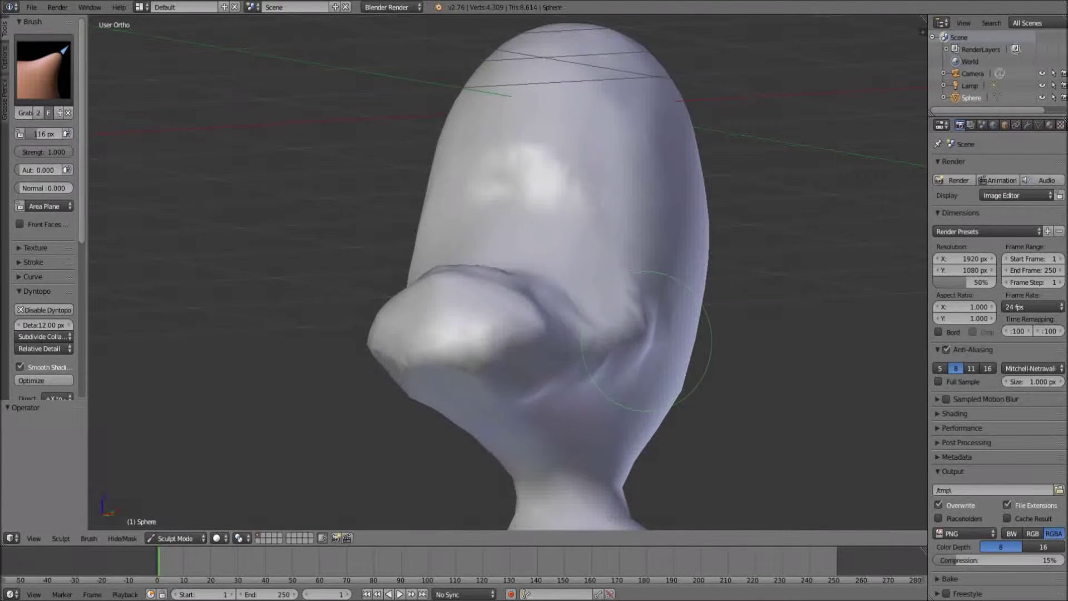
Reshape the beak into a longer, flatter bill with Grab strokes in the right side view
mouse_move(665, 338)
middle_mouse_down()
mouse_move(740, 406)
mouse_move(639, 389)
mouse_move(417, 293)
middle_mouse_up()
mouse_move(353, 269)
left_mouse_down()
mouse_move(345, 300)
mouse_move(402, 299)
mouse_move(348, 322)
mouse_move(384, 333)
mouse_move(357, 358)
left_mouse_up()
key("KP_3")
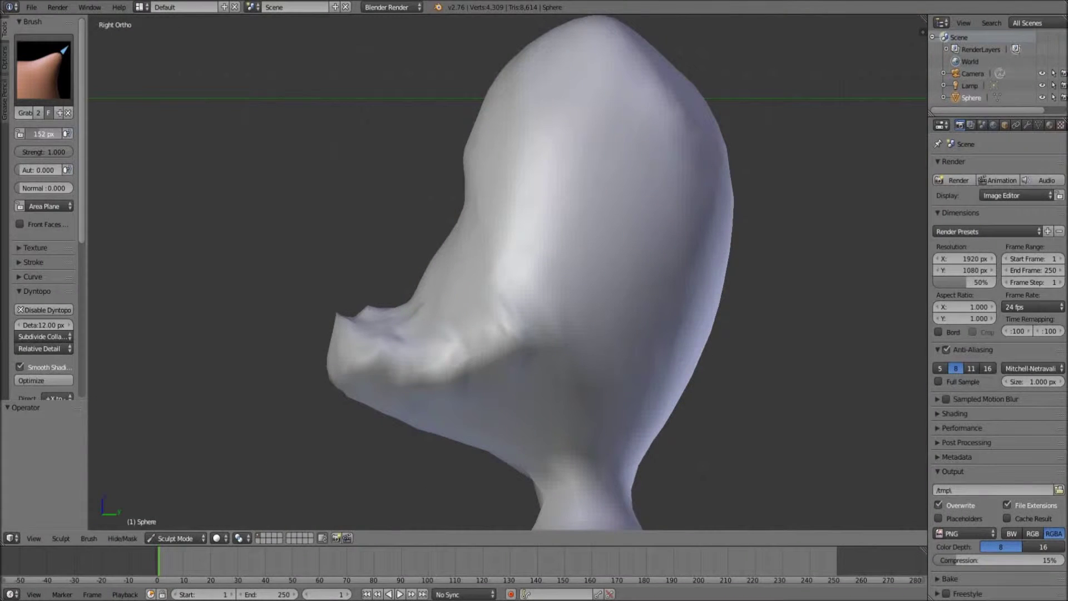
scroll(354, 354, "down", 5)
mouse_move(382, 310)
left_mouse_down("shift")
mouse_move(436, 309)
mouse_move(384, 239)
left_mouse_up("shift")
scroll(515, 436, "down", 5)
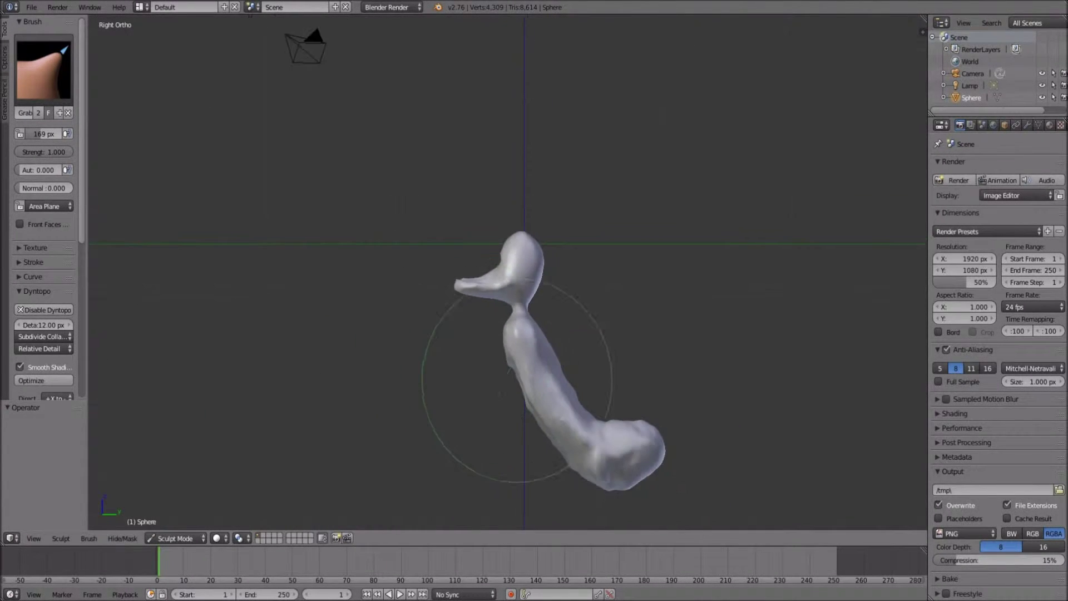
Bend the lower torso into a fuller curve and pull the chest forward with the Grab brush at 151 px
middle_click_drag(515, 436, 489, 390, "shift")
left_click_drag(508, 377, 490, 378, "shift")
key("f")
left_click(579, 361)
mouse_move(579, 362)
left_mouse_down()
mouse_move(538, 316)
mouse_move(438, 335)
mouse_move(461, 312)
left_mouse_up()
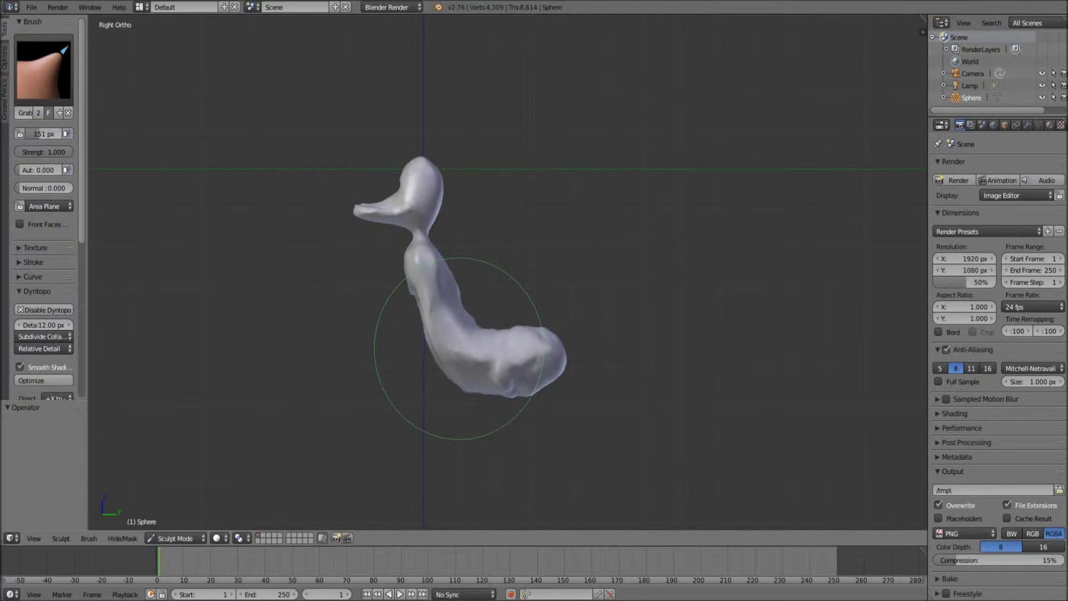
left_click_drag(418, 299, 401, 305)
Reshape and enlarge the rear end of the body with Grab strokes, and undo the last stroke
left_click_drag(500, 346, 549, 346)
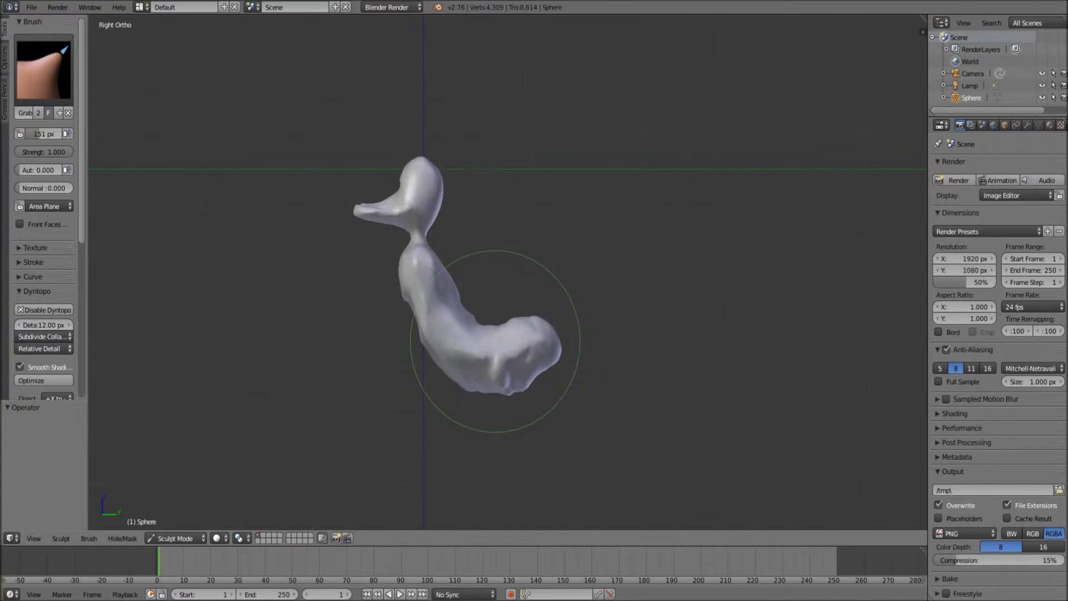
left_click_drag(548, 377, 546, 320)
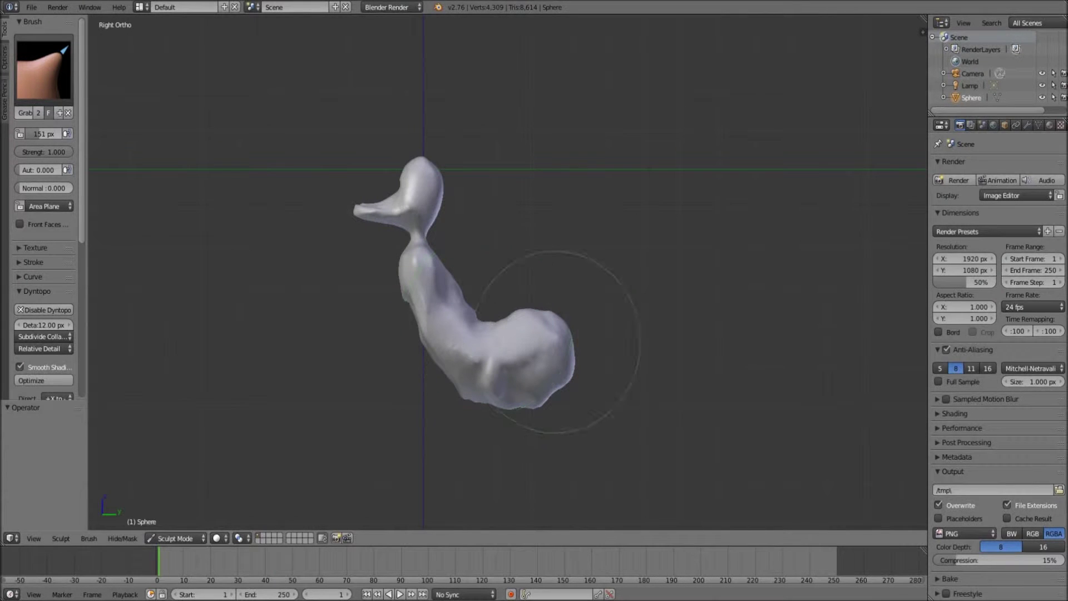
mouse_move(576, 372)
left_mouse_down()
mouse_move(499, 339)
mouse_move(448, 352)
mouse_move(445, 368)
left_mouse_up()
key("ctrl+z")
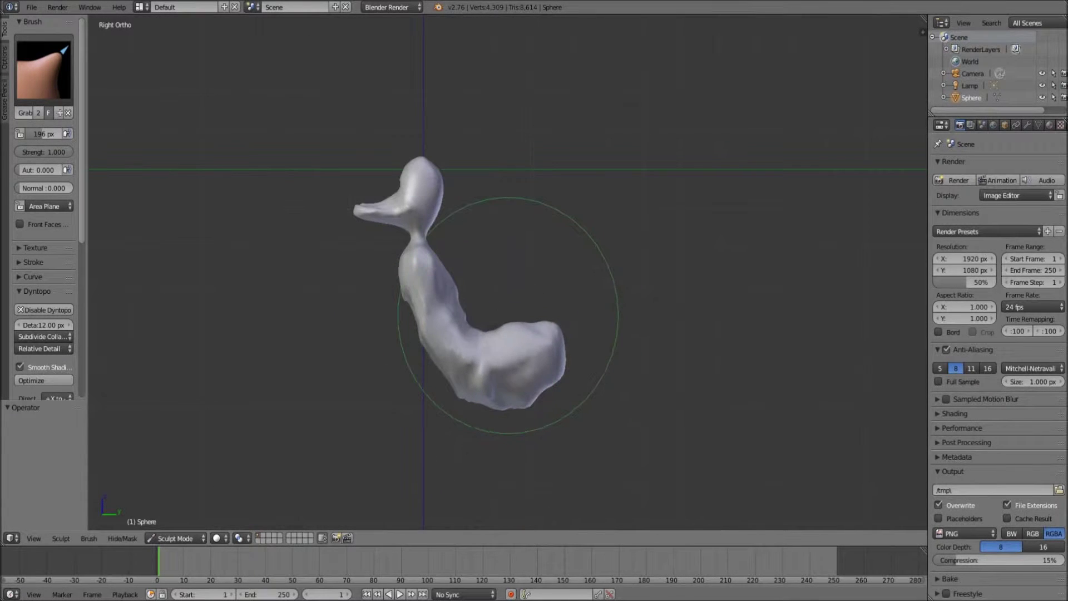
Pull a pointed tail upward from the upper rear edge of the body with the Grab brush at 98 px
scroll(507, 315, "up", 6)
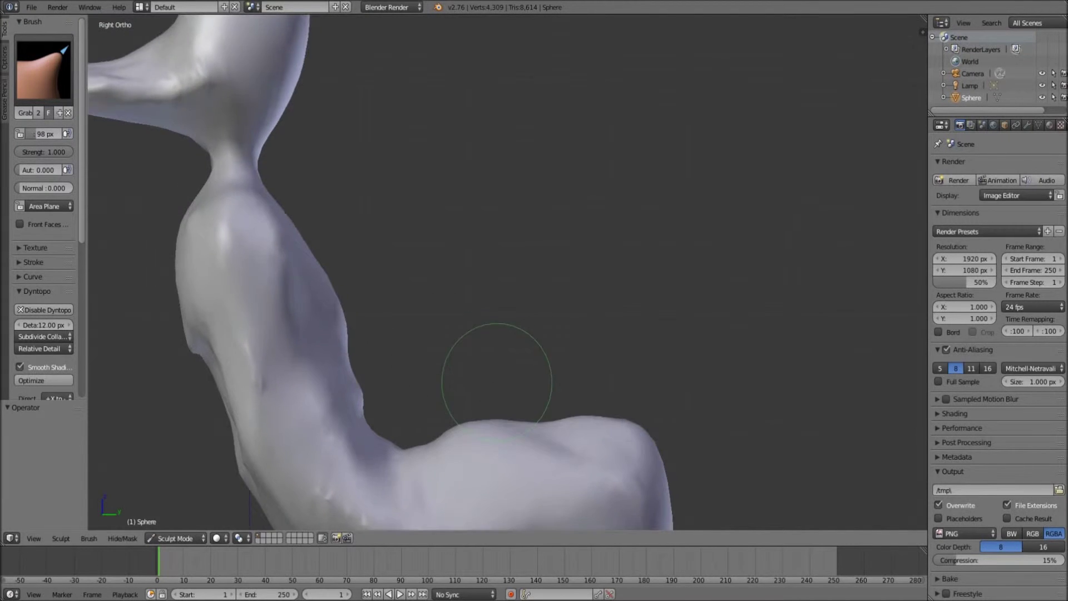
middle_click_drag(465, 382, 334, 187, "shift")
scroll(466, 187, "up", 4)
mouse_move(451, 210)
left_mouse_down()
mouse_move(444, 130)
mouse_move(423, 106)
left_mouse_up()
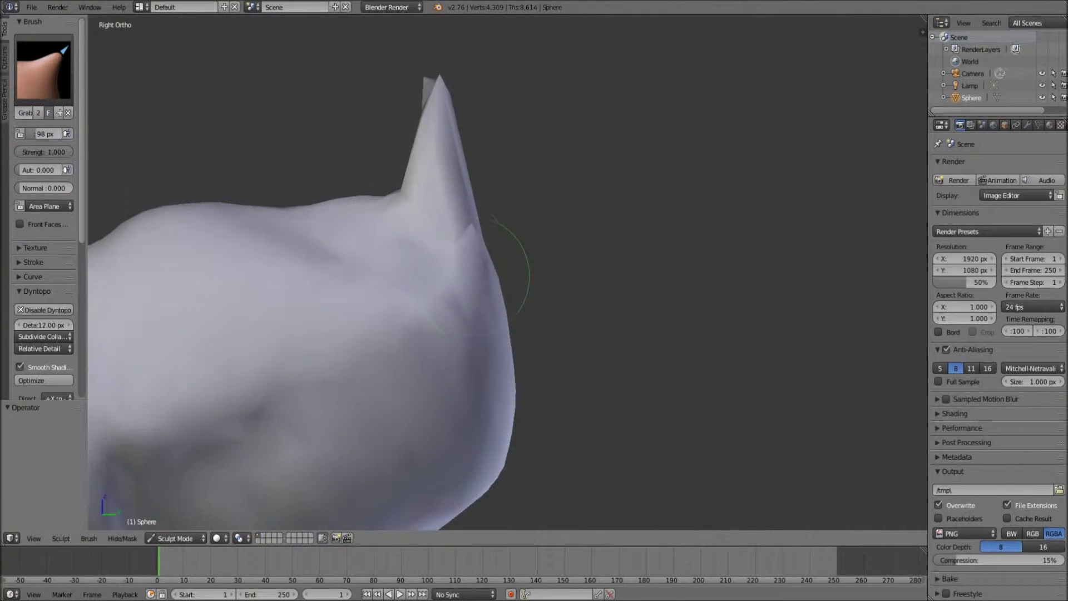
Soften the tail and its base with the Smooth brush at 98 px
middle_click_drag(457, 217, 497, 199)
mouse_move(559, 250)
middle_mouse_down()
mouse_move(501, 261)
mouse_move(333, 212)
middle_mouse_up()
left_click(43, 67)
left_click(310, 197)
mouse_move(468, 189)
left_mouse_down()
mouse_move(489, 210)
mouse_move(478, 234)
left_mouse_up()
Add volume to the tail tip with Clay strokes at 98 px
left_click(43, 67)
left_click(175, 139)
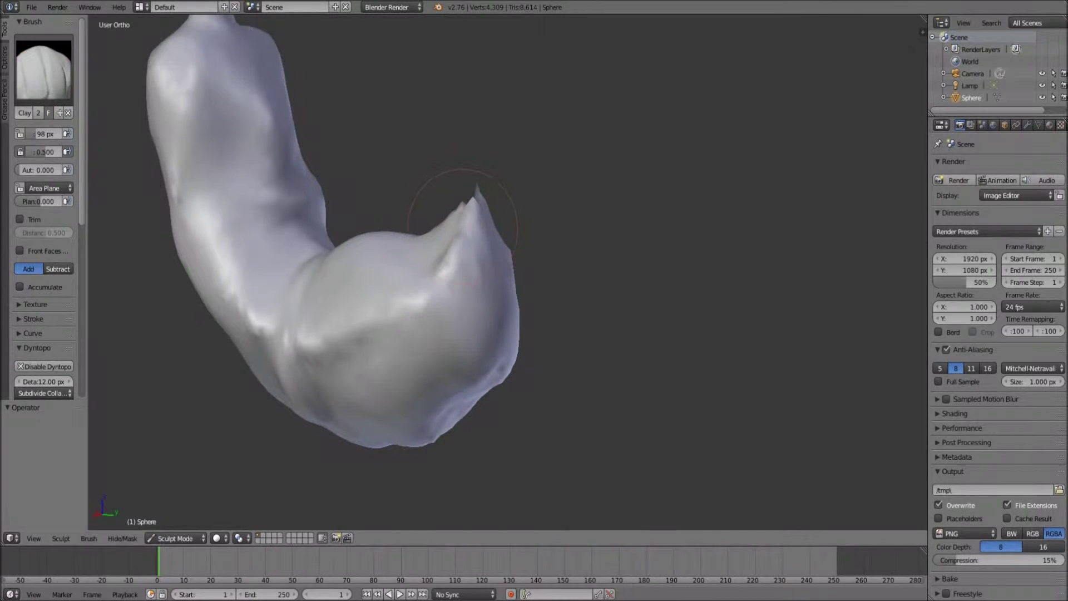
left_click_drag(488, 185, 492, 194)
mouse_move(493, 194)
middle_mouse_down()
mouse_move(619, 215)
mouse_move(659, 339)
middle_mouse_up()
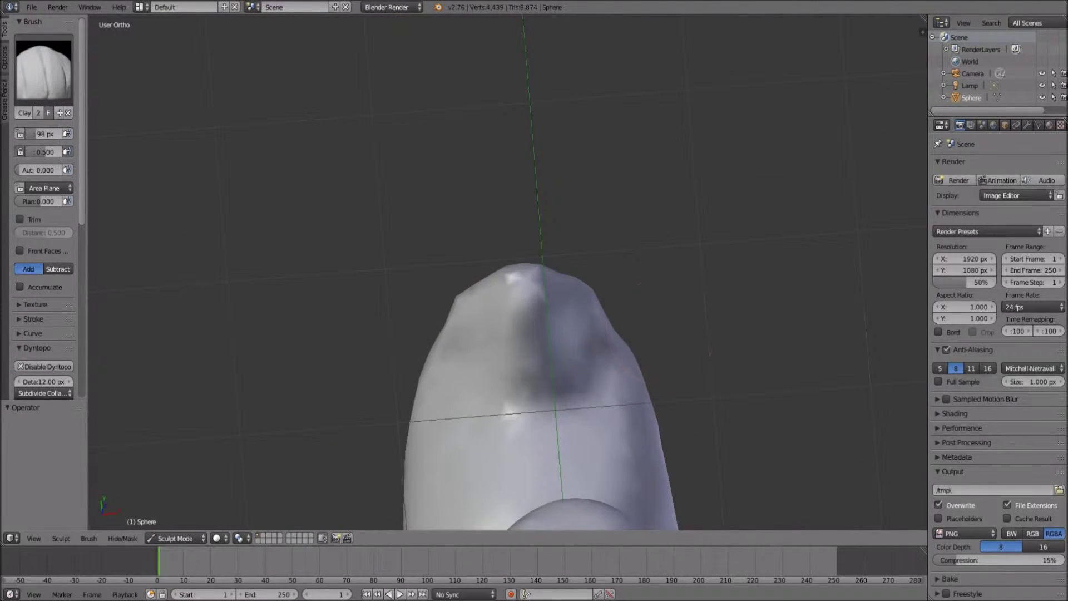
Smooth the back, the side of the body and the tail with the Smooth brush at 98 px
left_click(43, 66)
left_click(305, 139)
mouse_move(423, 239)
middle_mouse_down()
mouse_move(470, 210)
mouse_move(495, 227)
middle_mouse_up()
scroll(647, 253, "down", 5)
mouse_move(647, 253)
middle_mouse_down()
mouse_move(501, 234)
mouse_move(445, 212)
middle_mouse_up()
left_click(43, 67)
left_click(355, 200)
mouse_move(320, 206)
left_mouse_down()
mouse_move(314, 175)
mouse_move(351, 323)
mouse_move(476, 401)
left_mouse_up()
middle_click_drag(494, 373, 334, 356)
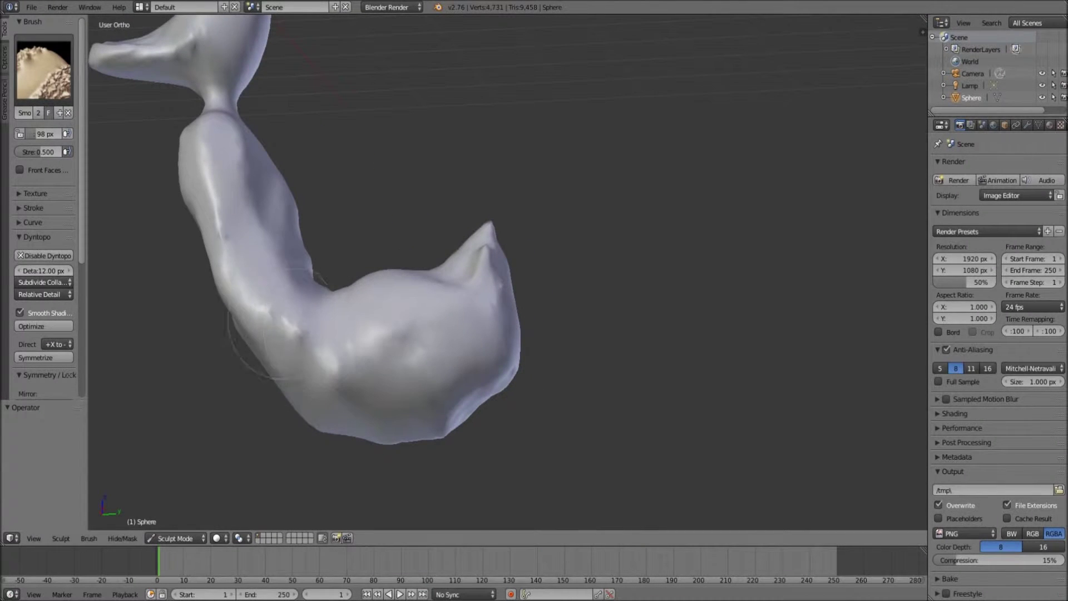
Pull both shoulders outward into short arm stubs in front view with the Grab brush at 98 px
mouse_move(358, 239)
middle_mouse_down()
mouse_move(365, 225)
mouse_move(378, 284)
mouse_move(512, 274)
middle_mouse_up()
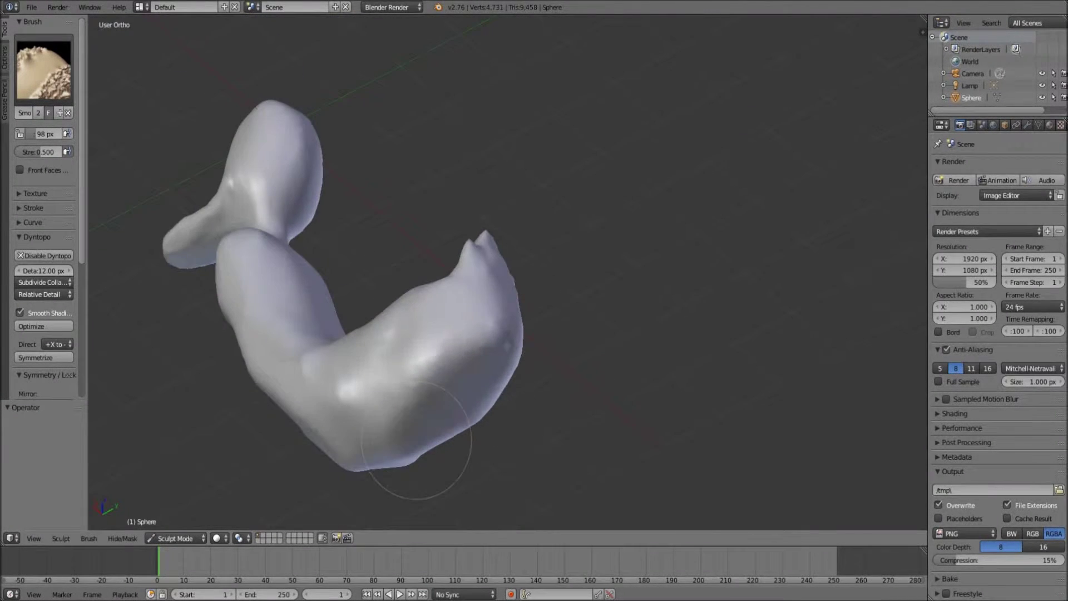
middle_click_drag(446, 453, 224, 396)
mouse_move(835, 253)
middle_mouse_down()
mouse_move(637, 353)
mouse_move(444, 239)
mouse_move(553, 295)
mouse_move(596, 241)
mouse_move(236, 97)
middle_mouse_up()
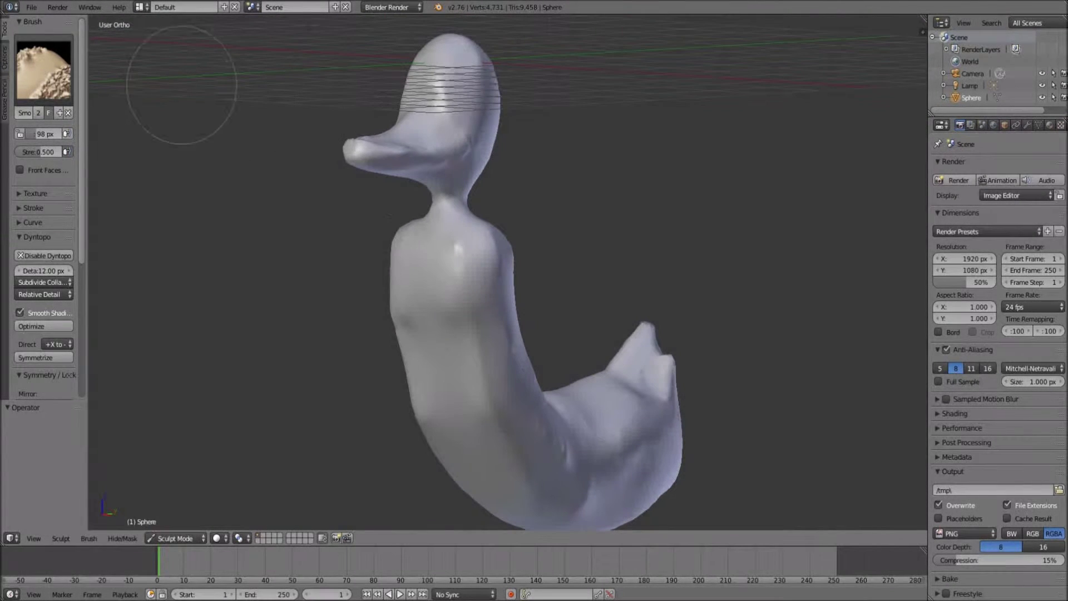
left_click(43, 69)
left_click(305, 150)
key("KP_1")
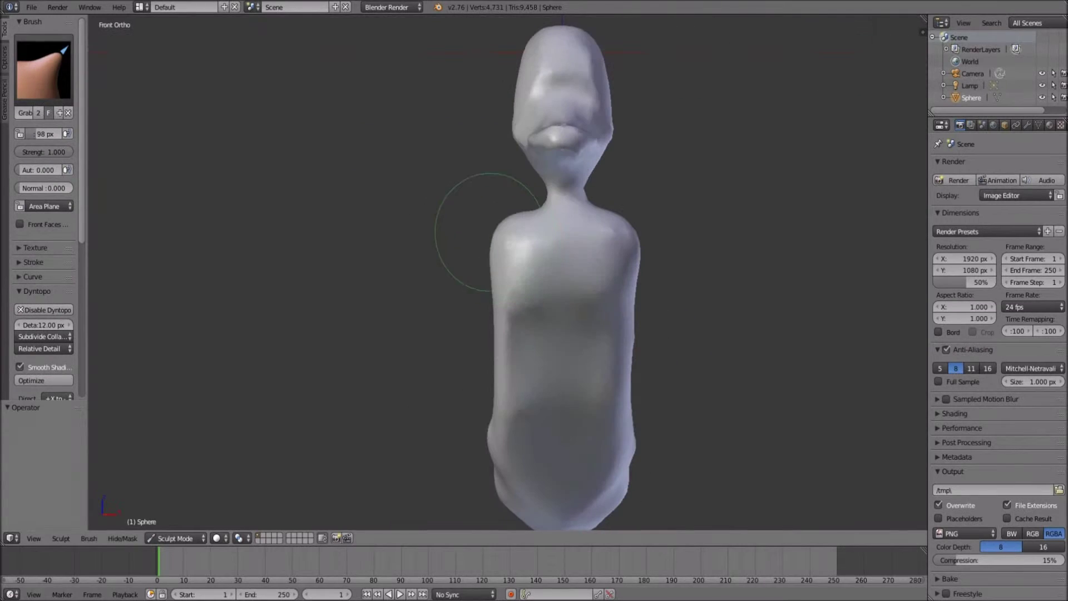
mouse_move(495, 235)
left_mouse_down()
mouse_move(477, 228)
mouse_move(453, 279)
mouse_move(468, 272)
left_mouse_up()
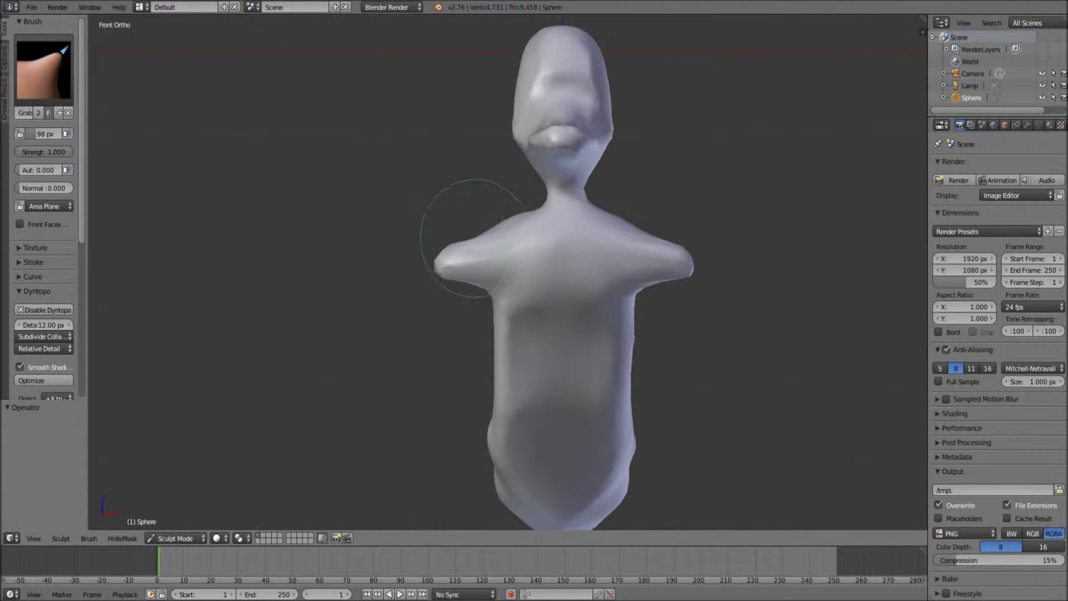
Thicken the arm stubs with Clay Strips strokes and switch to the Smooth brush to soften them
left_click(43, 69)
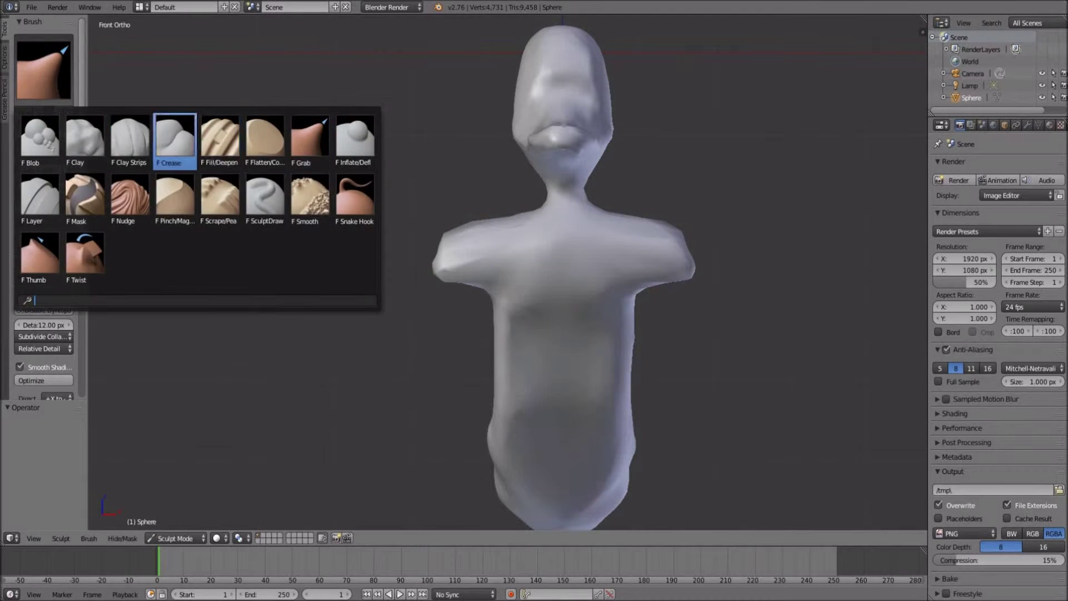
left_click(175, 137)
left_click_drag(393, 250, 418, 233)
left_click(44, 70)
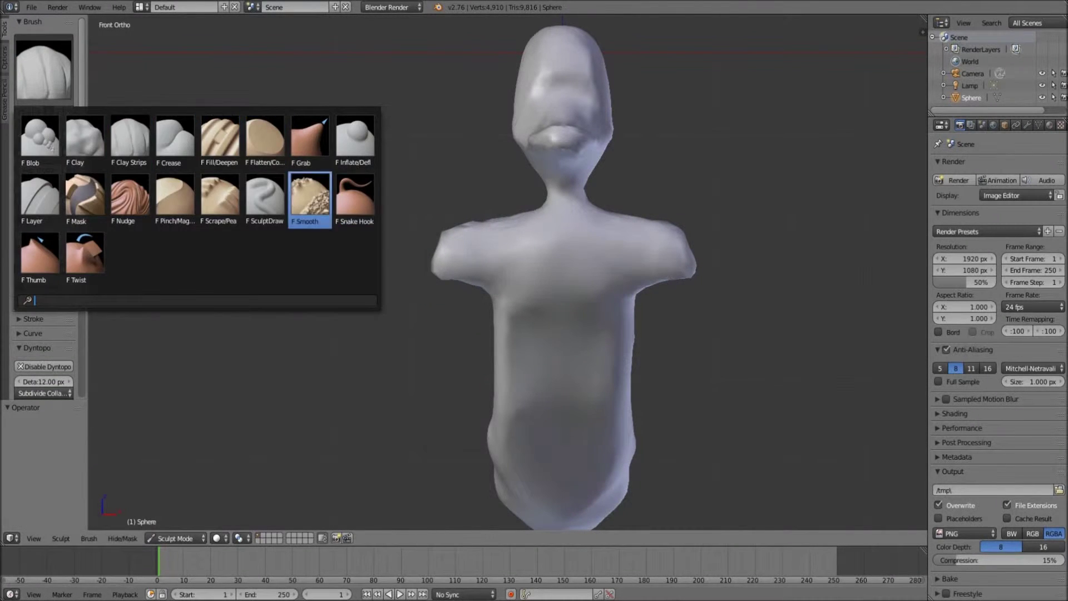
left_click(310, 197)
Draw the arm stubs down into long arms hanging beside the torso with the Grab brush
left_click(43, 69)
left_click(310, 139)
mouse_move(439, 275)
left_mouse_down()
mouse_move(391, 412)
mouse_move(418, 239)
mouse_move(405, 250)
mouse_move(459, 377)
left_mouse_up()
mouse_move(467, 227)
left_mouse_down()
mouse_move(516, 214)
mouse_move(440, 250)
mouse_move(444, 268)
mouse_move(487, 285)
left_mouse_up()
mouse_move(493, 298)
middle_mouse_down()
mouse_move(512, 258)
mouse_move(584, 228)
mouse_move(633, 270)
mouse_move(649, 245)
mouse_move(497, 278)
mouse_move(479, 312)
mouse_move(489, 289)
mouse_move(468, 342)
mouse_move(567, 456)
mouse_move(463, 211)
mouse_move(386, 301)
middle_mouse_up()
left_click_drag(383, 305, 411, 277)
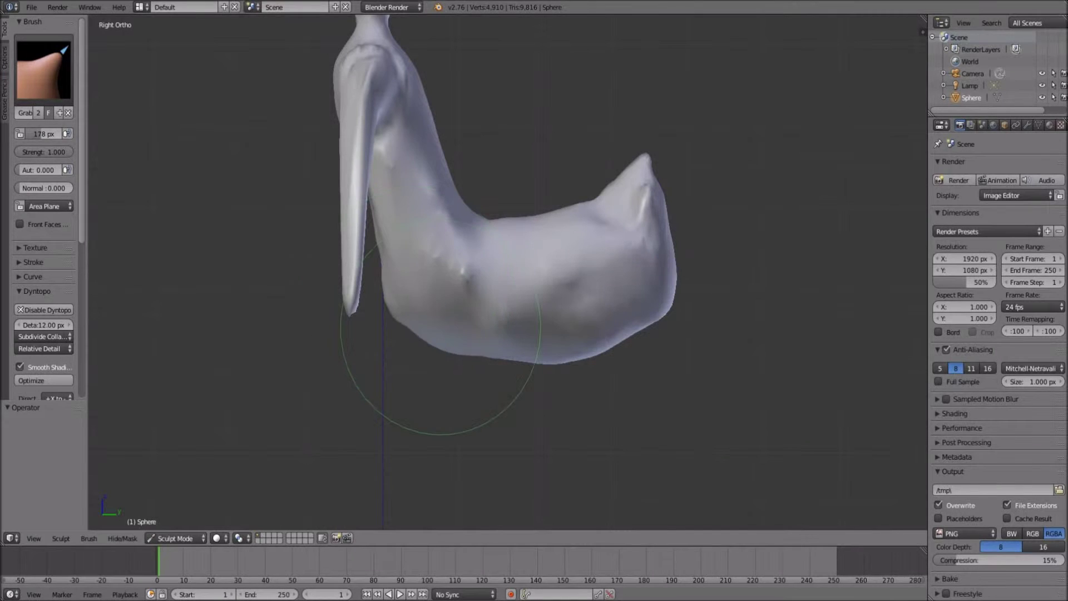
Lower the front of the belly and push the rear toward the torso with the Grab brush, enlarging it to 249 px
left_click_drag(388, 267, 387, 256)
left_click_drag(444, 351, 462, 375)
left_click_drag(44, 133, 62, 133)
scroll(612, 262, "down", 2)
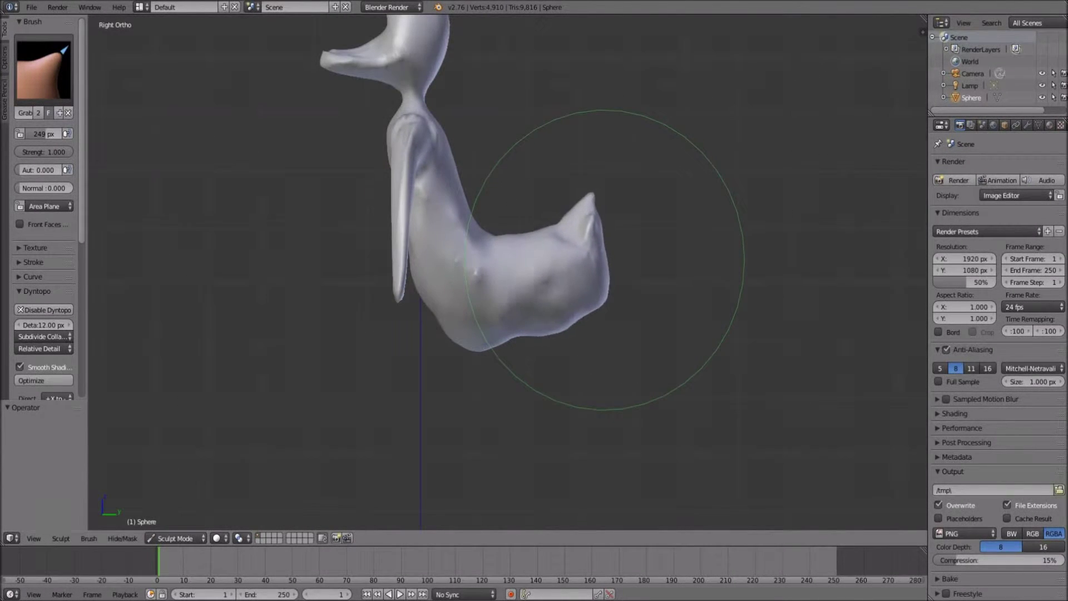
left_click_drag(523, 272, 507, 274)
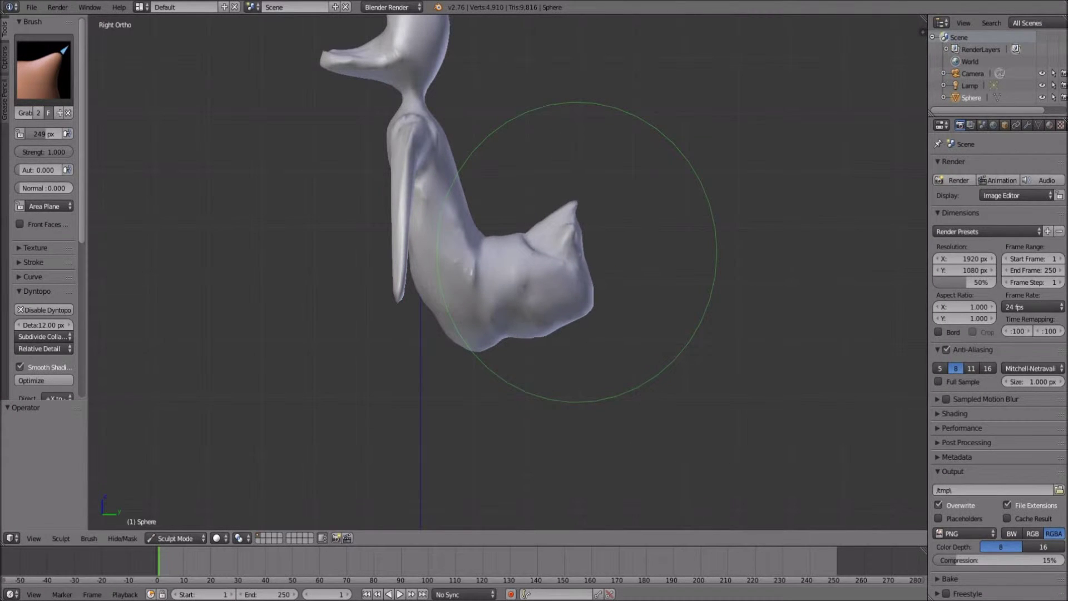
Smooth the side and underside of the lower body with the Smooth brush at 249 px
left_click(44, 67)
left_click(306, 210)
middle_click_drag(382, 317, 443, 240)
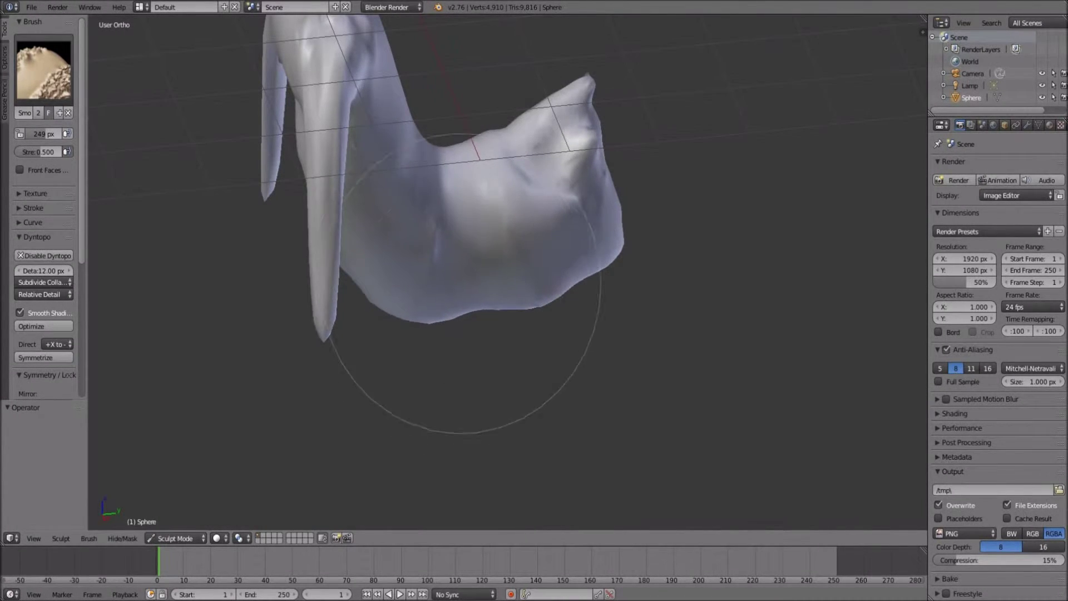
middle_click_drag(441, 429, 489, 310)
mouse_move(661, 465)
middle_mouse_down()
mouse_move(572, 501)
mouse_move(624, 460)
middle_mouse_up()
Compress the rear and tail closer to the torso in side view with the Grab brush at 249 px
left_click(43, 69)
left_click(305, 124)
key("KP_1")
key("KP_3")
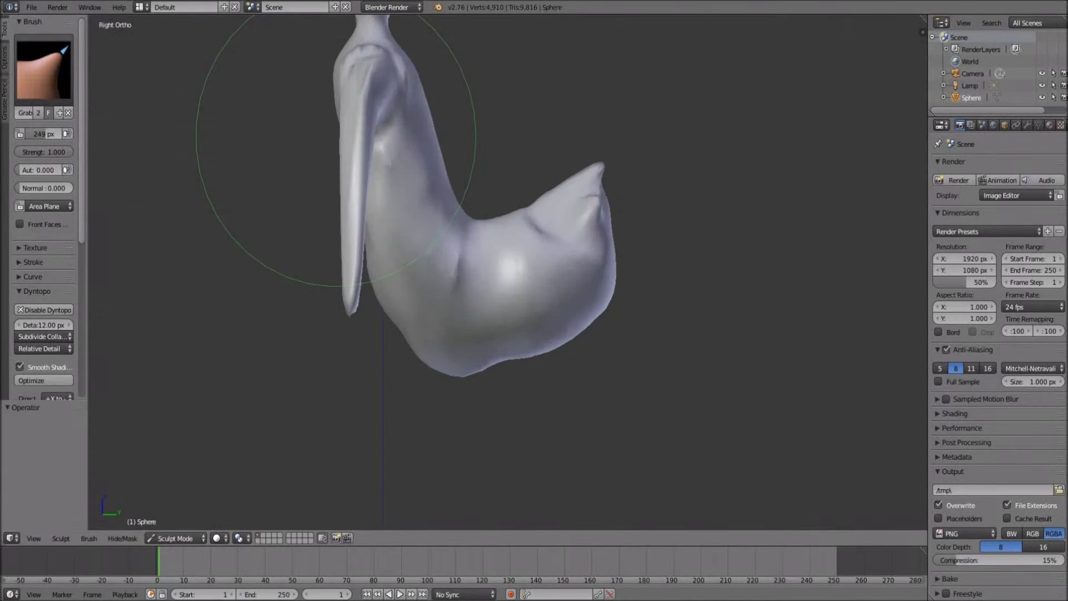
mouse_move(623, 260)
left_mouse_down()
mouse_move(595, 290)
mouse_move(565, 275)
mouse_move(530, 339)
mouse_move(445, 423)
mouse_move(450, 370)
mouse_move(457, 379)
left_mouse_up()
left_click_drag(560, 167, 548, 179)
Smooth out the compressed rear, tail and belly with the Smooth brush
left_click(44, 69)
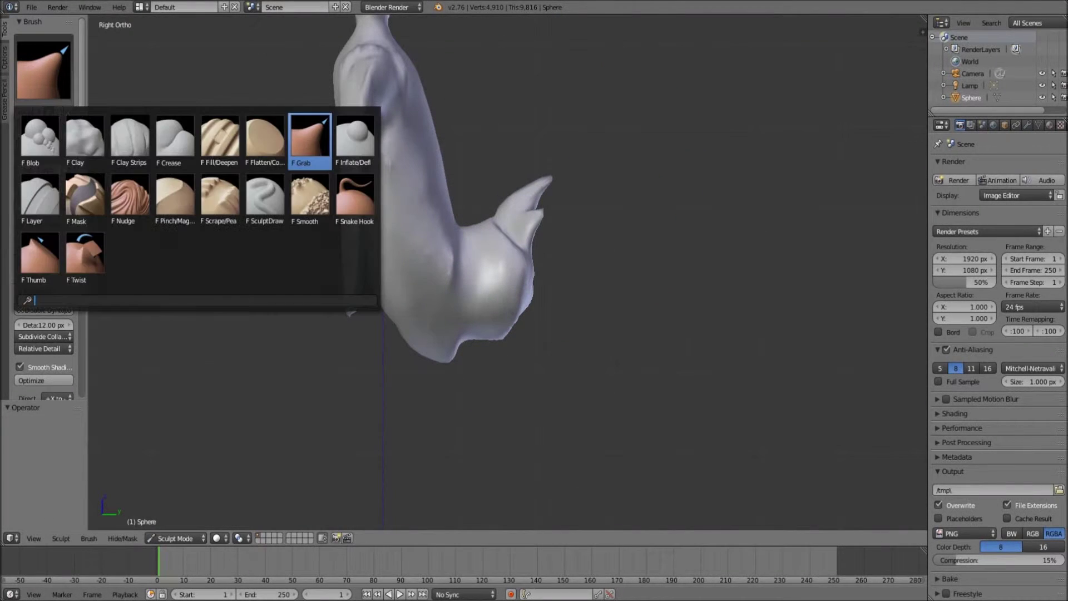
left_click(309, 200)
mouse_move(495, 205)
left_mouse_down()
mouse_move(515, 232)
mouse_move(518, 315)
mouse_move(465, 386)
left_mouse_up()
middle_click_drag(465, 386, 508, 239)
mouse_move(458, 388)
middle_mouse_down()
mouse_move(489, 418)
mouse_move(351, 92)
middle_mouse_up()
Build up and round the belly and rear with Clay Strips strokes at 71 px
left_click(43, 70)
left_click(130, 146)
mouse_move(357, 334)
left_mouse_down()
mouse_move(356, 106)
mouse_move(367, 183)
mouse_move(340, 194)
left_mouse_up()
mouse_move(340, 195)
middle_mouse_down()
mouse_move(501, 325)
mouse_move(531, 259)
mouse_move(590, 264)
middle_mouse_up()
mouse_move(707, 320)
middle_mouse_down()
mouse_move(565, 231)
mouse_move(423, 229)
middle_mouse_up()
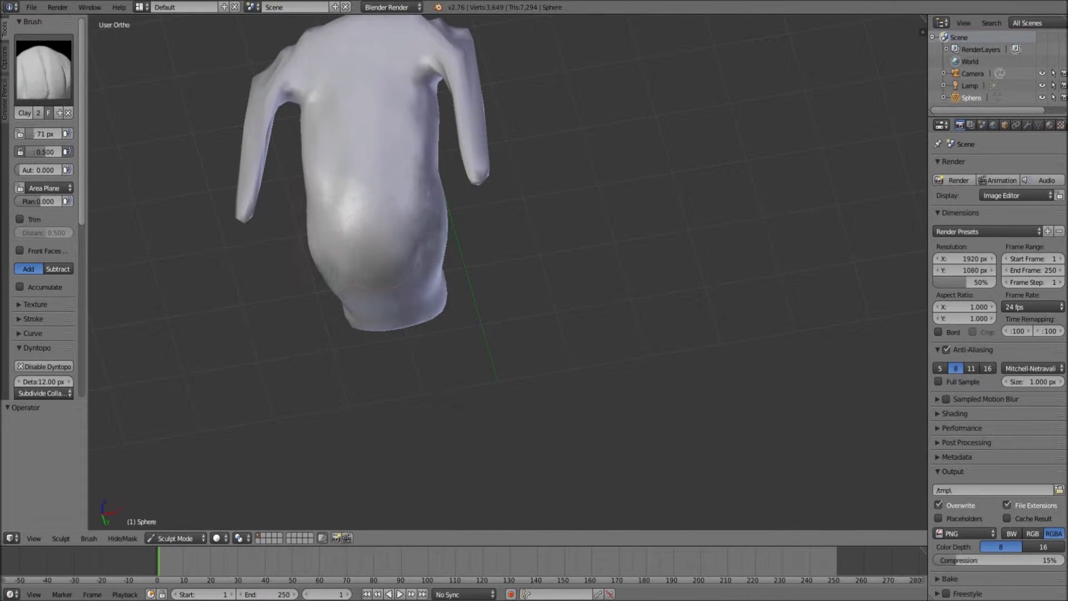
mouse_move(571, 381)
middle_mouse_down()
mouse_move(365, 405)
mouse_move(490, 312)
mouse_move(661, 299)
middle_mouse_up()
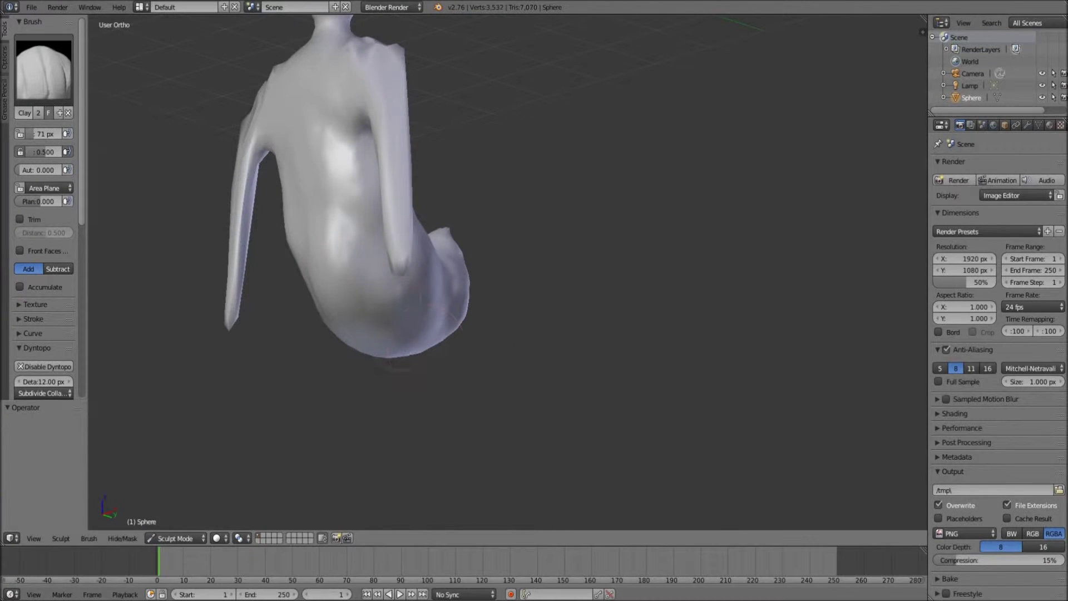
middle_click_drag(454, 284, 590, 206)
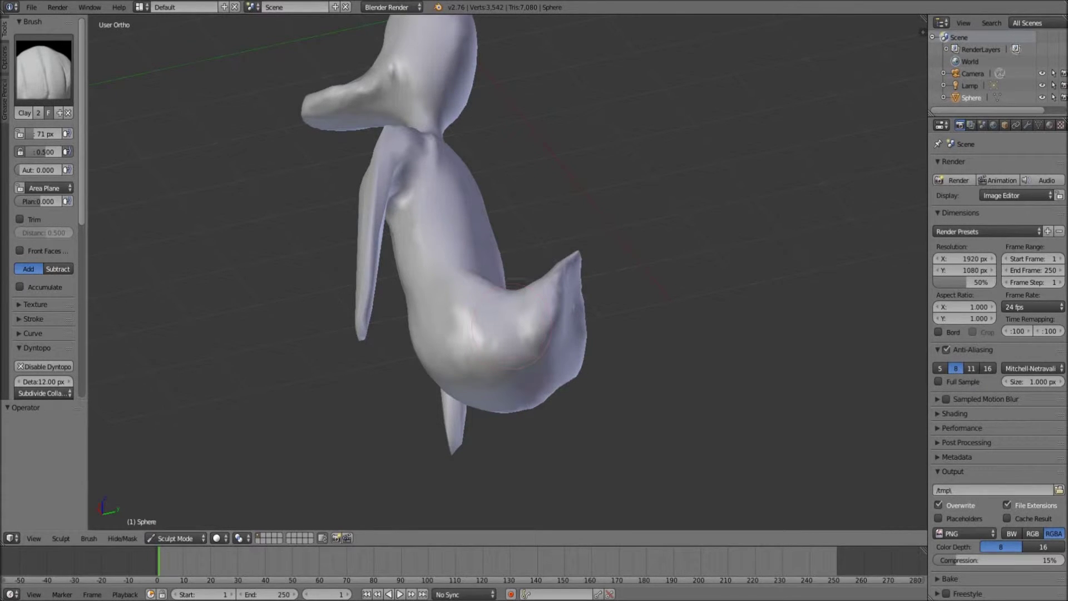
Rework the upper back, shoulders and head with Clay Strips strokes at 71 px
middle_click_drag(509, 327, 532, 390)
middle_click_drag(389, 184, 415, 136)
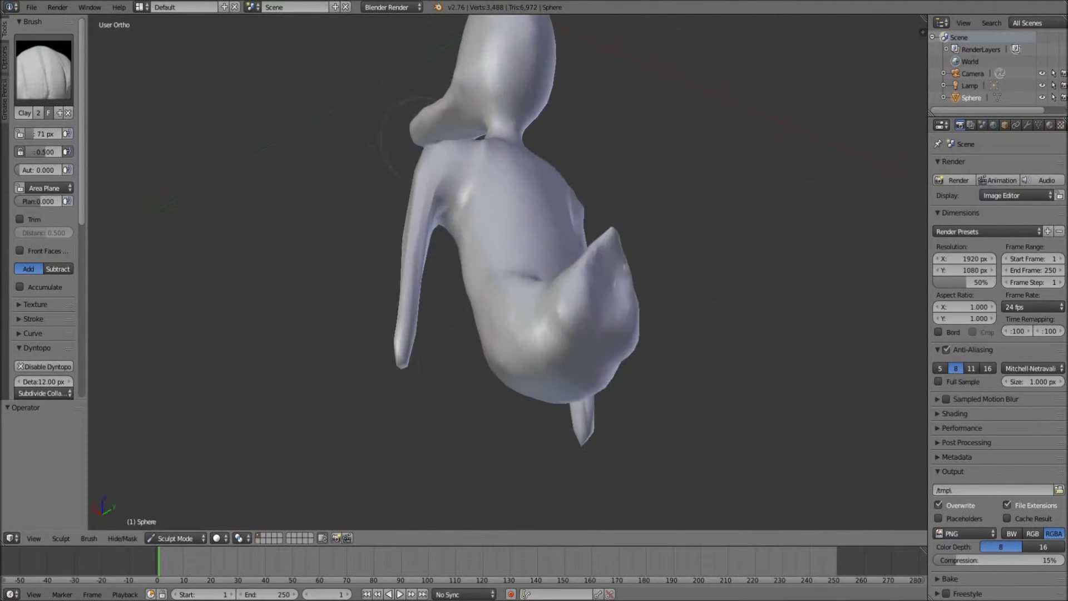
left_click_drag(537, 195, 528, 256)
mouse_move(523, 178)
middle_mouse_down()
mouse_move(609, 226)
mouse_move(477, 310)
mouse_move(537, 318)
middle_mouse_up()
scroll(387, 196, "down", 3)
middle_click_drag(387, 196, 453, 394)
scroll(325, 245, "up", 5)
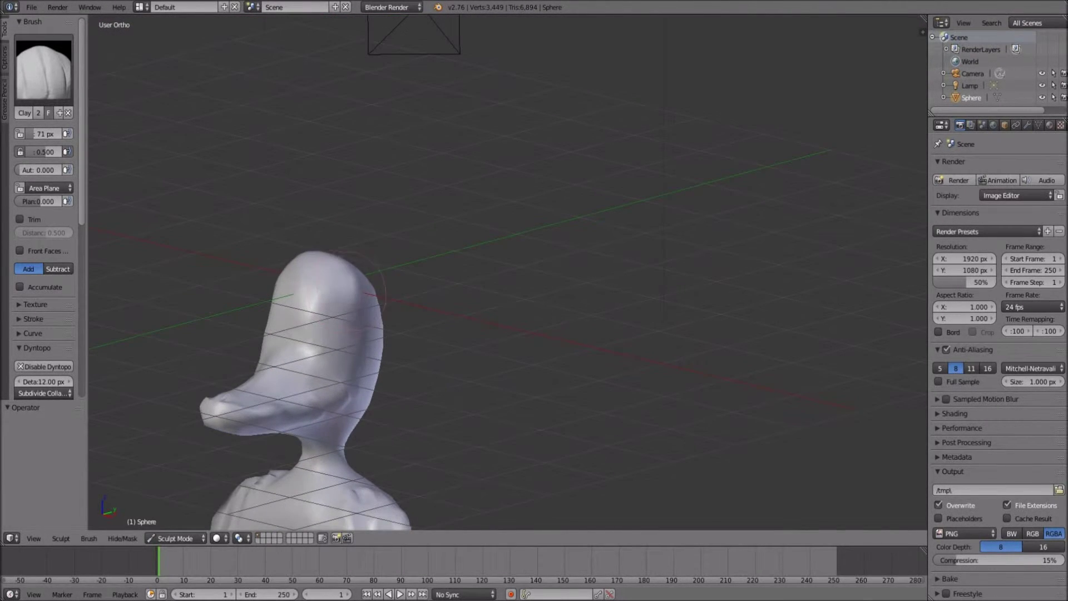
mouse_move(384, 281)
middle_mouse_down()
mouse_move(356, 212)
mouse_move(442, 279)
mouse_move(471, 376)
mouse_move(504, 253)
mouse_move(334, 212)
middle_mouse_up()
Pull a pair of legs down from the underside of the body with the Grab brush at 71 px
left_click(43, 67)
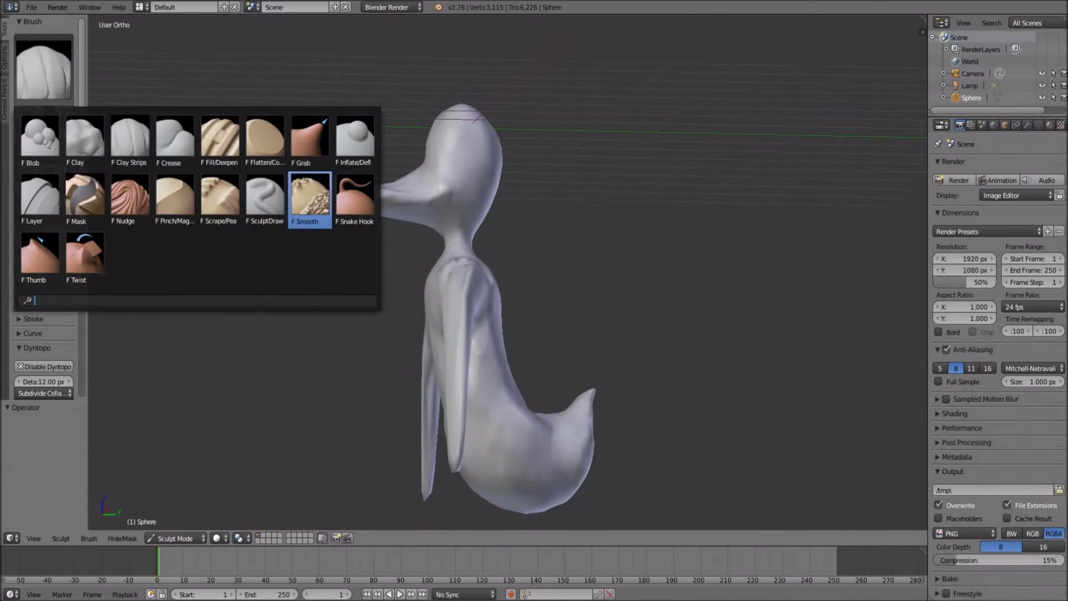
left_click(312, 144)
mouse_move(326, 152)
middle_mouse_down()
mouse_move(470, 424)
mouse_move(446, 293)
mouse_move(489, 317)
mouse_move(382, 239)
middle_mouse_up()
key("KP_1")
scroll(480, 402, "up", 4)
mouse_move(382, 239)
left_mouse_down()
mouse_move(374, 245)
mouse_move(448, 477)
left_mouse_up()
mouse_move(449, 477)
middle_mouse_down()
mouse_move(549, 370)
mouse_move(501, 322)
mouse_move(520, 334)
mouse_move(568, 322)
middle_mouse_up()
scroll(501, 322, "down", 3)
key("KP_1")
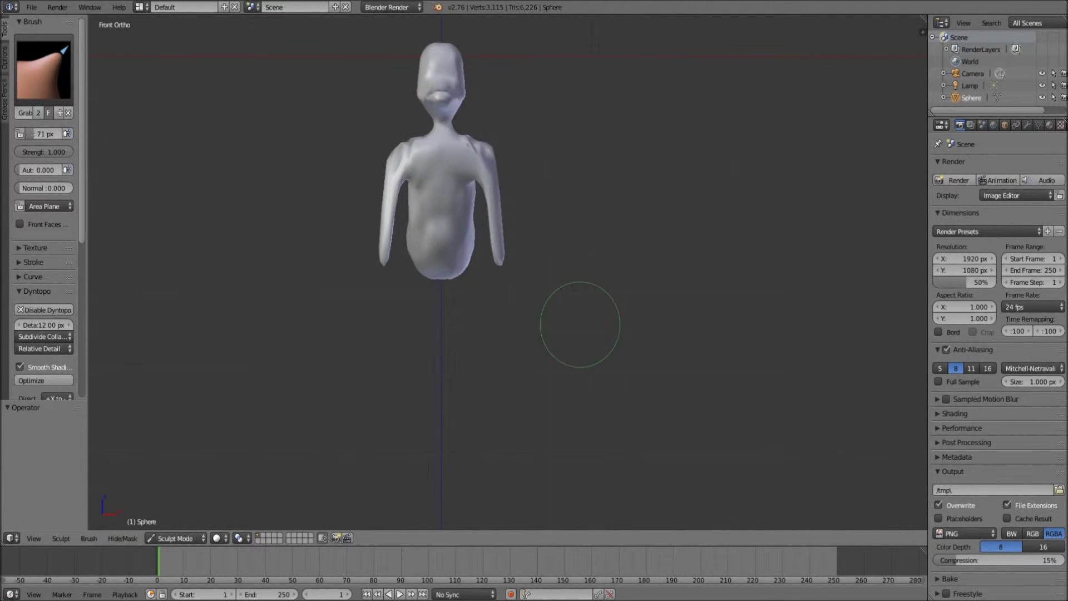
scroll(465, 305, "up", 4)
mouse_move(465, 306)
middle_mouse_down()
mouse_move(448, 251)
mouse_move(442, 258)
middle_mouse_up()
mouse_move(441, 257)
left_mouse_down()
mouse_move(448, 326)
mouse_move(489, 441)
left_mouse_up()
mouse_move(489, 441)
middle_mouse_down()
mouse_move(501, 377)
mouse_move(566, 368)
middle_mouse_up()
middle_click_drag(609, 328, 513, 334)
Swing the legs forward so they hang nearly vertical with the Grab brush at 169 px
scroll(558, 353, "up", 4)
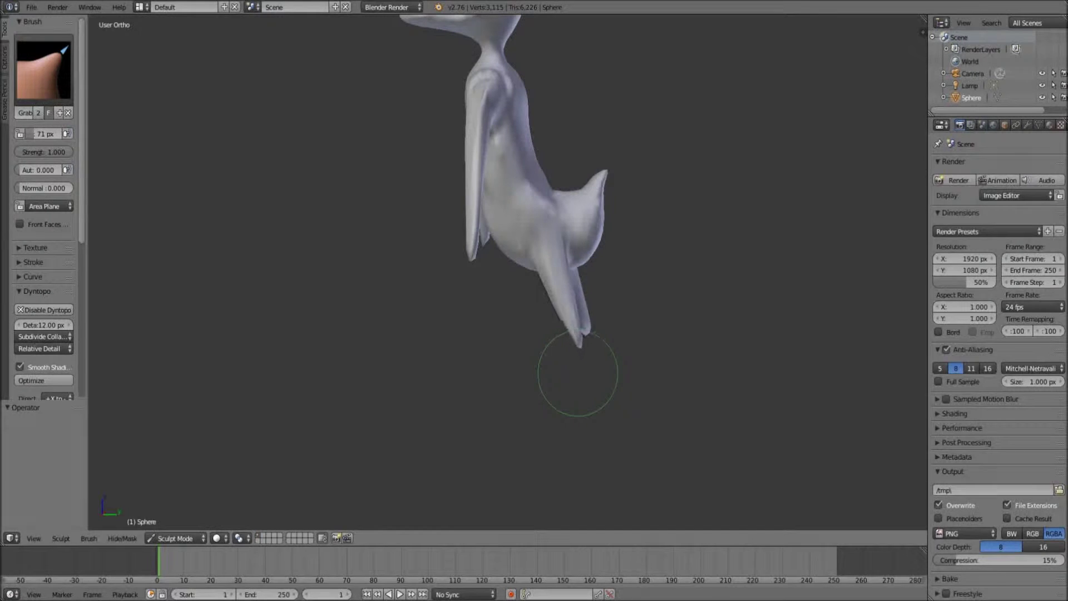
left_click_drag(576, 324, 577, 331)
left_click(43, 66)
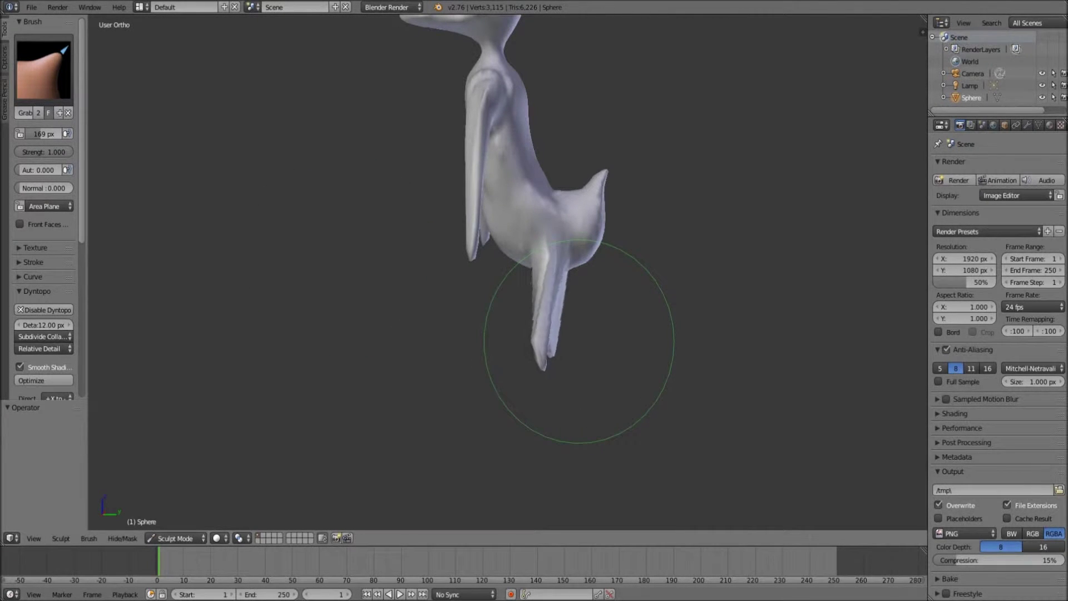
mouse_move(545, 366)
middle_mouse_down()
mouse_move(661, 346)
mouse_move(453, 357)
mouse_move(749, 386)
mouse_move(429, 313)
mouse_move(370, 313)
mouse_move(512, 352)
mouse_move(550, 450)
mouse_move(593, 250)
mouse_move(503, 254)
mouse_move(568, 258)
mouse_move(621, 281)
middle_mouse_up()
scroll(562, 385, "down", 2)
scroll(749, 385, "up", 3)
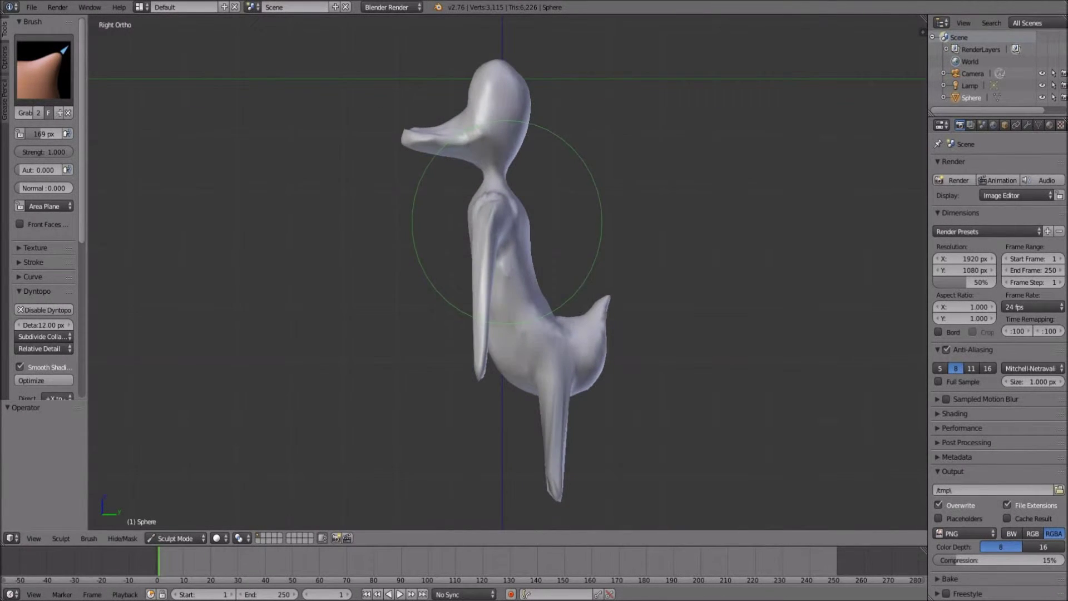
Try to shift the head, neck and upper torso backward in side view with the Grab brush at 392 px
key("KP_3")
scroll(451, 315, "up", 2)
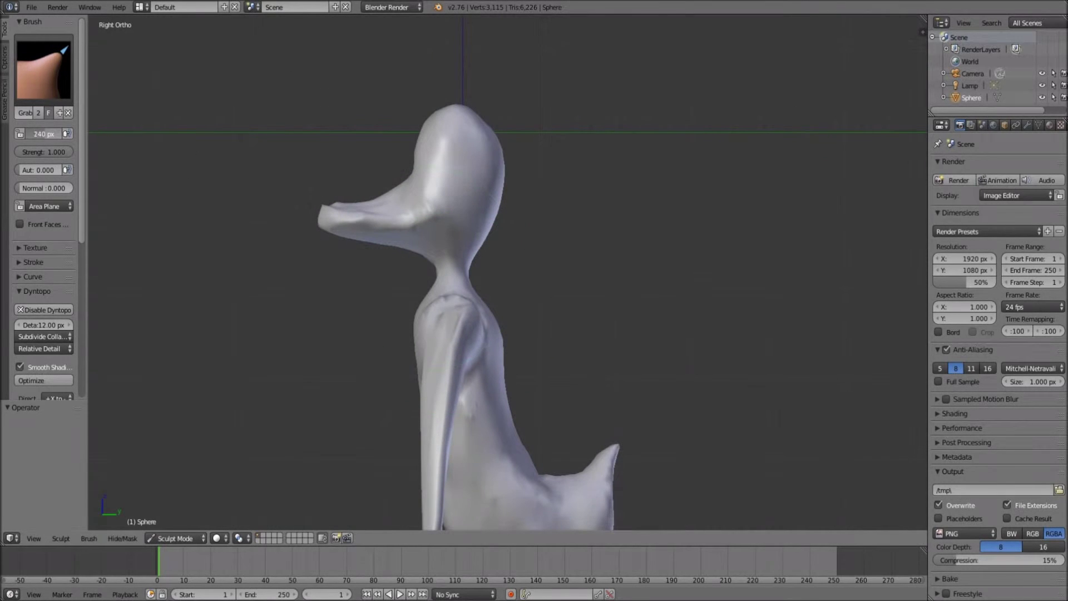
left_click_drag(450, 351, 467, 314)
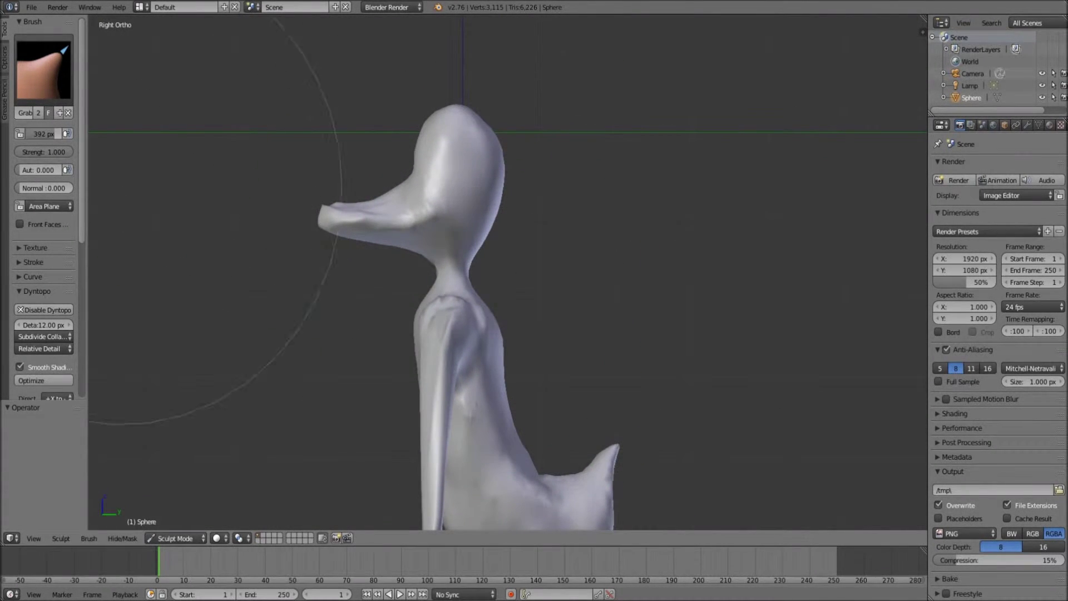
mouse_move(432, 298)
left_mouse_down()
mouse_move(441, 253)
mouse_move(448, 268)
left_mouse_up()
left_click_drag(343, 232, 332, 232)
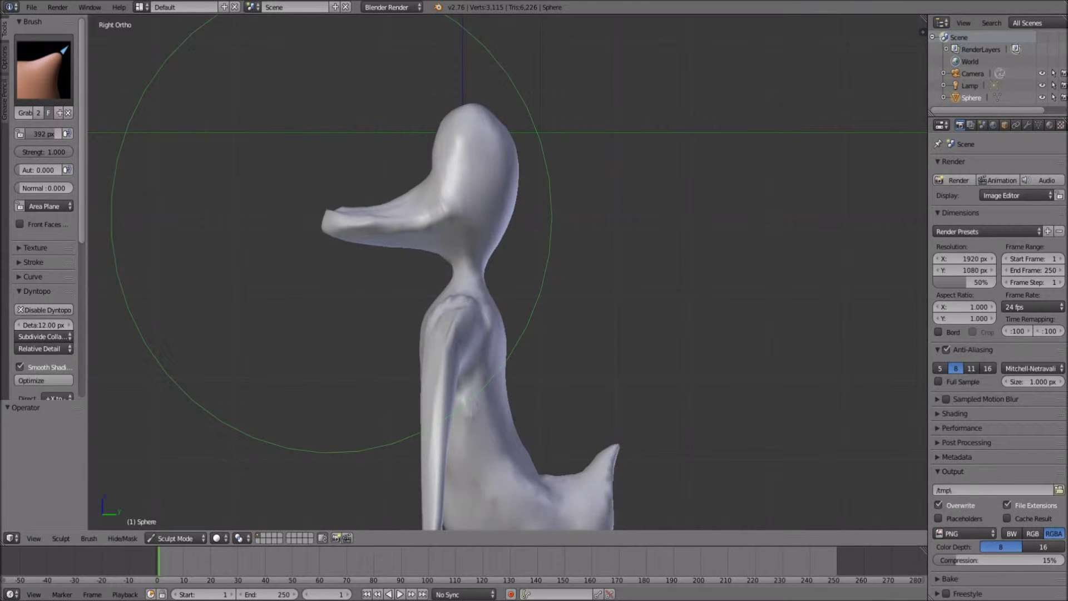
mouse_move(497, 327)
left_mouse_down()
mouse_move(505, 307)
mouse_move(518, 312)
left_mouse_up()
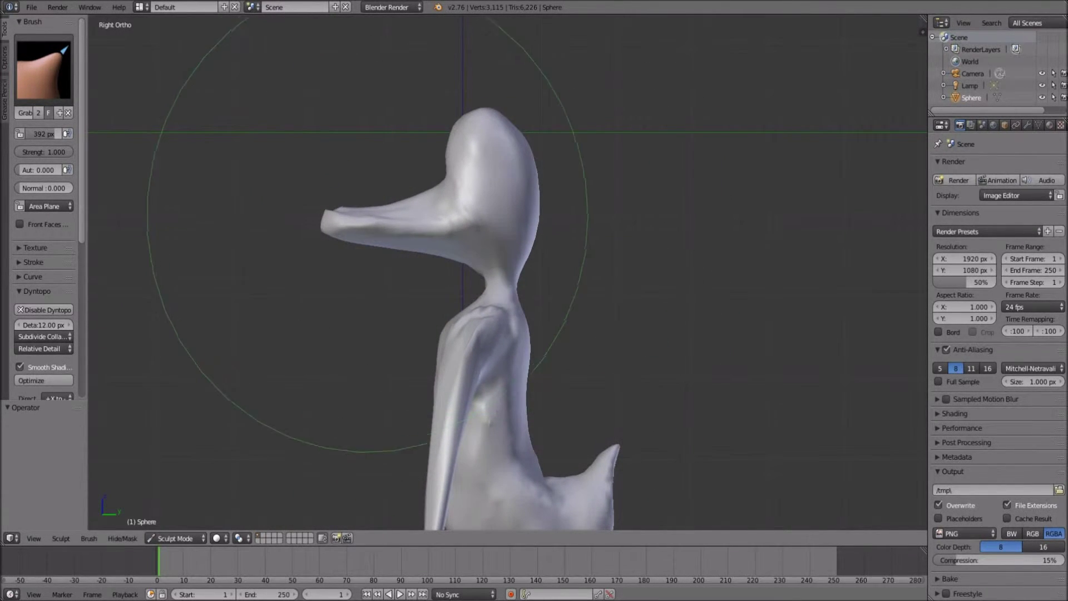
left_click_drag(476, 114, 493, 129)
scroll(492, 134, "down", 3)
mouse_move(543, 406)
left_mouse_down()
mouse_move(555, 364)
mouse_move(546, 350)
left_mouse_up()
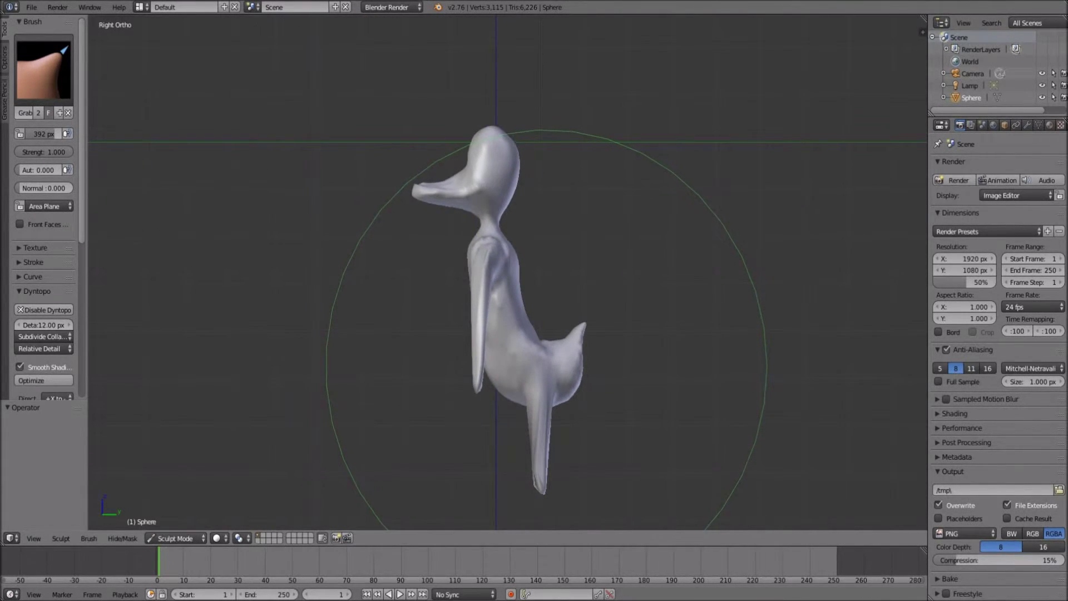
Curve the small of the back inward and bring the chest slightly forward with the Grab brush at 143 px
scroll(437, 295, "up", 2)
middle_click_drag(437, 301, 436, 296)
left_click_drag(435, 296, 443, 297)
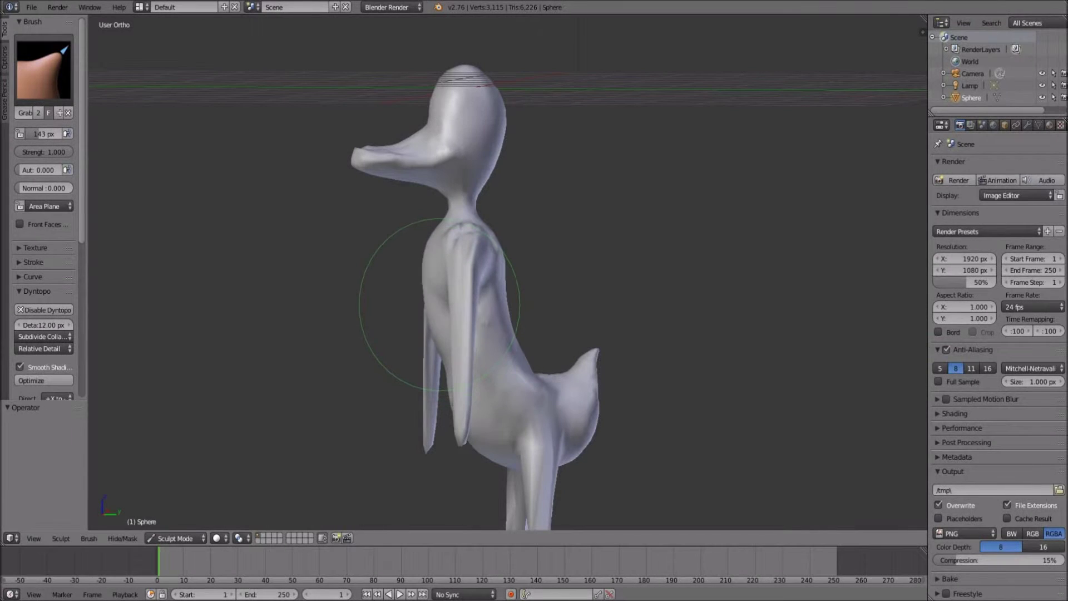
left_click_drag(439, 305, 447, 361)
middle_click_drag(446, 360, 538, 334, "alt")
mouse_move(538, 323)
left_mouse_down()
mouse_move(496, 343)
mouse_move(510, 366)
left_mouse_up()
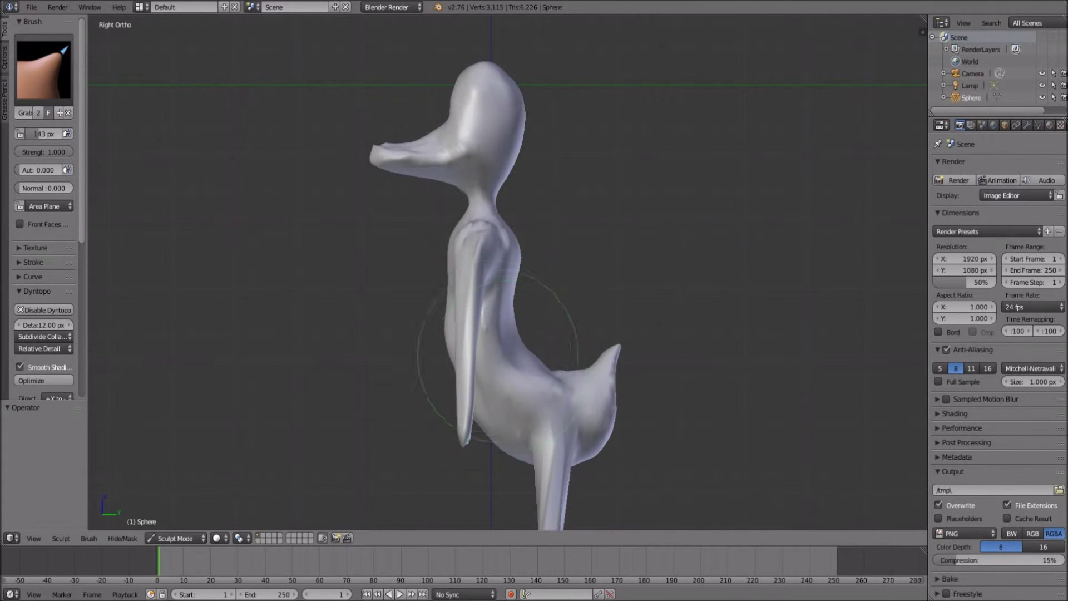
left_click_drag(461, 295, 436, 289)
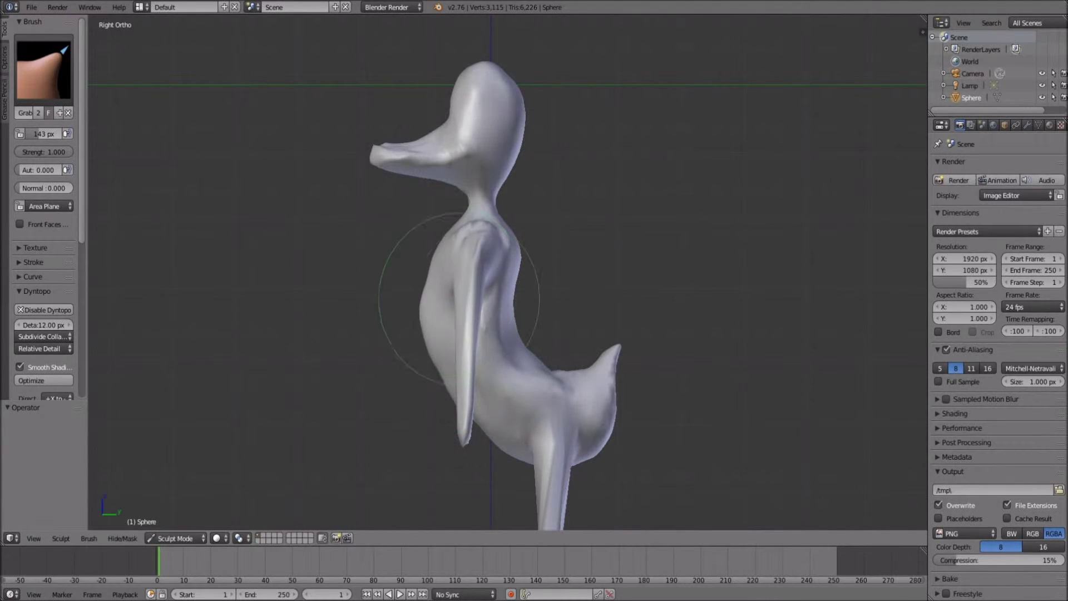
left_click_drag(523, 306, 506, 308)
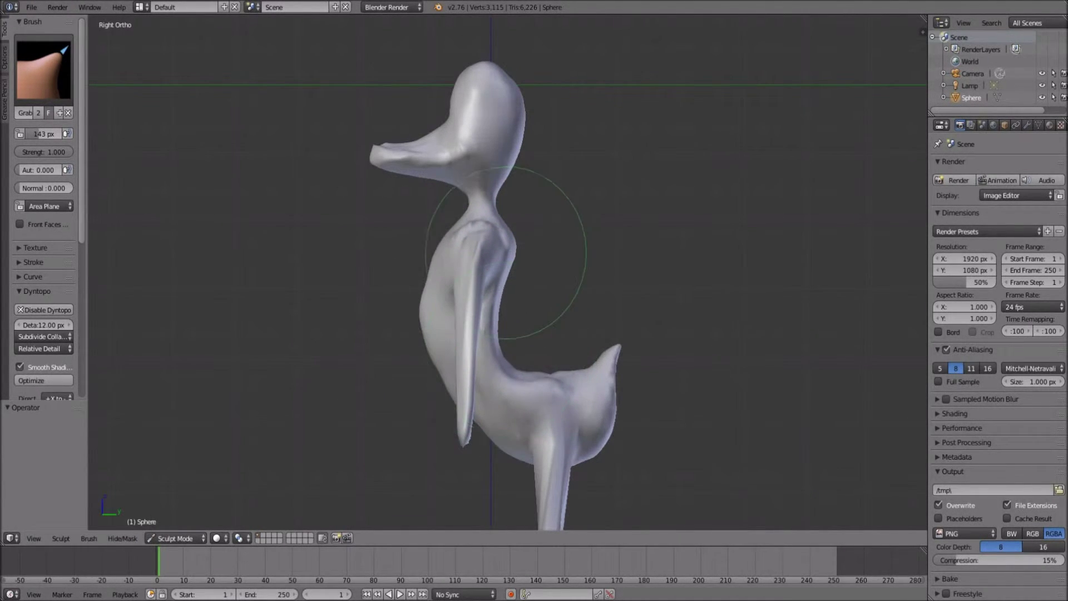
left_click_drag(441, 301, 457, 302)
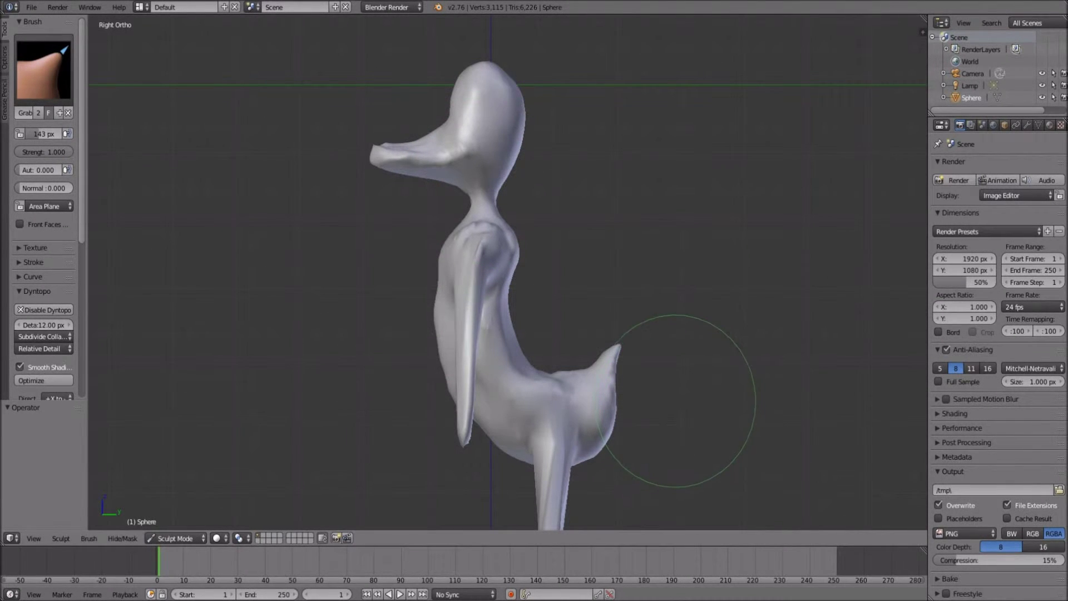
Smooth the shoulders and torso with the Smooth brush at 143 px
scroll(680, 407, "down", 3)
scroll(681, 403, "up", 3)
scroll(564, 333, "up", 3)
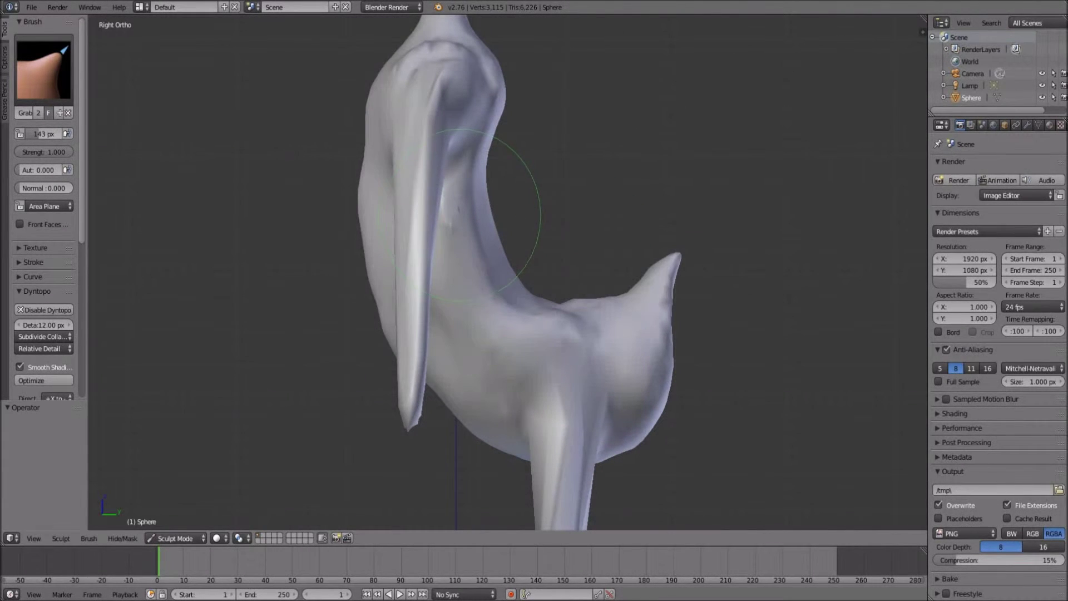
left_click(43, 67)
left_click(309, 192)
mouse_move(414, 249)
middle_mouse_down()
mouse_move(439, 61)
mouse_move(393, 178)
mouse_move(572, 214)
middle_mouse_up()
scroll(405, 84, "down", 4)
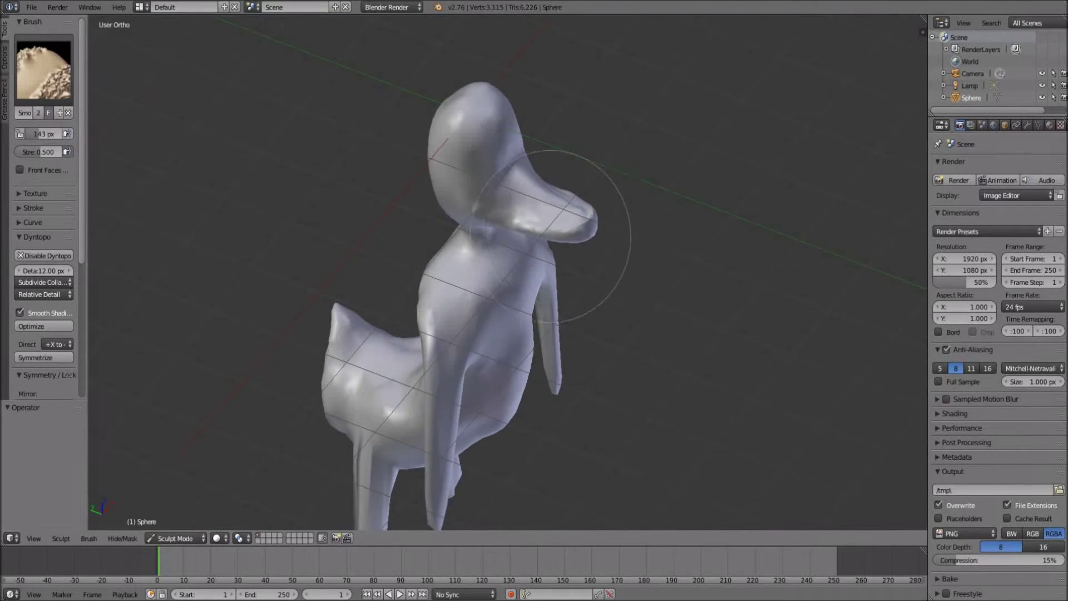
scroll(526, 245, "up", 5)
mouse_move(526, 244)
middle_mouse_down()
mouse_move(466, 262)
mouse_move(537, 392)
mouse_move(454, 239)
middle_mouse_up()
Build up the lower legs and add mesh detail to them with the Clay Strips brush at 143 px
left_click(43, 67)
left_click(130, 139)
mouse_move(362, 386)
left_mouse_down()
mouse_move(286, 465)
mouse_move(338, 289)
mouse_move(358, 423)
mouse_move(350, 384)
mouse_move(331, 440)
left_mouse_up()
mouse_move(331, 439)
middle_mouse_down()
mouse_move(346, 406)
mouse_move(310, 429)
middle_mouse_up()
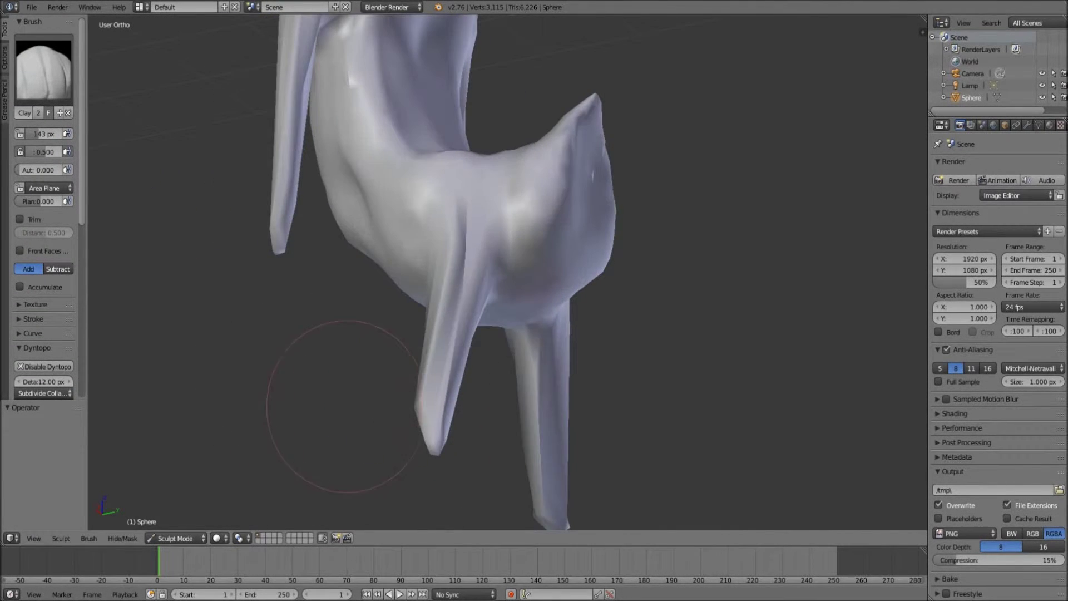
Pull pointed feet forward and short heels backward from the leg ends in side view with the Grab brush at 45 px
left_click(44, 67)
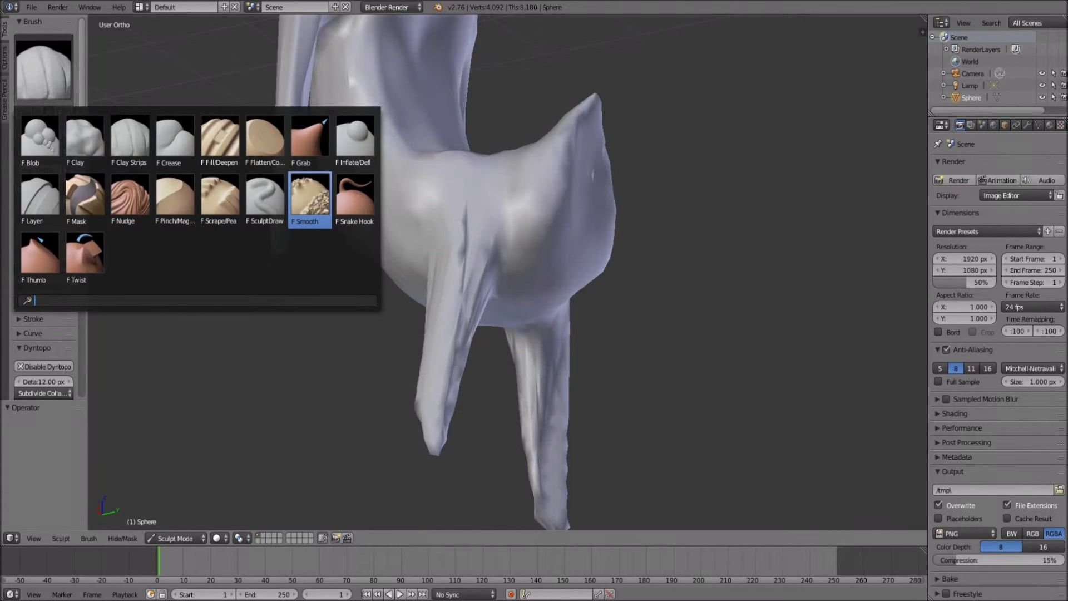
left_click(310, 210)
key("KP_3")
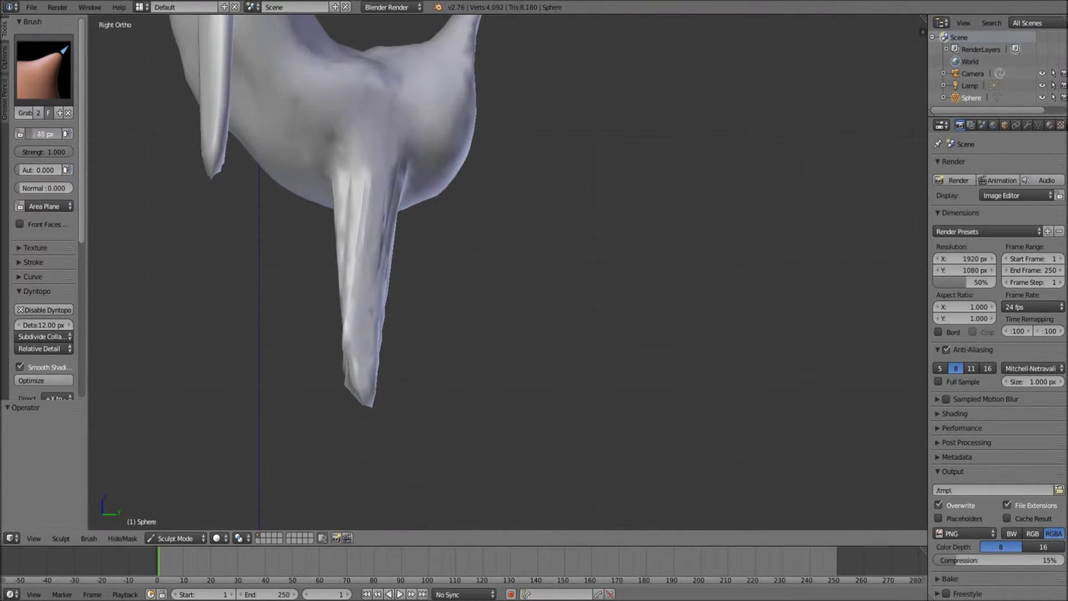
left_click_drag(361, 399, 265, 396)
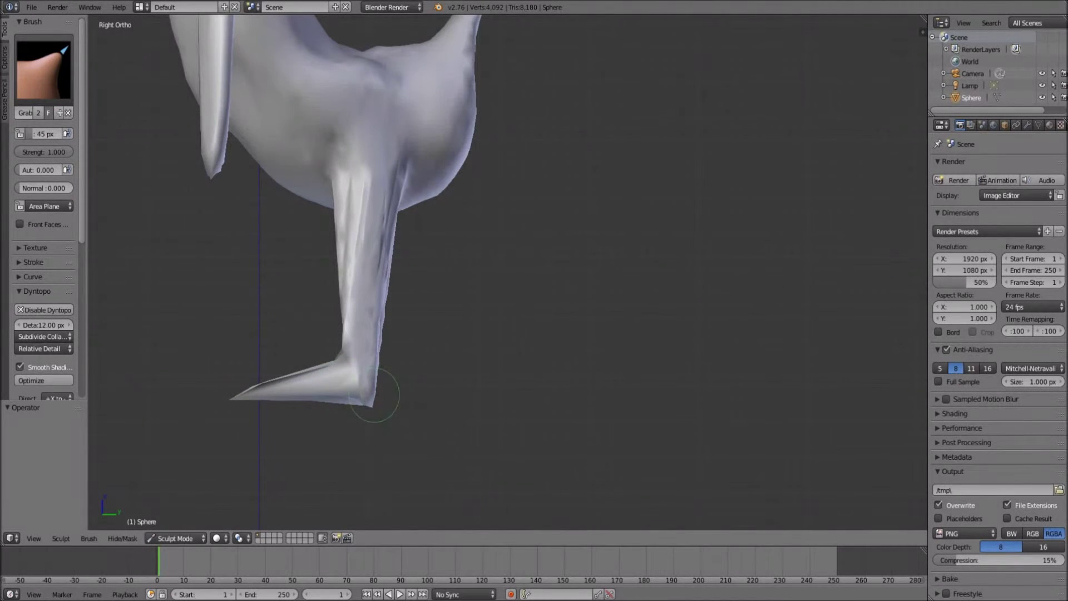
middle_click_drag(427, 395, 479, 436)
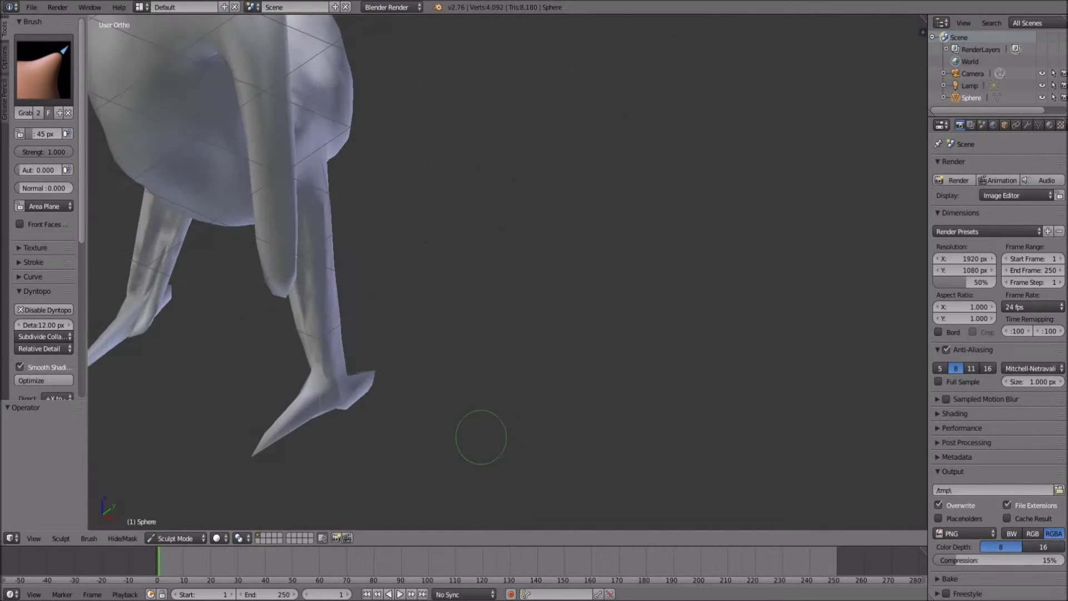
Widen the feet around the heels and ankles with the Grab brush at 45 px
middle_click_drag(344, 392, 485, 425)
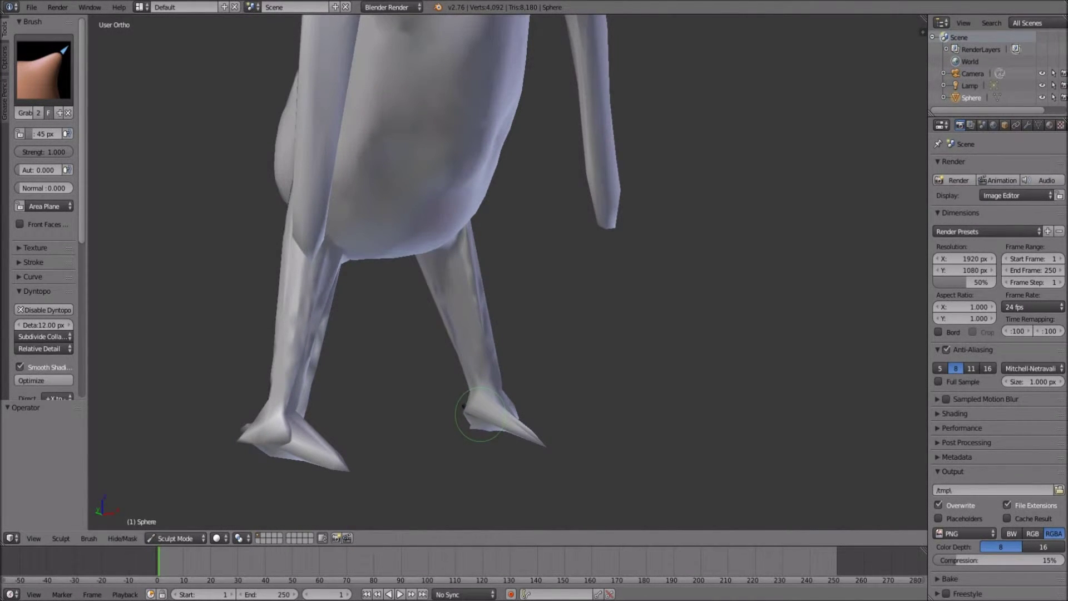
key("KP_1")
mouse_move(442, 416)
middle_mouse_down()
mouse_move(477, 352)
mouse_move(461, 317)
mouse_move(529, 375)
mouse_move(730, 362)
mouse_move(636, 334)
middle_mouse_up()
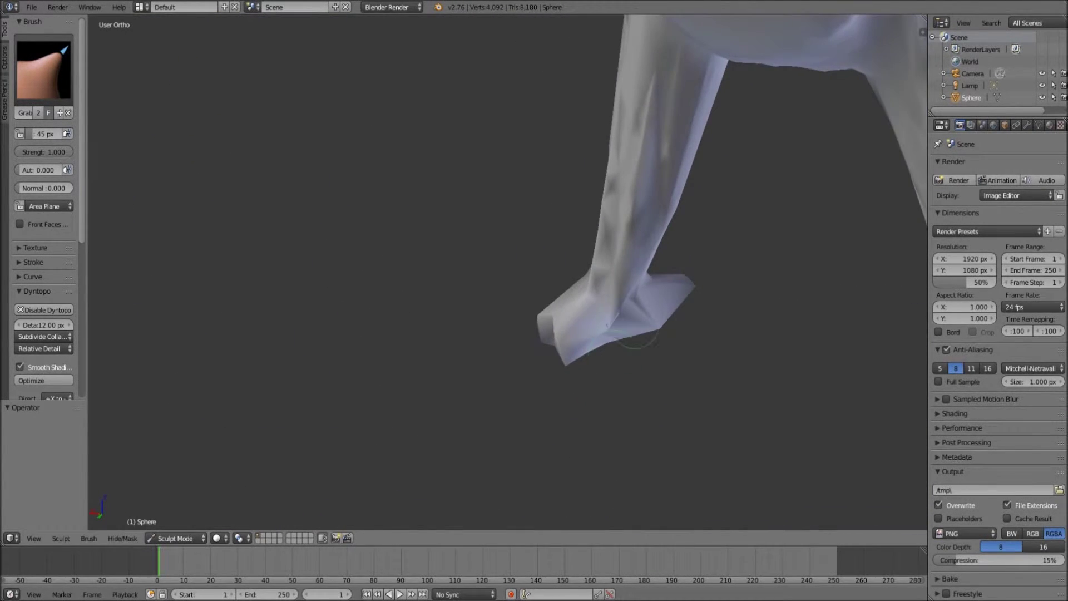
mouse_move(606, 345)
left_mouse_down()
mouse_move(629, 350)
mouse_move(562, 344)
left_mouse_up()
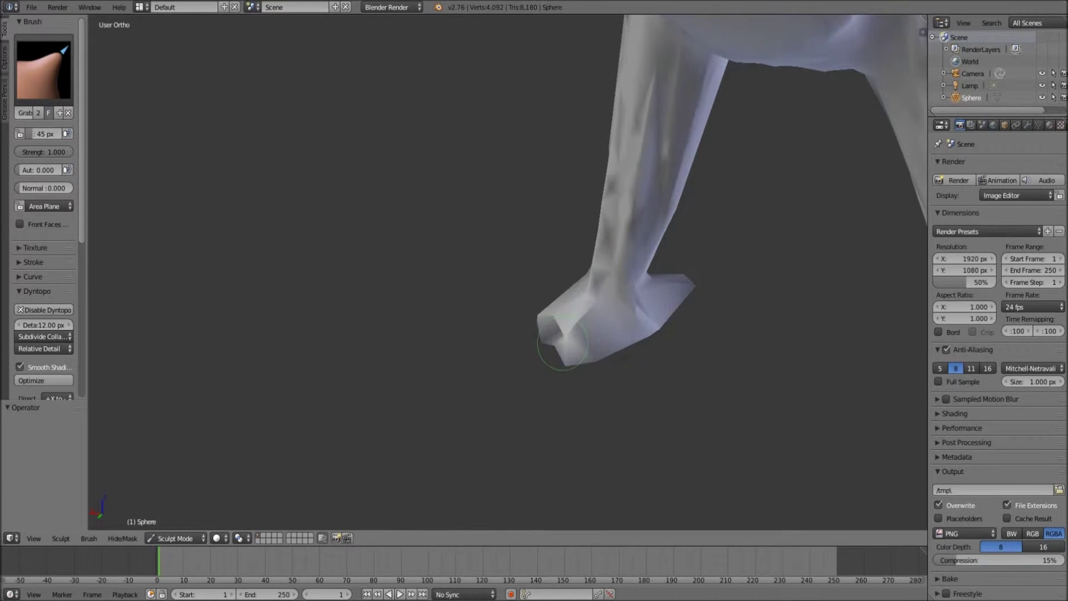
mouse_move(548, 334)
middle_mouse_down()
mouse_move(751, 382)
mouse_move(365, 429)
mouse_move(477, 453)
middle_mouse_up()
Add volume and mesh detail to the feet with the Clay Strips brush
left_click(43, 66)
left_click(129, 138)
middle_click_drag(445, 278, 401, 300)
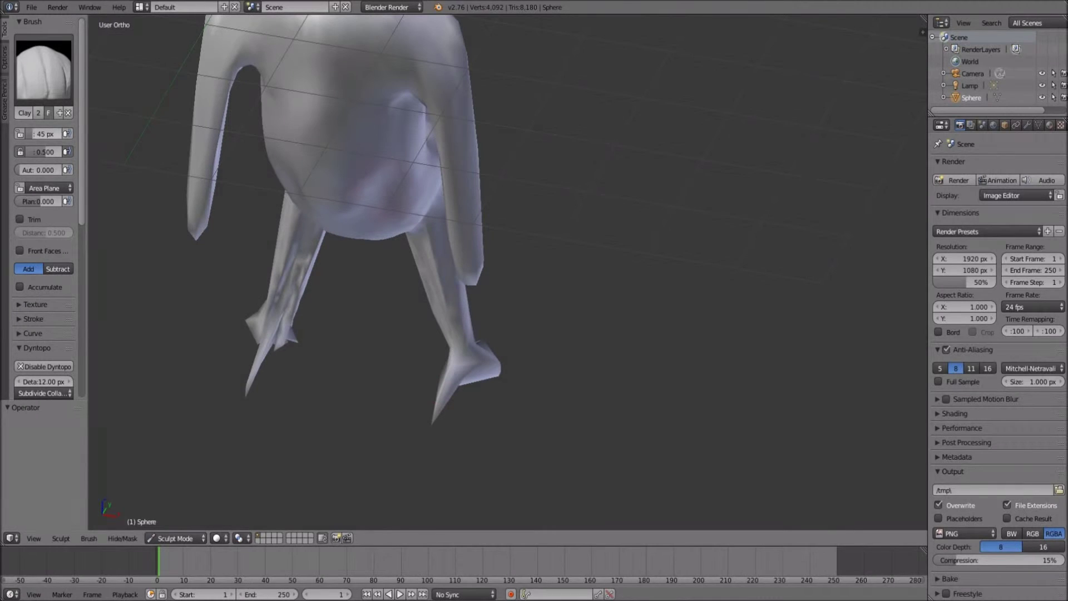
left_click_drag(418, 396, 462, 389)
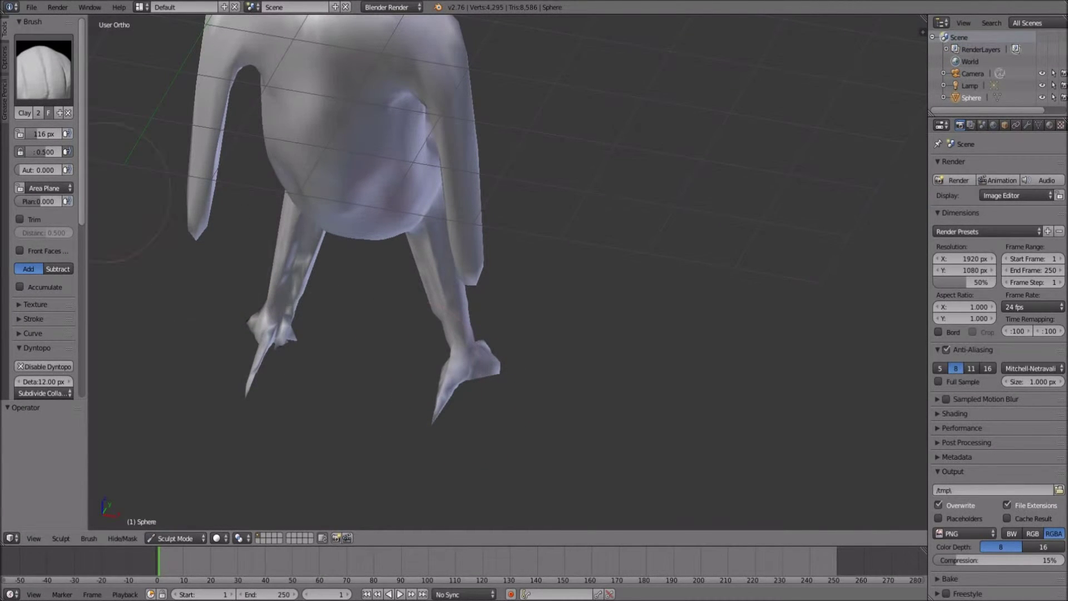
Pull the front of the feet outward and forward with the Grab brush at 45 px
left_click(44, 67)
left_click(310, 139)
middle_click_drag(445, 445, 419, 396, "shift")
scroll(301, 390, "up", 4)
mouse_move(303, 341)
left_mouse_down()
mouse_move(339, 384)
mouse_move(367, 362)
mouse_move(274, 346)
mouse_move(270, 418)
left_mouse_up()
mouse_move(262, 439)
middle_mouse_down()
mouse_move(274, 453)
mouse_move(447, 428)
middle_mouse_up()
mouse_move(447, 407)
left_mouse_down()
mouse_move(421, 418)
mouse_move(406, 383)
mouse_move(501, 440)
mouse_move(478, 440)
left_mouse_up()
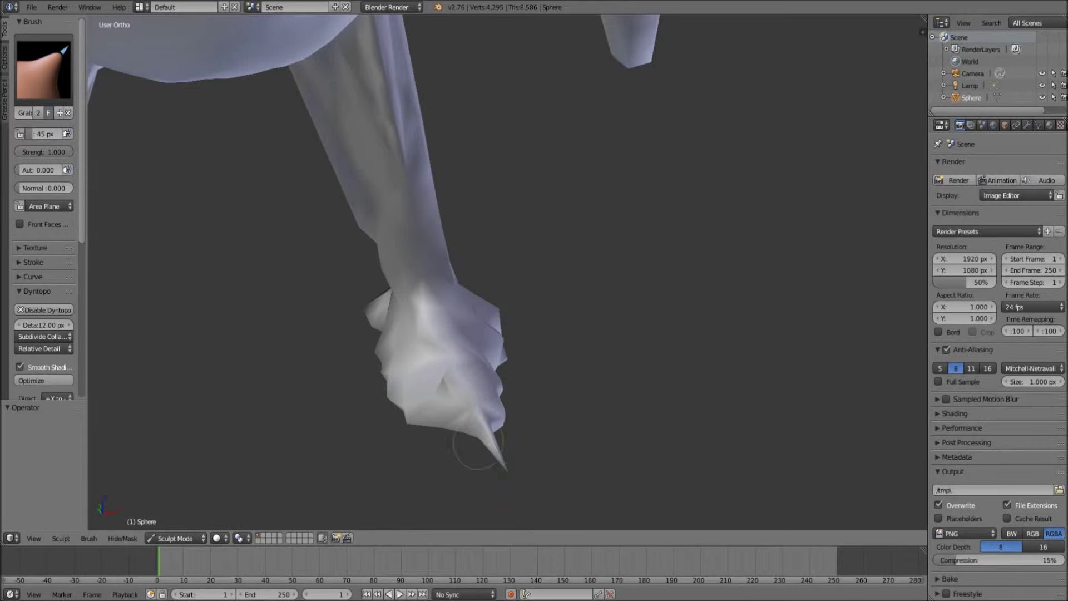
Undo the last grab stroke and widen the inner edges of the feet from below with the Grab brush at 45 px
middle_click_drag(570, 507, 429, 453)
scroll(472, 505, "up", 2)
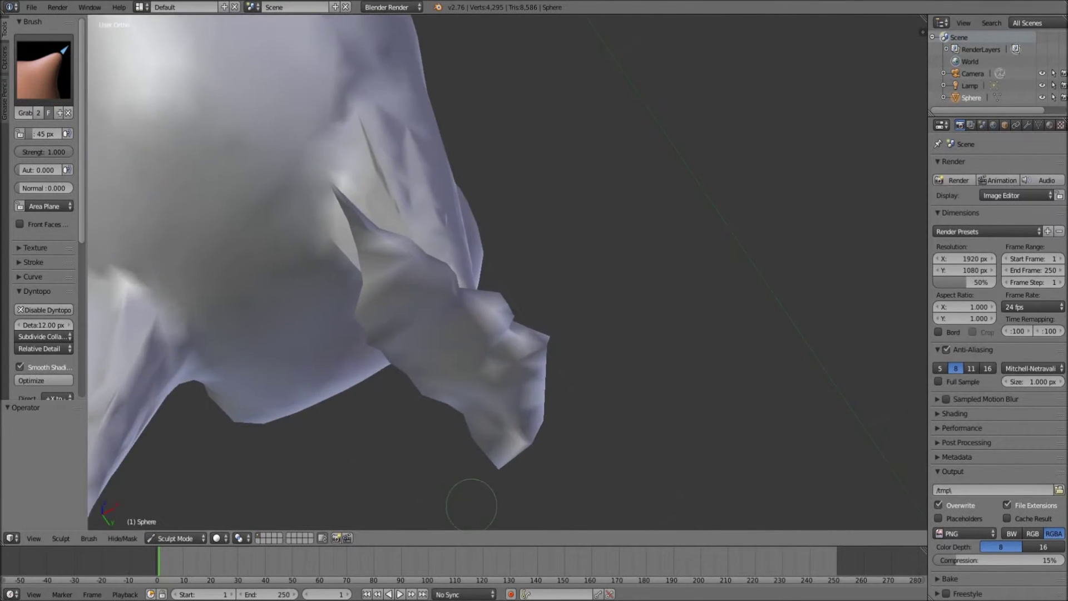
scroll(472, 505, "up", 3)
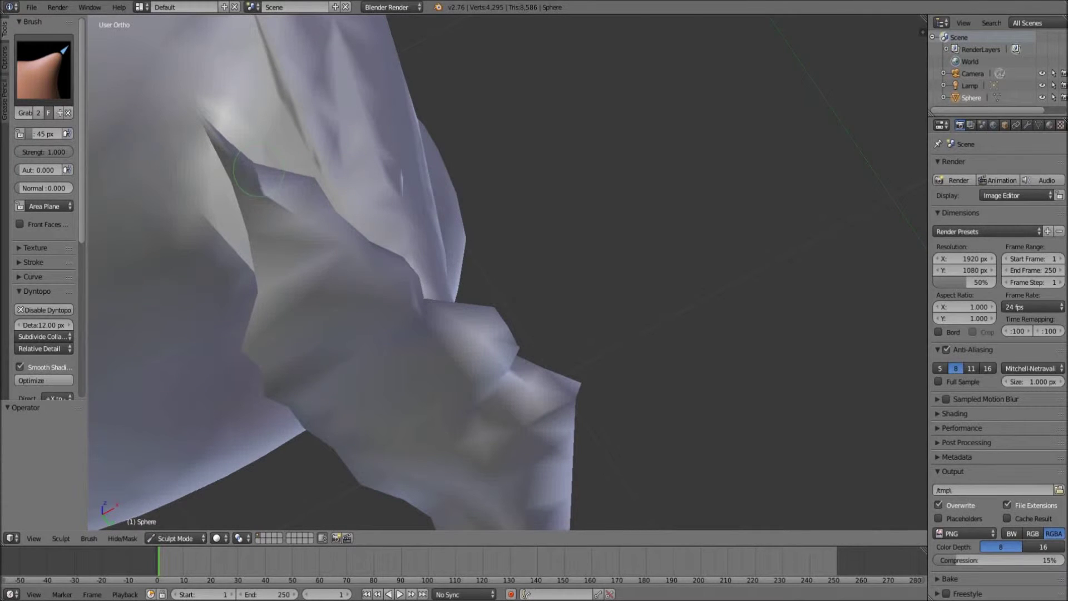
scroll(506, 272, "down", 3)
scroll(506, 273, "up", 2)
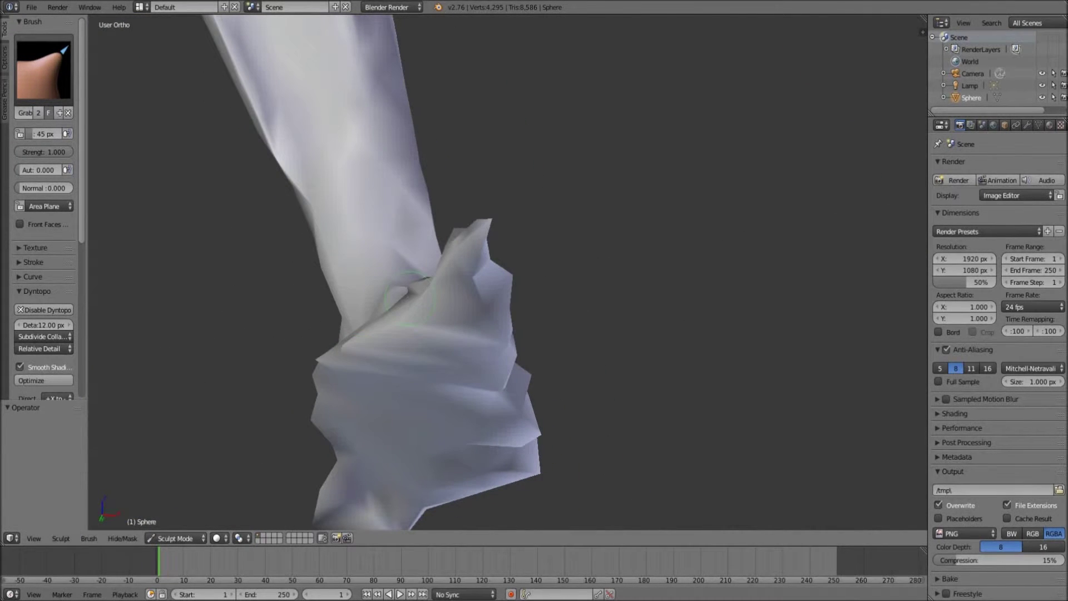
key("ctrl+z")
mouse_move(401, 316)
left_mouse_down()
mouse_move(338, 351)
mouse_move(323, 314)
left_mouse_up()
mouse_move(296, 450)
left_mouse_down()
mouse_move(275, 462)
mouse_move(324, 463)
left_mouse_up()
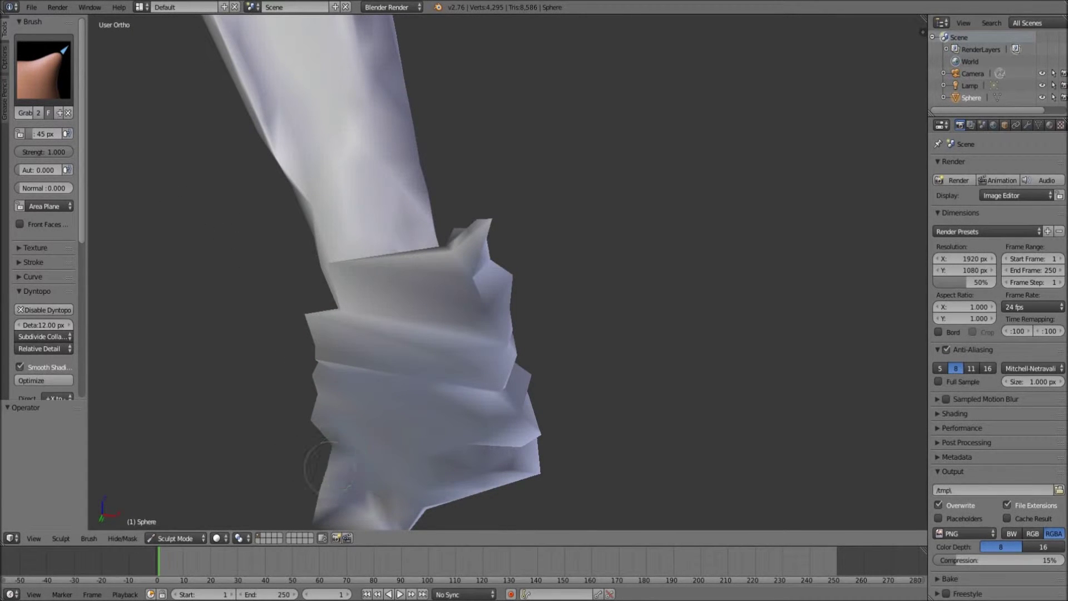
Round the heels and even out the side edges of the feet with the Grab brush at 45 px
middle_click_drag(333, 446, 448, 501)
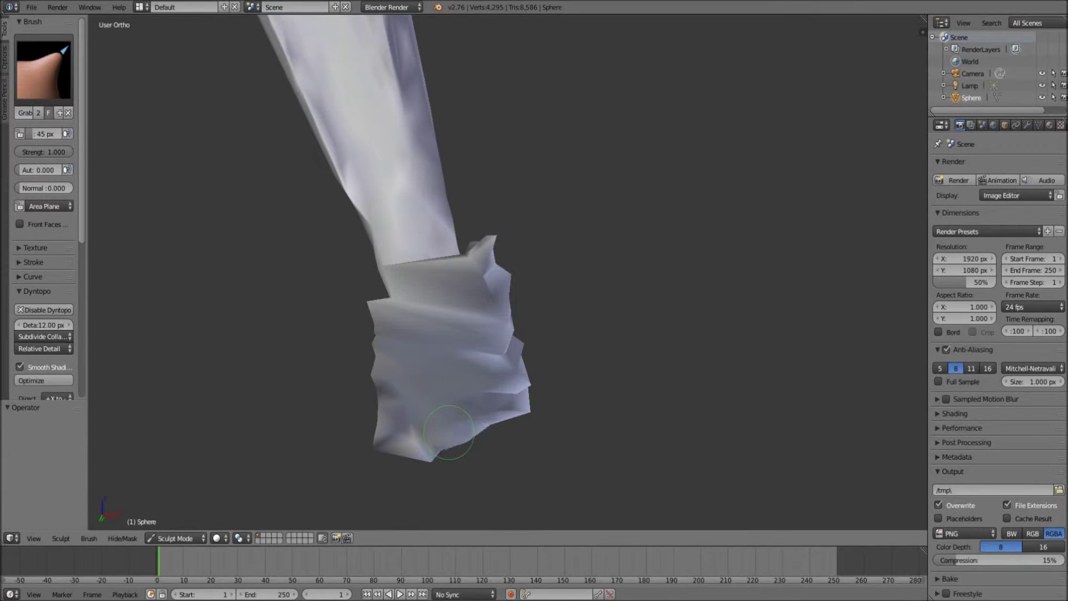
mouse_move(436, 462)
left_mouse_down()
mouse_move(439, 479)
mouse_move(440, 449)
left_mouse_up()
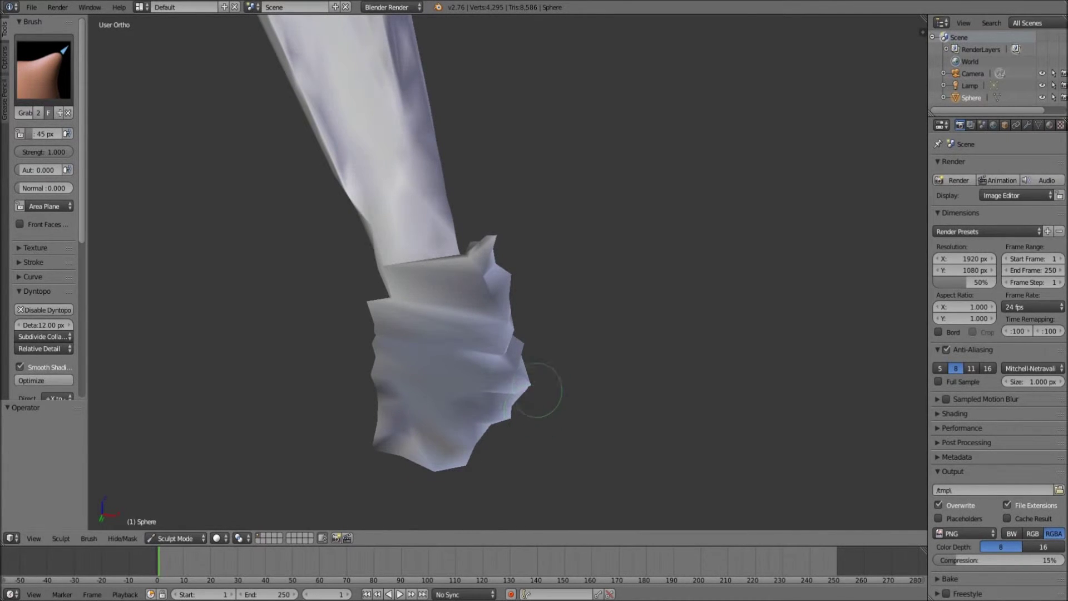
mouse_move(531, 385)
middle_mouse_down()
mouse_move(520, 494)
mouse_move(477, 53)
mouse_move(562, 374)
mouse_move(489, 429)
middle_mouse_up()
left_click_drag(489, 428, 484, 436)
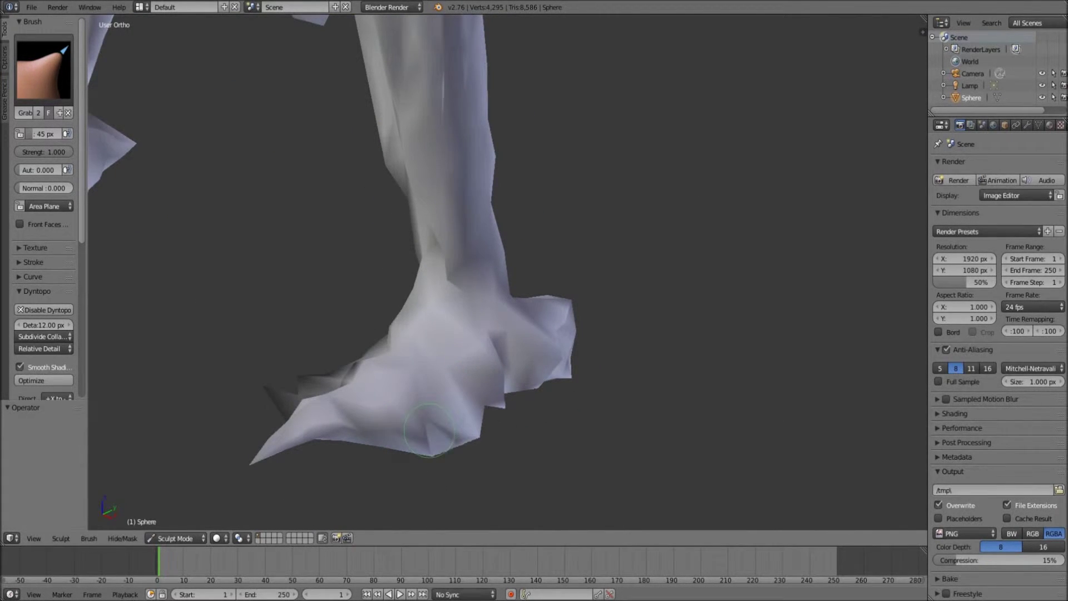
left_click_drag(488, 409, 501, 427)
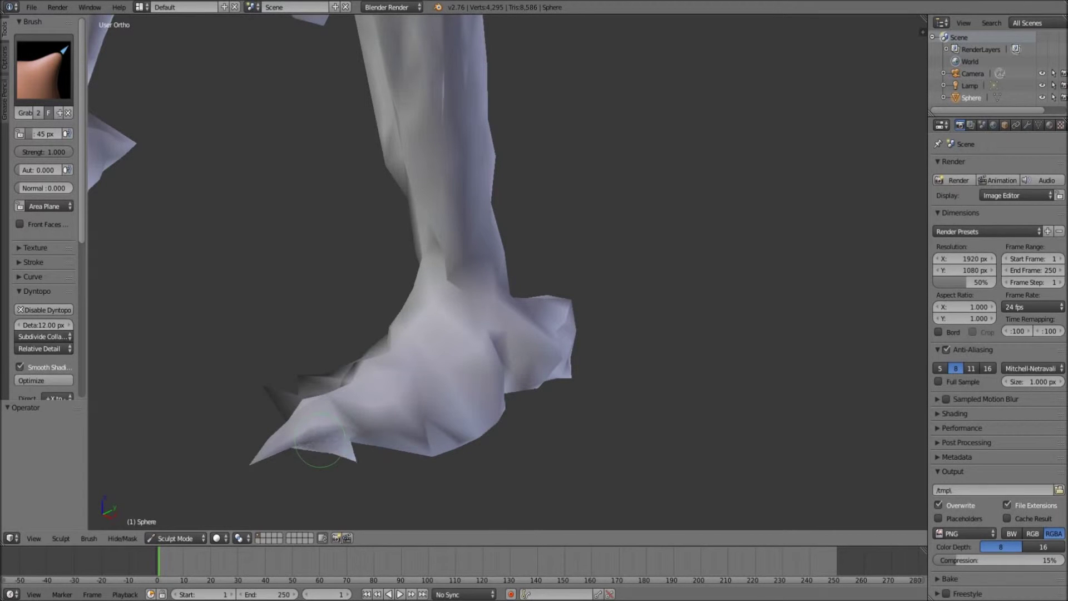
Broaden the pointed toe ends of the feet from below with the Grab brush
mouse_move(418, 456)
middle_mouse_down()
mouse_move(479, 415)
mouse_move(510, 433)
middle_mouse_up()
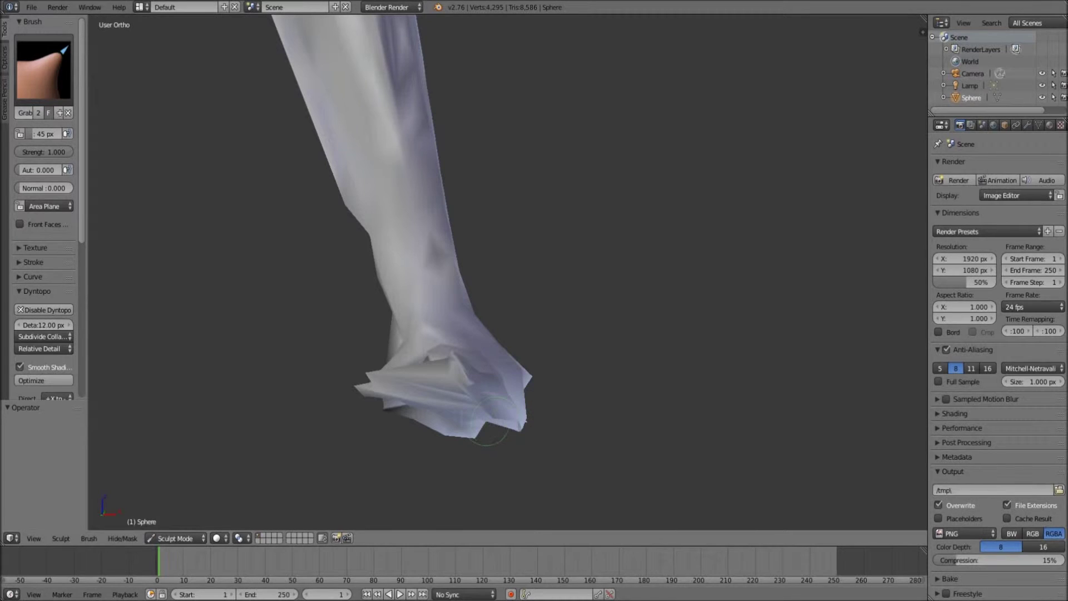
middle_click_drag(494, 419, 498, 290)
scroll(498, 289, "up", 4)
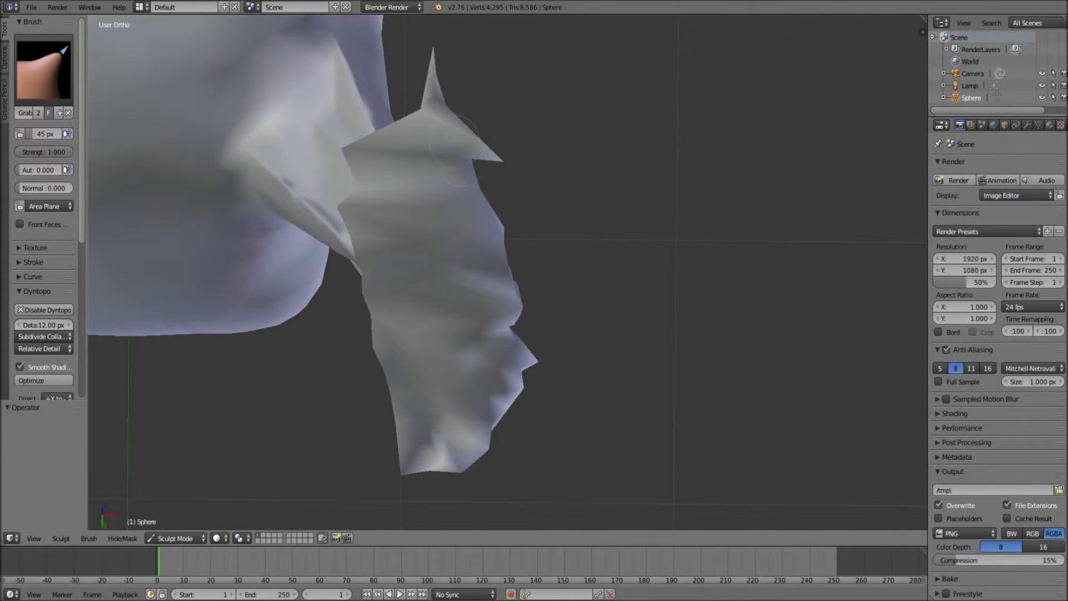
left_click_drag(499, 195, 488, 200)
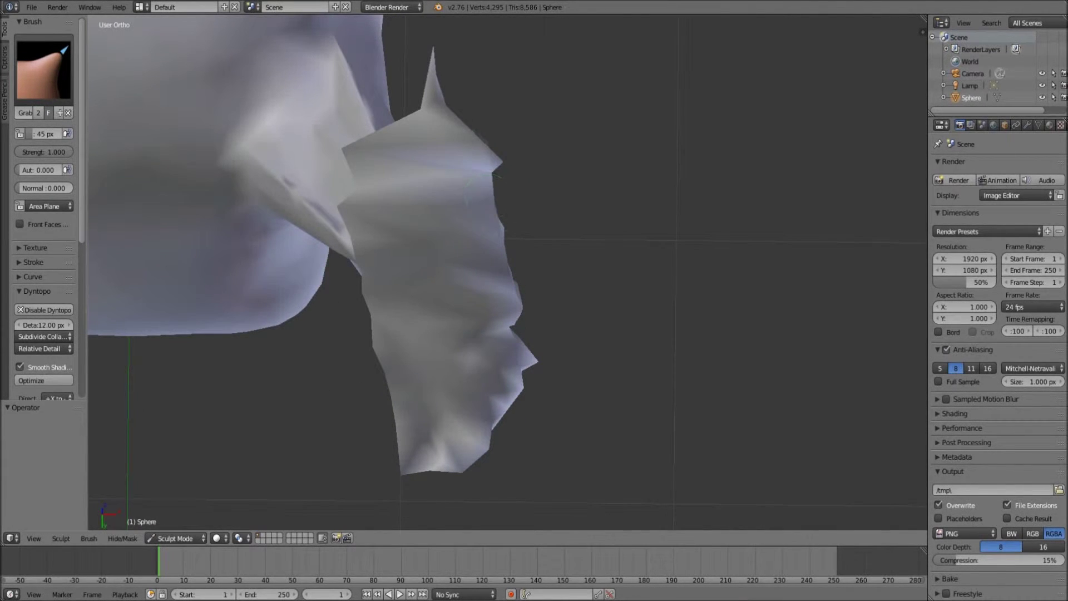
left_click_drag(439, 96, 522, 93)
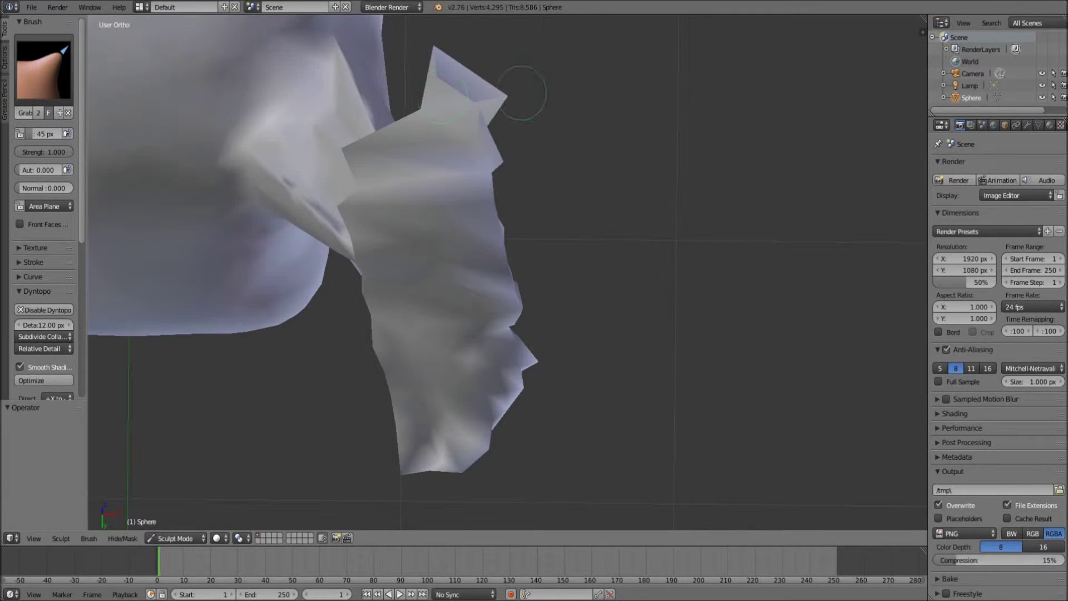
left_click_drag(421, 99, 413, 94)
middle_click_drag(429, 69, 498, 341)
left_click_drag(509, 337, 501, 341)
mouse_move(445, 306)
left_mouse_down()
mouse_move(429, 298)
mouse_move(489, 358)
mouse_move(505, 348)
mouse_move(461, 356)
mouse_move(512, 384)
mouse_move(479, 390)
mouse_move(523, 381)
mouse_move(477, 393)
left_mouse_up()
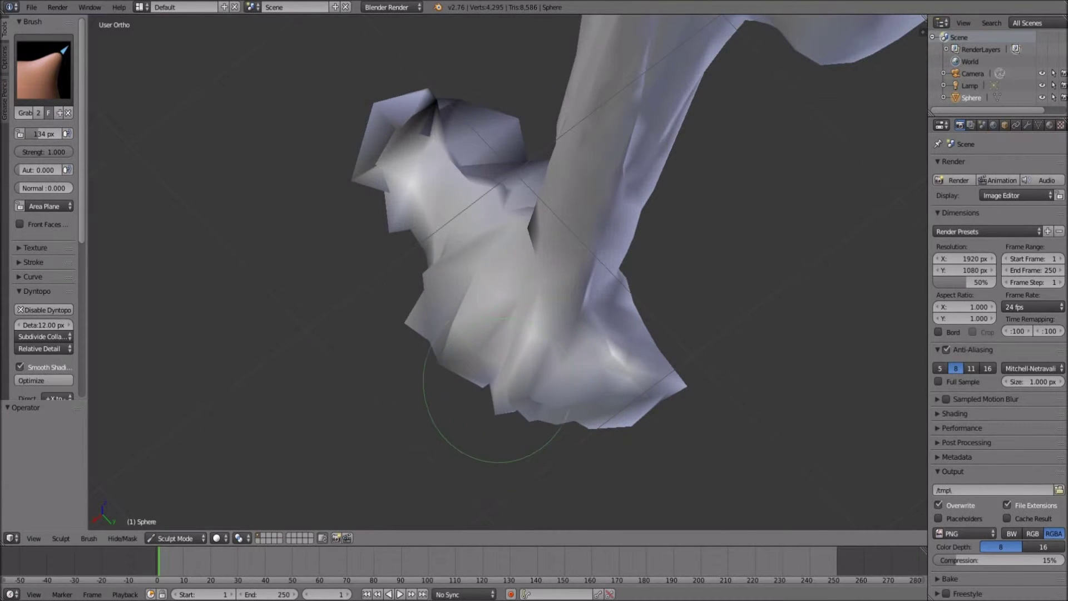
Reshape the outline of the feet into broad, flat webbed shapes with the Grab brush at 134 px
middle_click_drag(401, 258, 420, 238)
mouse_move(420, 239)
left_mouse_down()
mouse_move(411, 288)
mouse_move(390, 293)
mouse_move(384, 217)
left_mouse_up()
mouse_move(384, 217)
middle_mouse_down()
mouse_move(581, 217)
mouse_move(306, 262)
mouse_move(312, 393)
mouse_move(382, 393)
mouse_move(341, 319)
mouse_move(448, 451)
middle_mouse_up()
mouse_move(448, 451)
left_mouse_down()
mouse_move(423, 445)
mouse_move(462, 450)
left_mouse_up()
middle_click_drag(462, 451, 301, 358)
mouse_move(301, 359)
left_mouse_down()
mouse_move(306, 426)
mouse_move(292, 437)
left_mouse_up()
mouse_move(292, 437)
middle_mouse_down()
mouse_move(608, 382)
mouse_move(406, 315)
mouse_move(692, 310)
mouse_move(680, 323)
middle_mouse_up()
left_click_drag(679, 322, 632, 358)
mouse_move(632, 358)
middle_mouse_down()
mouse_move(625, 410)
mouse_move(615, 393)
middle_mouse_up()
mouse_move(616, 393)
left_mouse_down()
mouse_move(576, 361)
mouse_move(679, 361)
mouse_move(716, 300)
mouse_move(626, 420)
mouse_move(581, 398)
left_mouse_up()
Thicken the feet and add mesh detail to them with the Clay Strips brush at 134 px
scroll(581, 396, "down", 5)
middle_click_drag(611, 406, 598, 371)
scroll(557, 370, "down", 5)
middle_click_drag(529, 370, 859, 334)
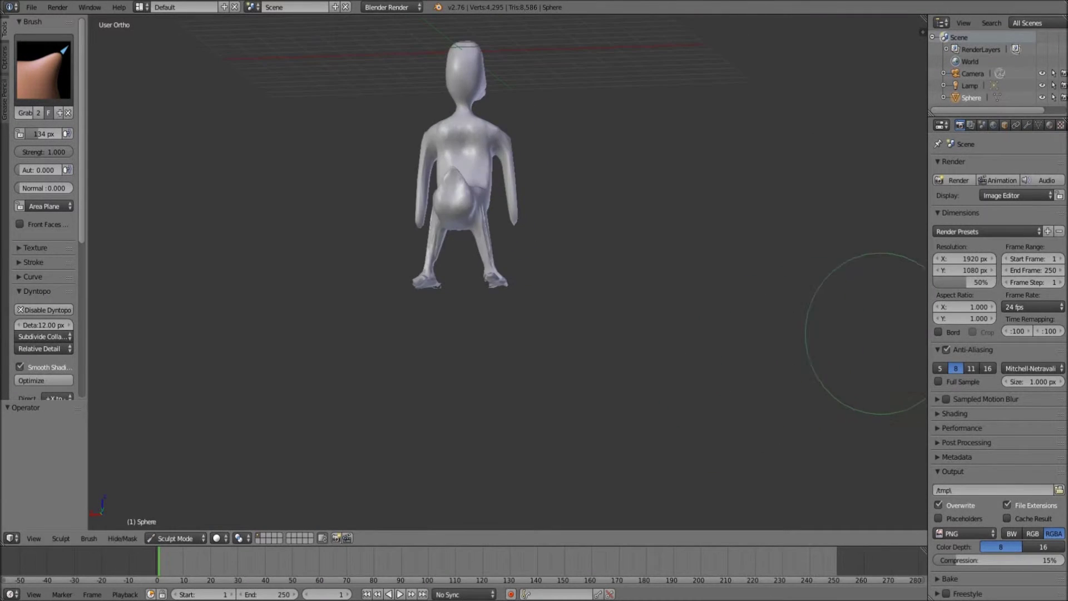
scroll(508, 267, "up", 4)
middle_click_drag(191, 191, 358, 208)
scroll(359, 209, "up", 2)
left_click(43, 67)
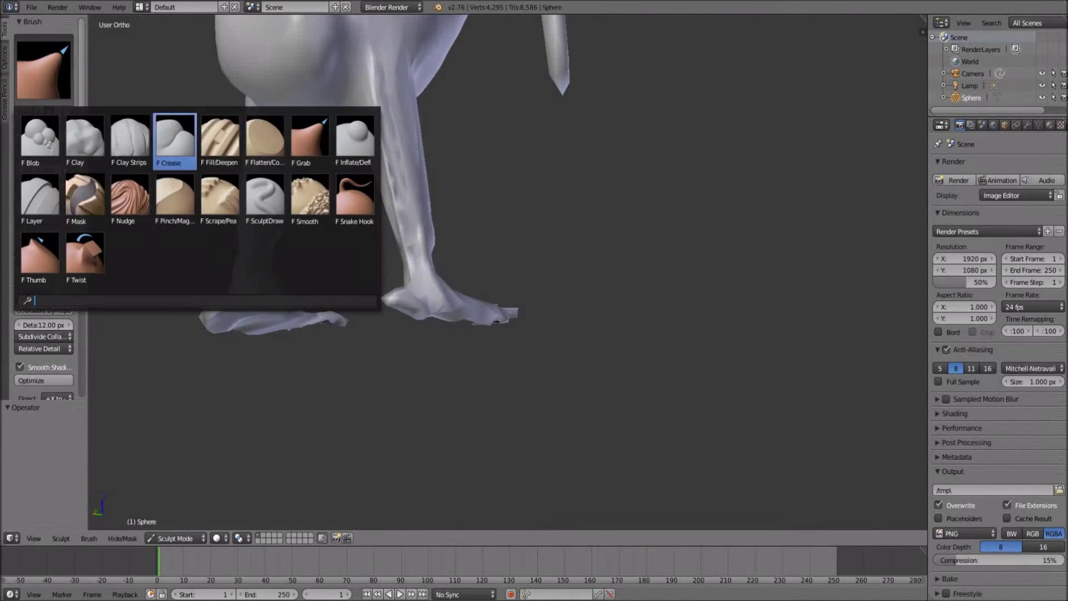
left_click(179, 148)
left_click_drag(334, 314, 274, 310)
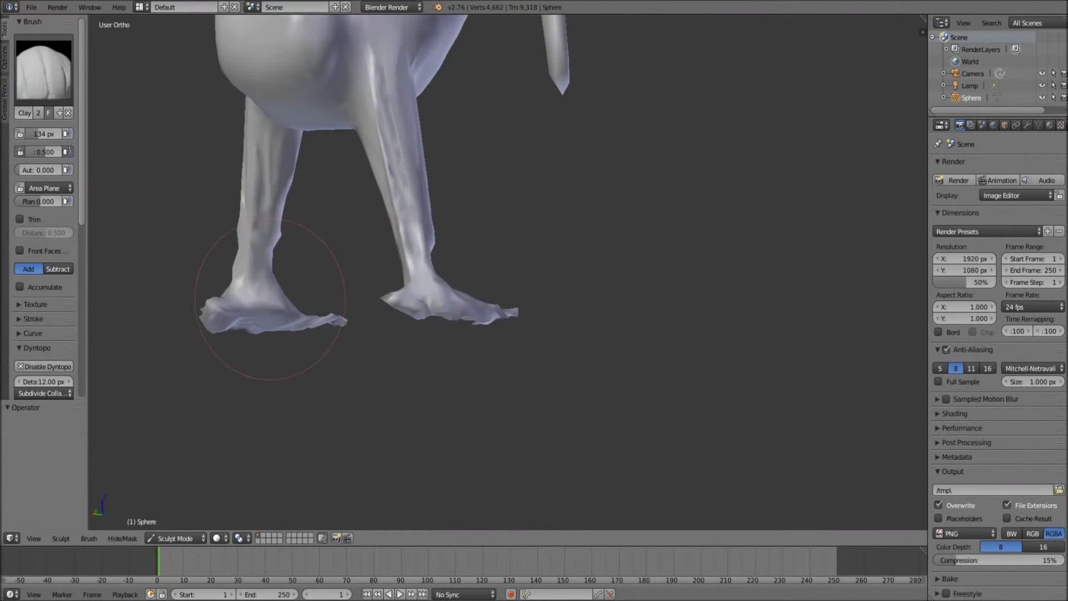
middle_click_drag(274, 310, 579, 291)
scroll(453, 346, "up", 5)
mouse_move(434, 206)
left_mouse_down()
mouse_move(412, 234)
mouse_move(389, 178)
left_mouse_up()
Try to build up the tops of the feet further with the Clay Strips brush at 134 px
middle_click_drag(775, 275, 682, 296)
scroll(682, 296, "down", 3)
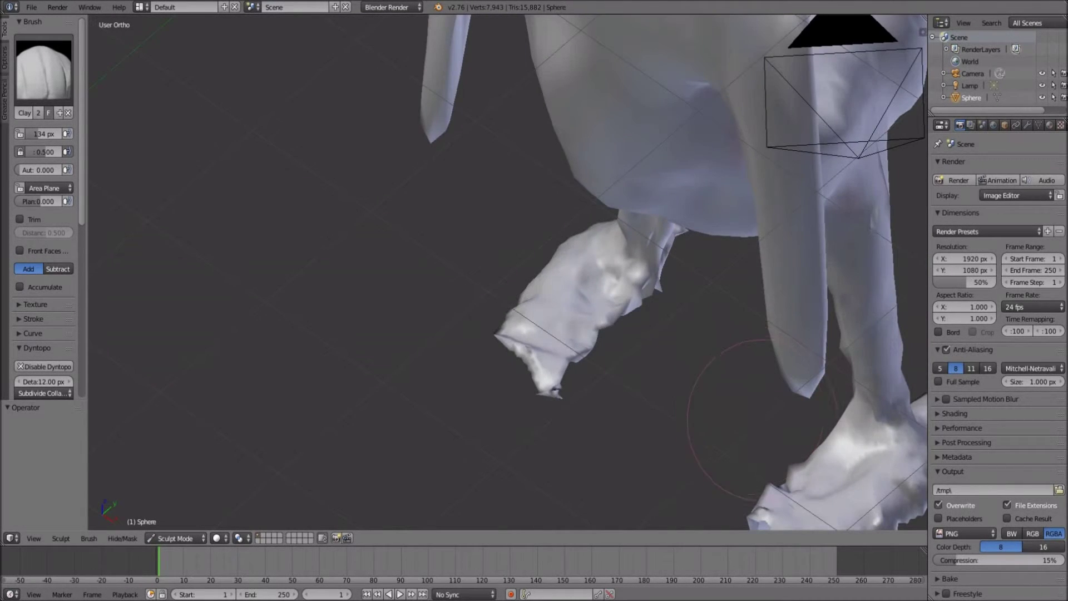
middle_click_drag(762, 420, 453, 210)
scroll(358, 334, "up", 3)
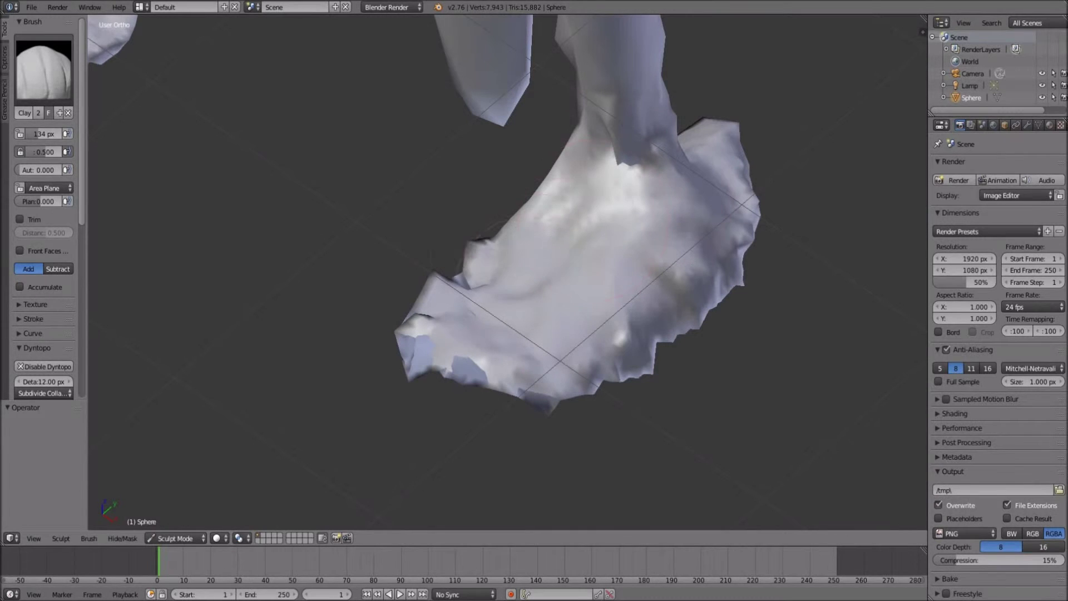
mouse_move(490, 262)
left_mouse_down()
mouse_move(557, 312)
mouse_move(704, 203)
left_mouse_up()
mouse_move(703, 202)
middle_mouse_down()
mouse_move(453, 310)
mouse_move(546, 103)
mouse_move(513, 454)
mouse_move(575, 352)
mouse_move(410, 332)
middle_mouse_up()
scroll(547, 103, "up", 3)
key("ctrl+z")
key("ctrl+z")
key("ctrl+z")
Smooth the rough surface and edges of the feet with the Smooth brush at 134 px
scroll(513, 453, "down", 3)
left_click(44, 70)
left_click(310, 201)
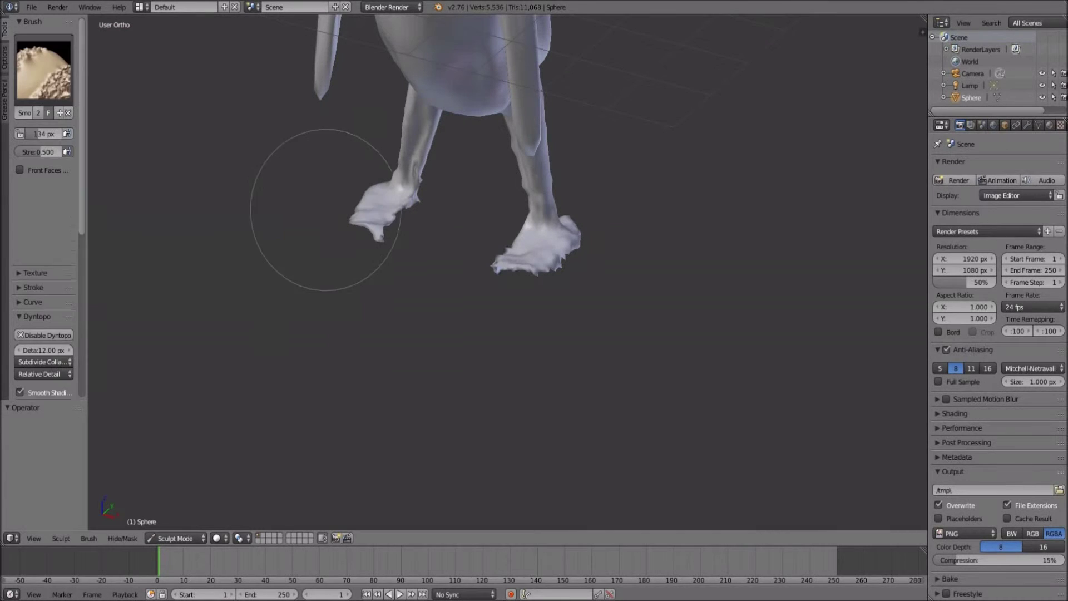
mouse_move(495, 263)
middle_mouse_down()
mouse_move(549, 231)
mouse_move(477, 310)
middle_mouse_up()
Try to pull the front of the feet downward with the Grab brush at 134 px
left_click(44, 69)
left_click(310, 140)
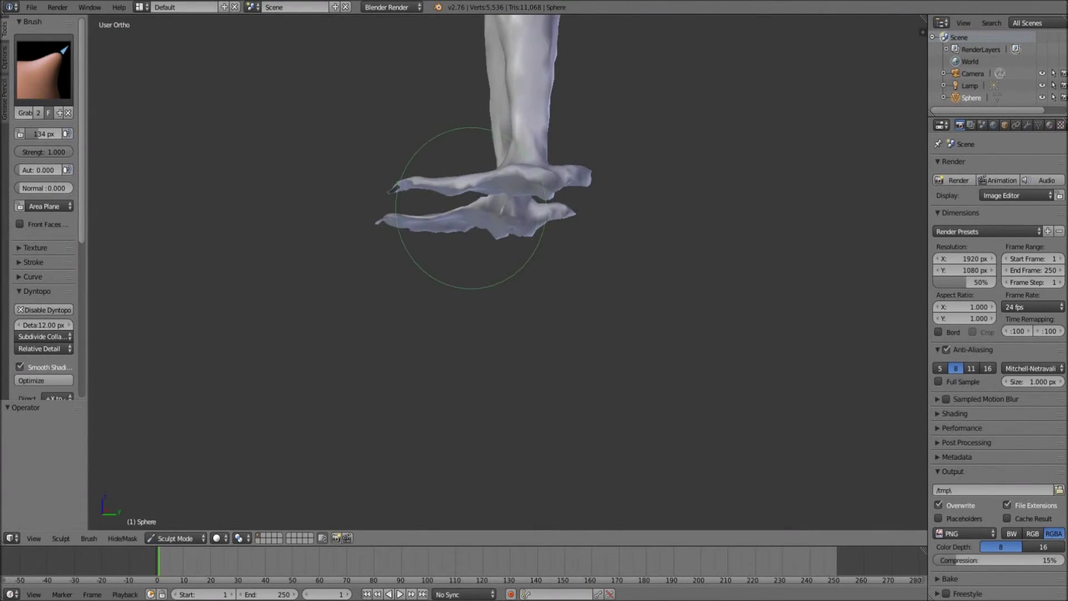
middle_click_drag(461, 195, 412, 170)
left_click_drag(412, 170, 451, 312)
key("ctrl+z")
Flatten the soles of the feet from below with the Flatten/Contrast brush
mouse_move(475, 307)
middle_mouse_down()
mouse_move(624, 386)
mouse_move(584, 226)
middle_mouse_up()
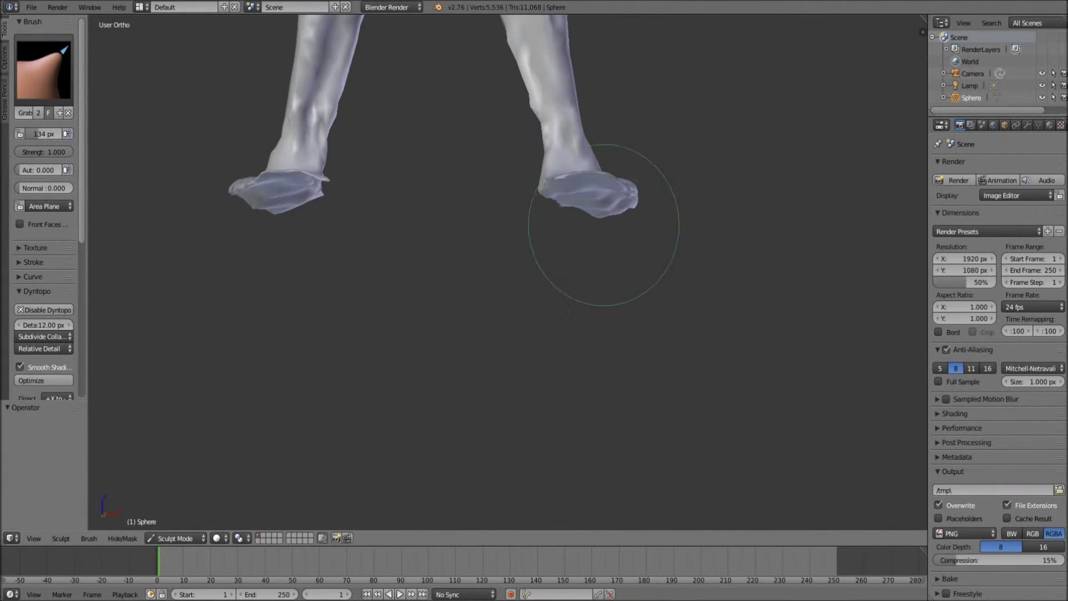
left_click(44, 67)
left_click(265, 131)
mouse_move(571, 184)
middle_mouse_down()
mouse_move(649, 317)
mouse_move(640, 286)
mouse_move(674, 265)
mouse_move(627, 245)
mouse_move(484, 226)
mouse_move(410, 172)
mouse_move(419, 218)
mouse_move(446, 239)
mouse_move(632, 210)
mouse_move(656, 291)
mouse_move(616, 329)
mouse_move(625, 432)
mouse_move(603, 386)
mouse_move(604, 402)
mouse_move(708, 441)
mouse_move(632, 417)
mouse_move(591, 369)
mouse_move(568, 373)
middle_mouse_up()
scroll(563, 360, "up", 5)
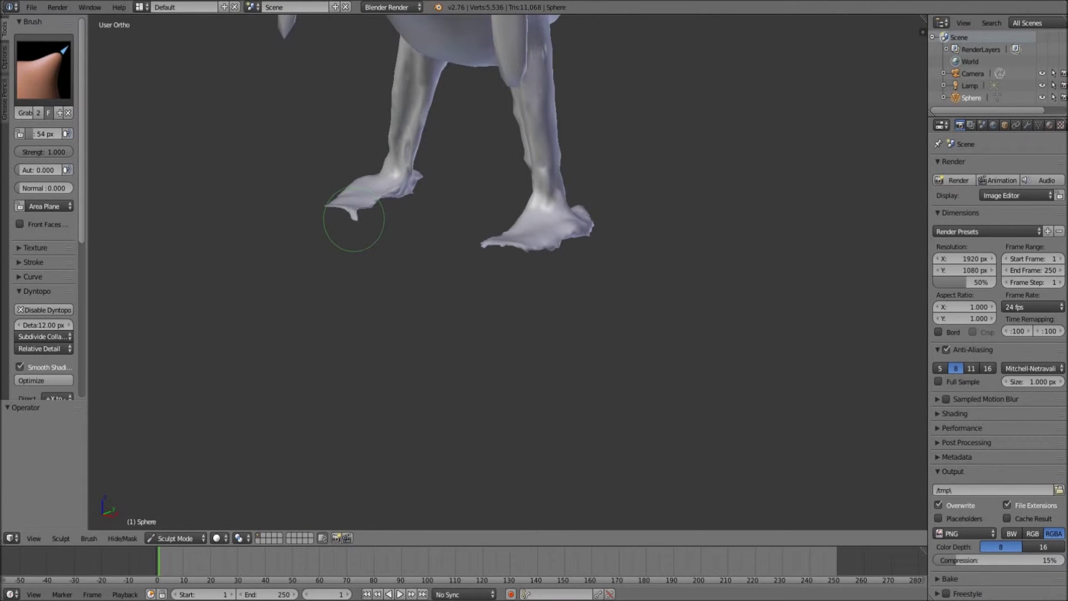
Smooth the legs, ankles and feet with the Smooth brush at 54 px
mouse_move(373, 334)
middle_mouse_down()
mouse_move(460, 410)
mouse_move(490, 301)
mouse_move(551, 317)
middle_mouse_up()
left_click(43, 67)
left_click(310, 194)
mouse_move(436, 457)
middle_mouse_down("shift")
mouse_move(435, 268)
mouse_move(478, 239)
mouse_move(395, 292)
middle_mouse_up("shift")
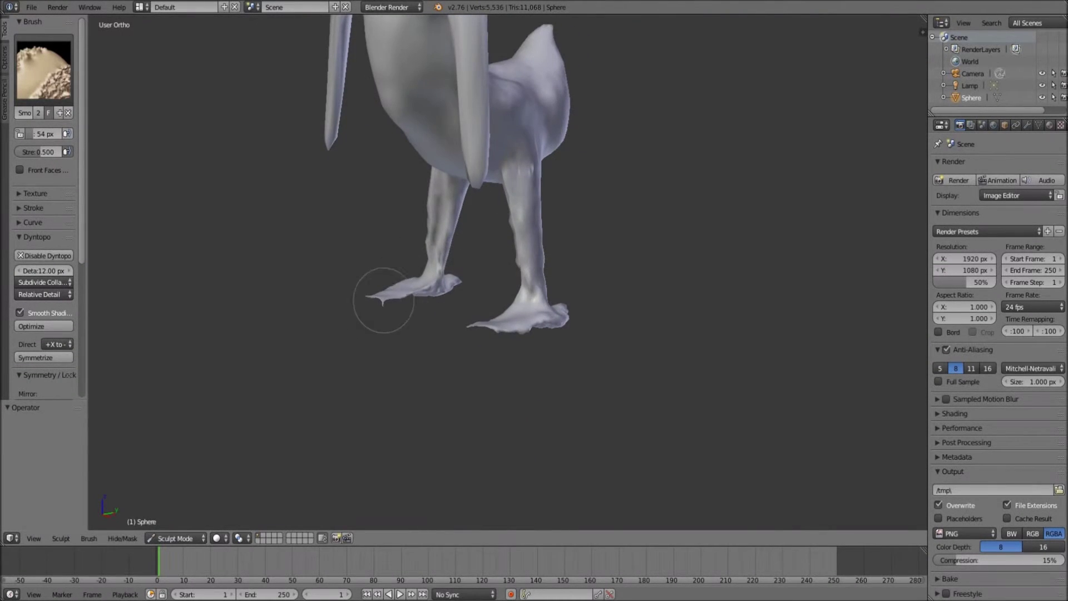
middle_click_drag(599, 331, 494, 362)
middle_click_drag(448, 183, 550, 287)
Try to pull the feet downward with the Grab brush at 366 px
left_click(43, 70)
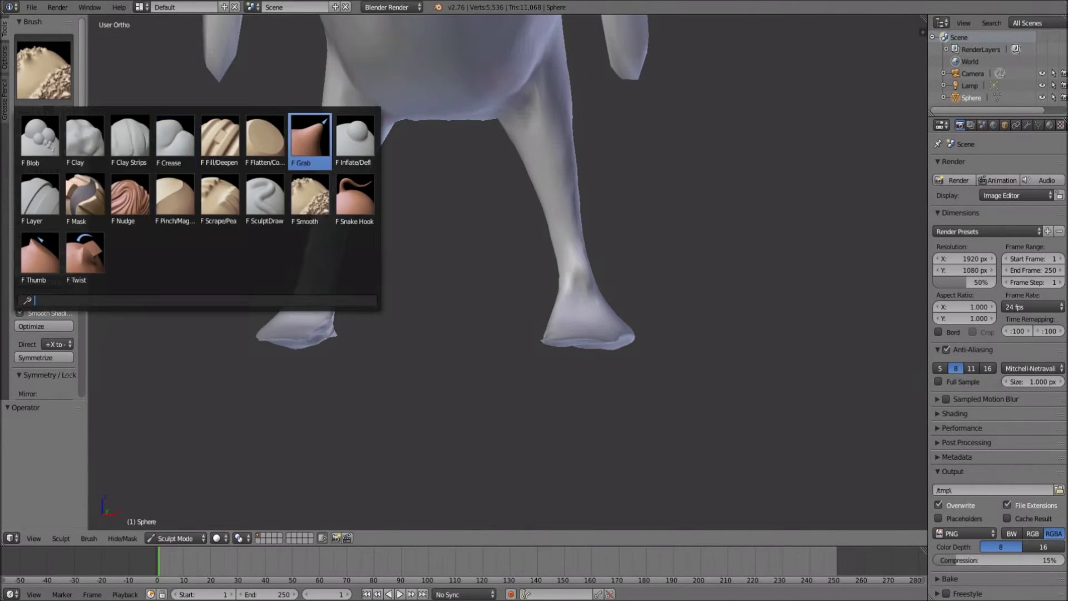
left_click(312, 132)
left_click_drag(269, 303, 292, 357)
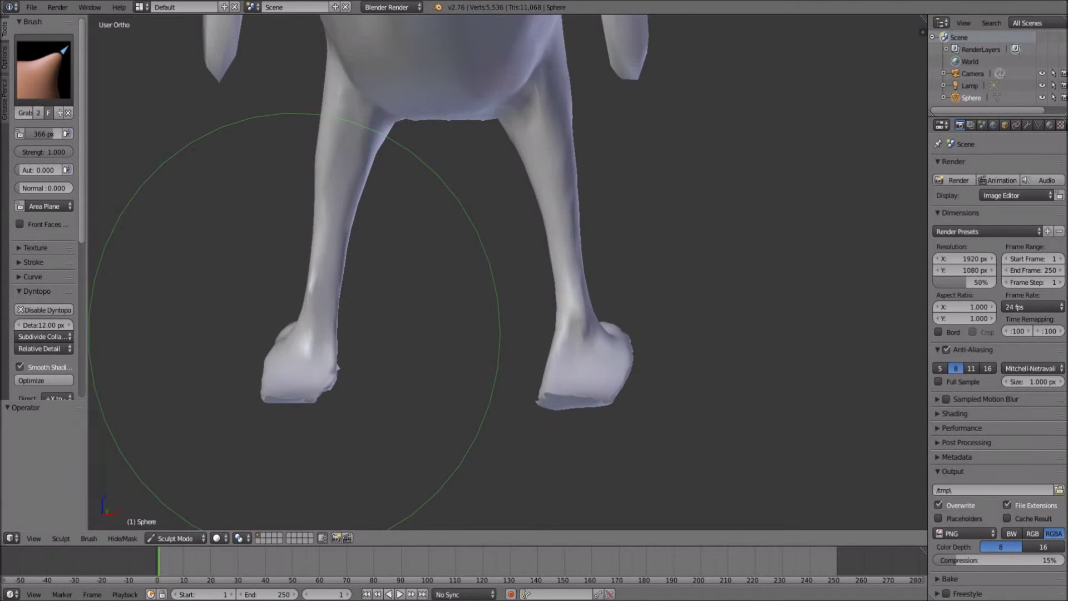
key("ctrl+z")
Level the toes and heels of the feet in side view with the Grab brush, using 46 px for the heels
key("KP_3")
left_click_drag(394, 369, 516, 356)
key("ctrl+z")
left_click_drag(390, 334, 392, 379)
left_click_drag(390, 340, 392, 362)
key("ctrl+z")
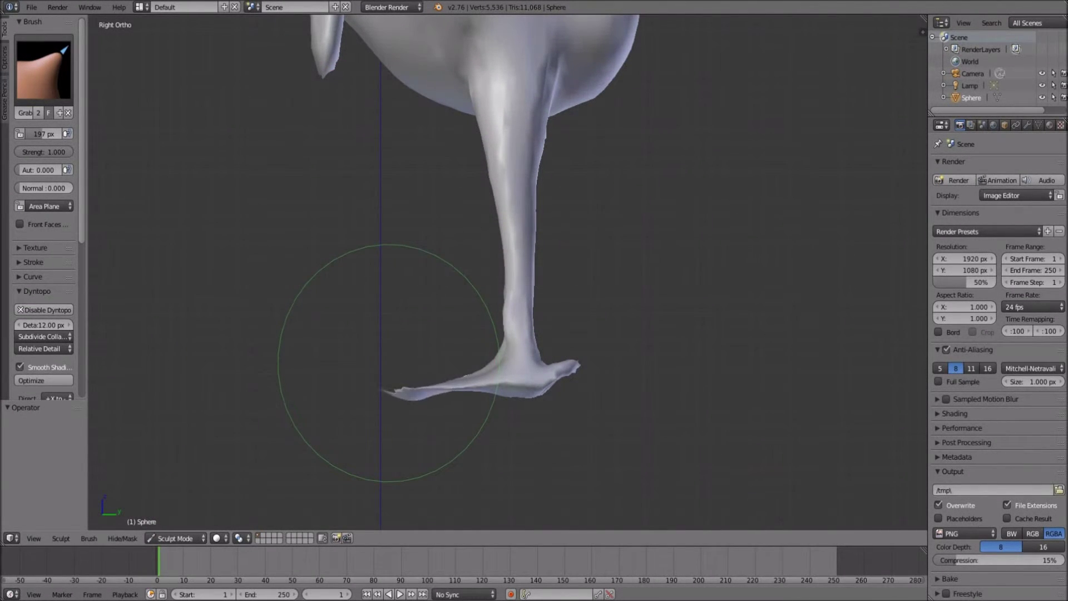
left_click_drag(562, 371, 575, 366)
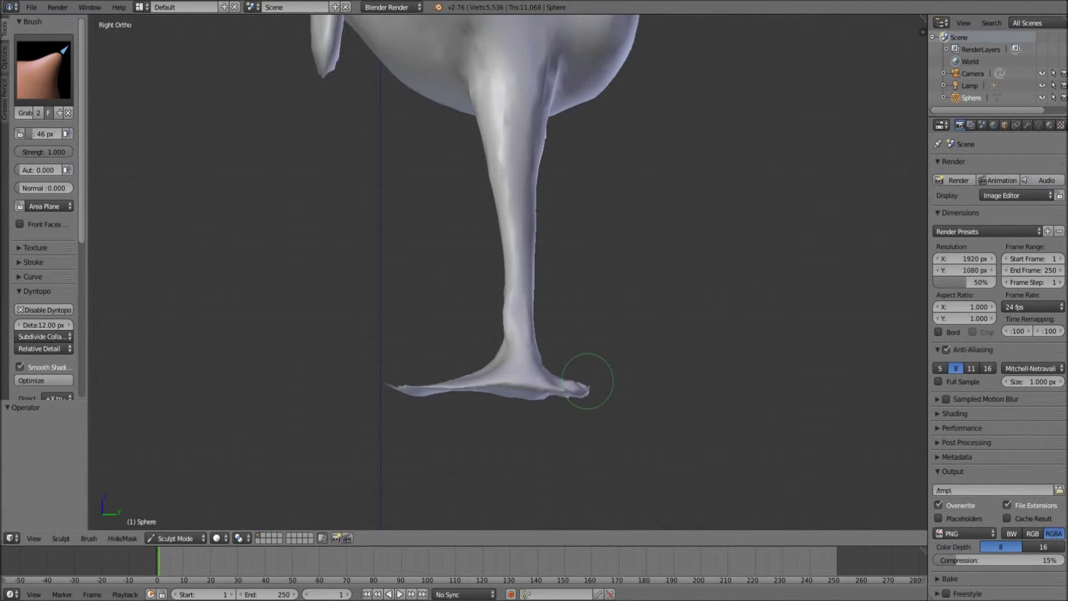
Pull the shoulders and arms in closer to the torso with the Grab brush at 135 px in front view
scroll(508, 384, "down", 5)
middle_click_drag(508, 384, 344, 440)
key("KP_1")
scroll(128, 232, "up", 3)
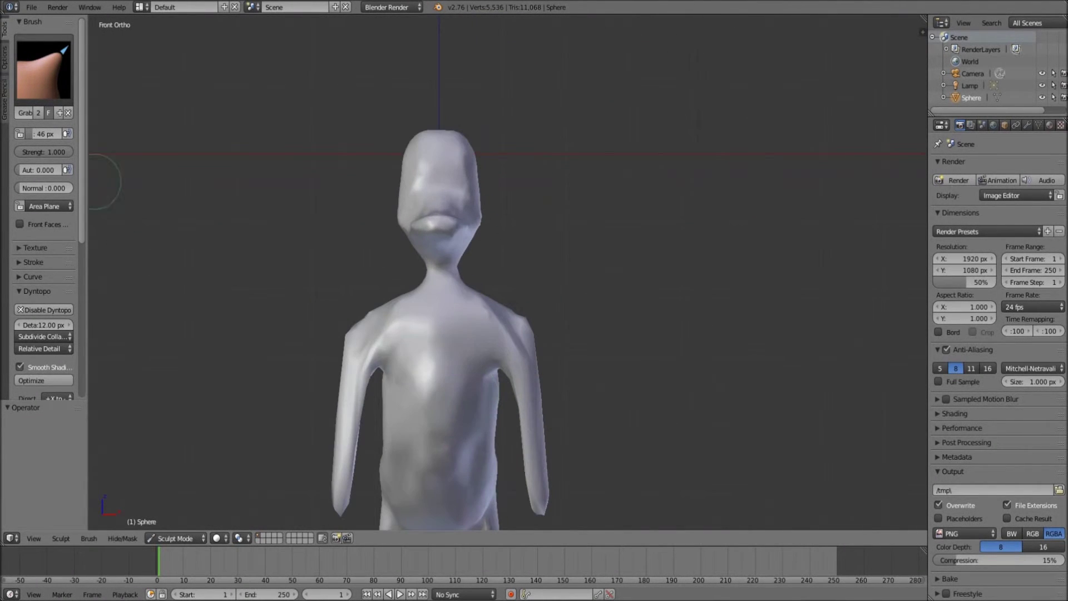
mouse_move(517, 351)
left_mouse_down()
mouse_move(529, 345)
mouse_move(507, 310)
left_mouse_up()
left_click_drag(545, 439, 521, 399)
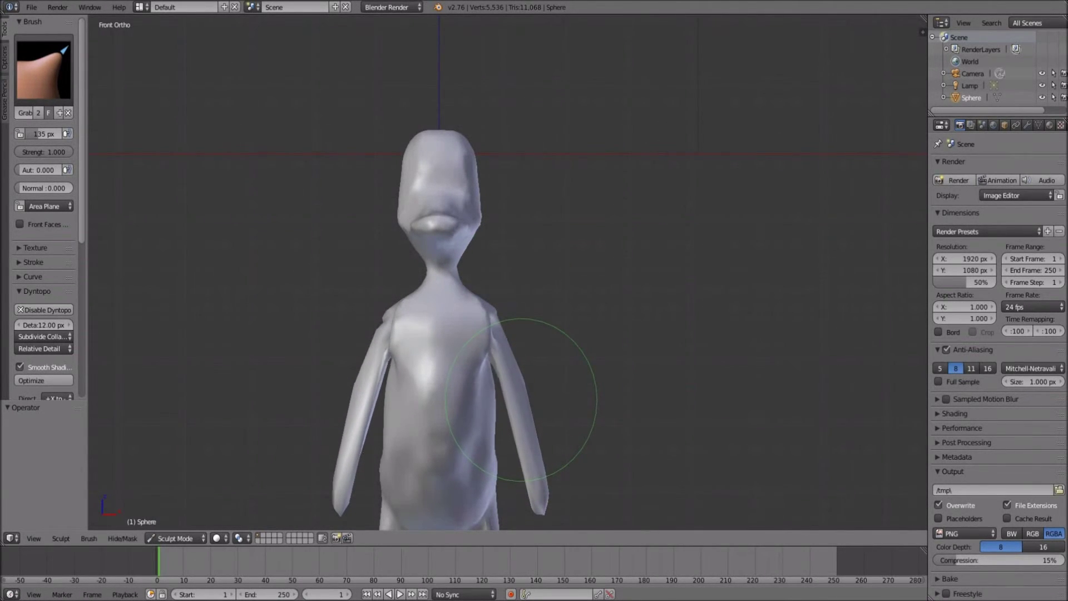
mouse_move(543, 456)
left_mouse_down()
mouse_move(528, 387)
mouse_move(501, 384)
mouse_move(492, 309)
mouse_move(457, 288)
left_mouse_up()
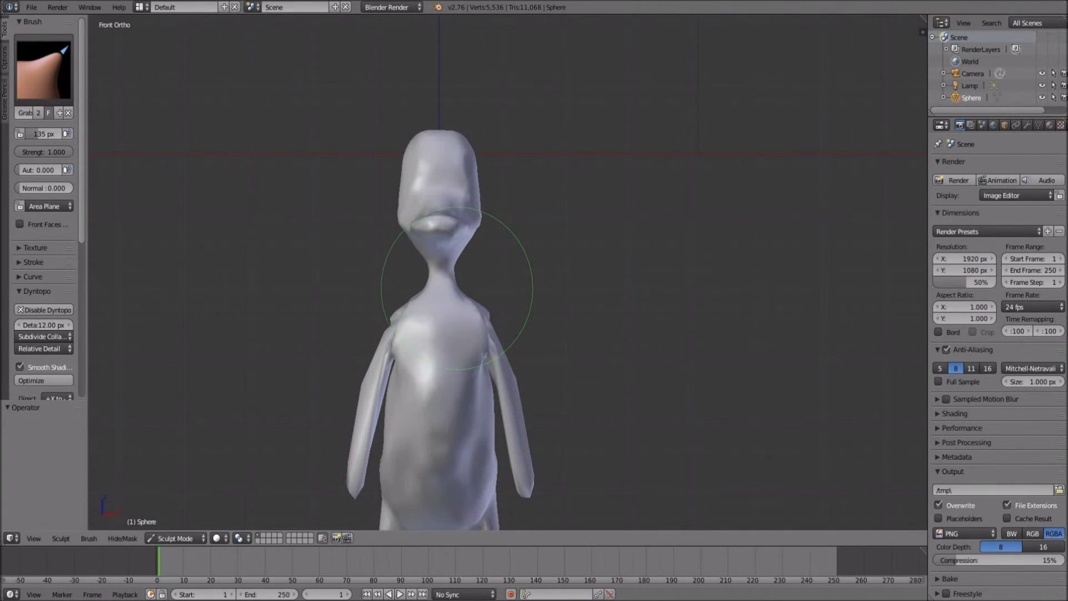
Smooth the shoulders and their transition into the upper arms with the Smooth brush at 135 px
left_click(43, 66)
left_click(310, 195)
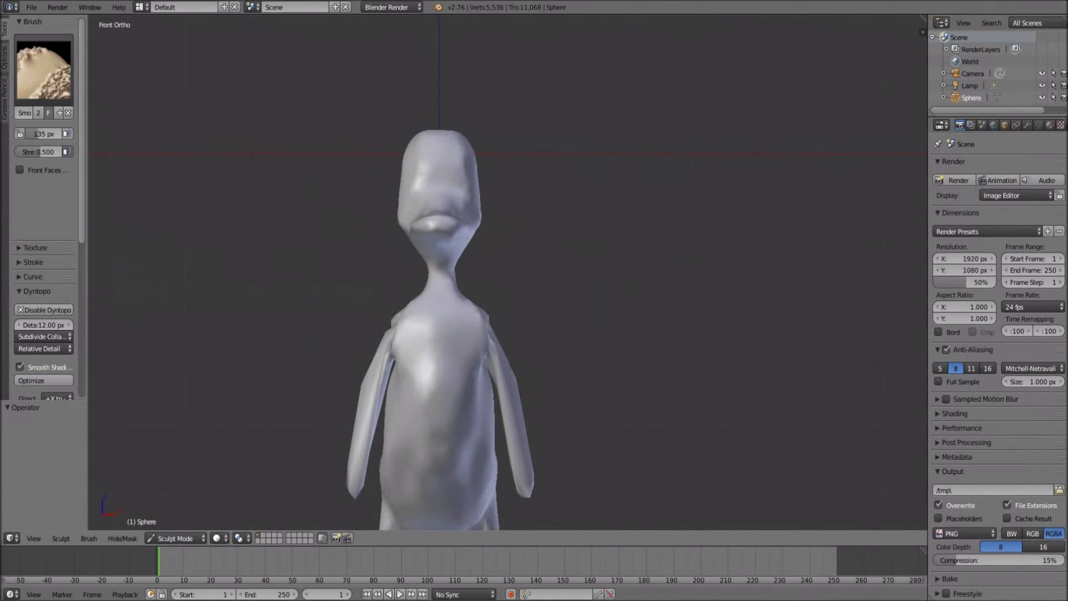
middle_click_drag(423, 362, 465, 441)
scroll(377, 384, "up", 4)
mouse_move(379, 384)
left_mouse_down()
mouse_move(406, 389)
mouse_move(334, 403)
left_mouse_up()
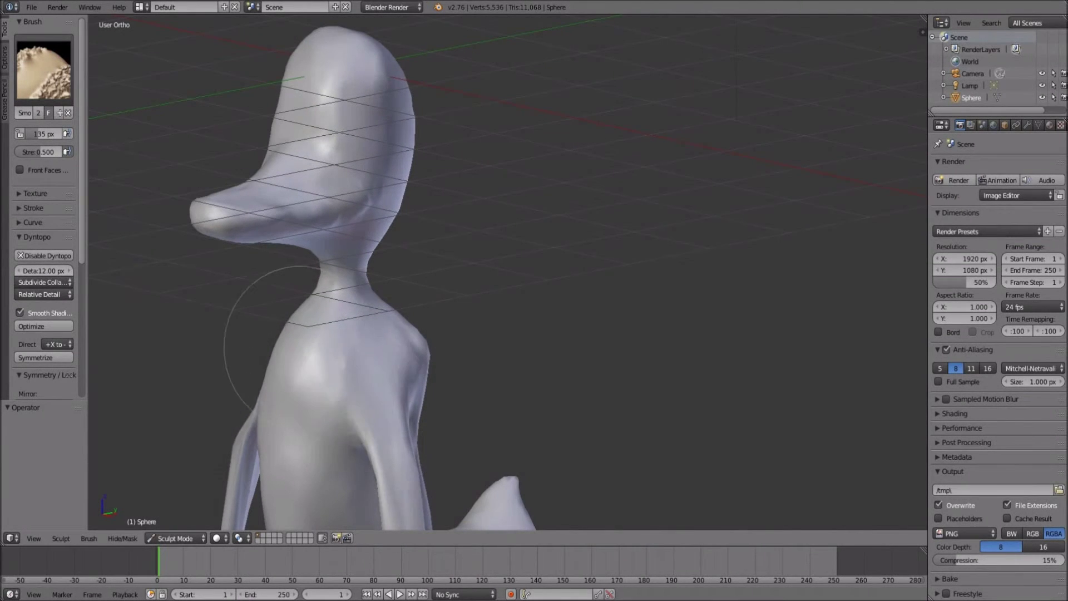
middle_click_drag(334, 403, 369, 393)
scroll(369, 393, "down", 4)
middle_click_drag(492, 310, 458, 382)
scroll(458, 382, "up", 5)
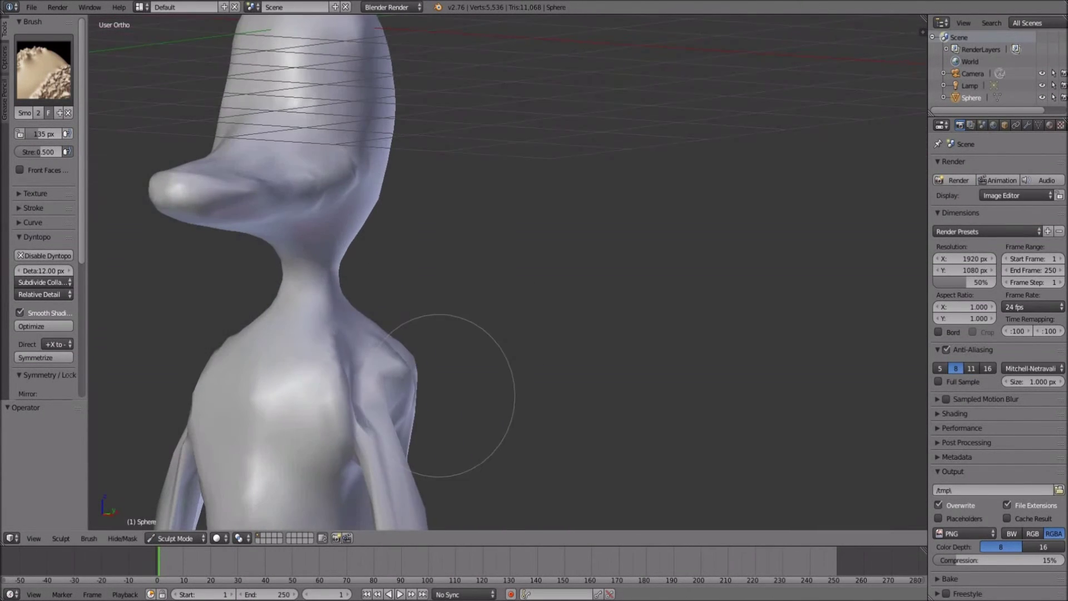
scroll(378, 334, "down", 4)
middle_click_drag(333, 356, 410, 322)
scroll(410, 322, "up", 5)
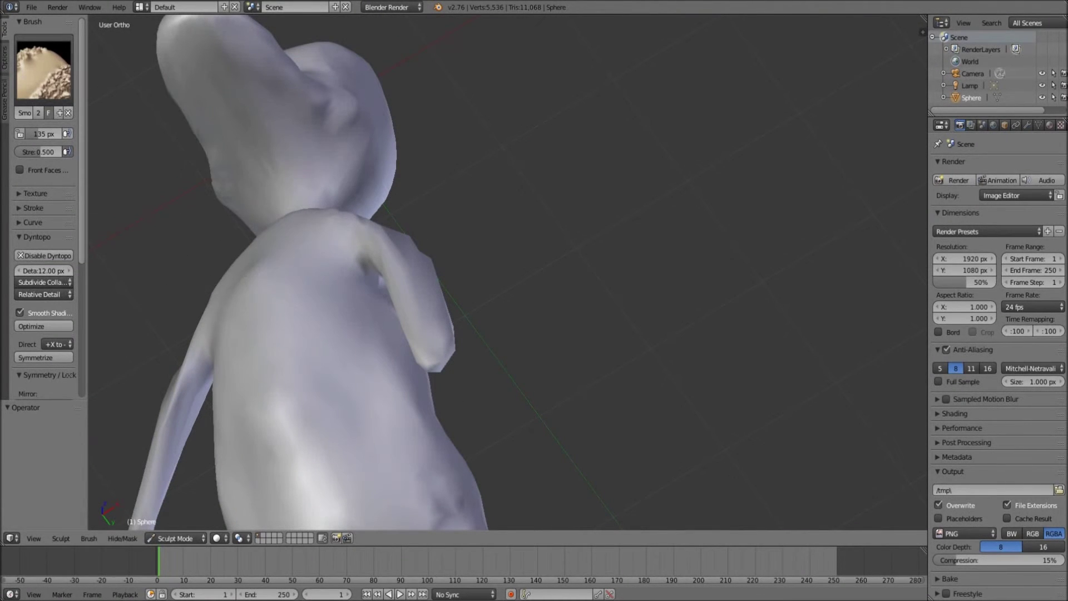
Broaden and raise the sloping shoulders with the Grab brush at 135 px in front view
key("g")
key("KP_1")
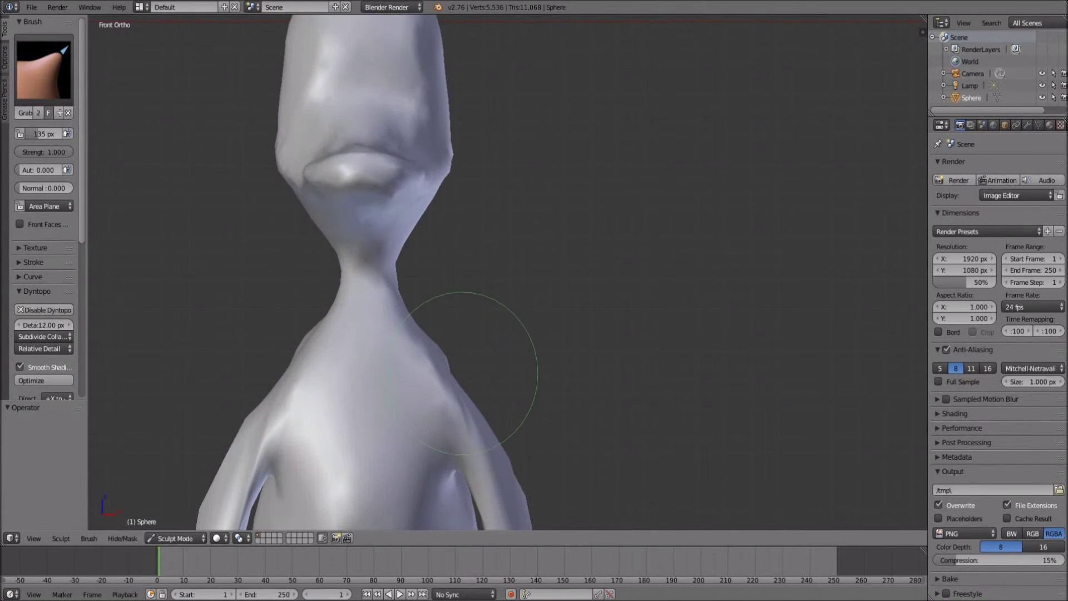
left_click_drag(462, 373, 442, 373)
left_click_drag(477, 406, 450, 358)
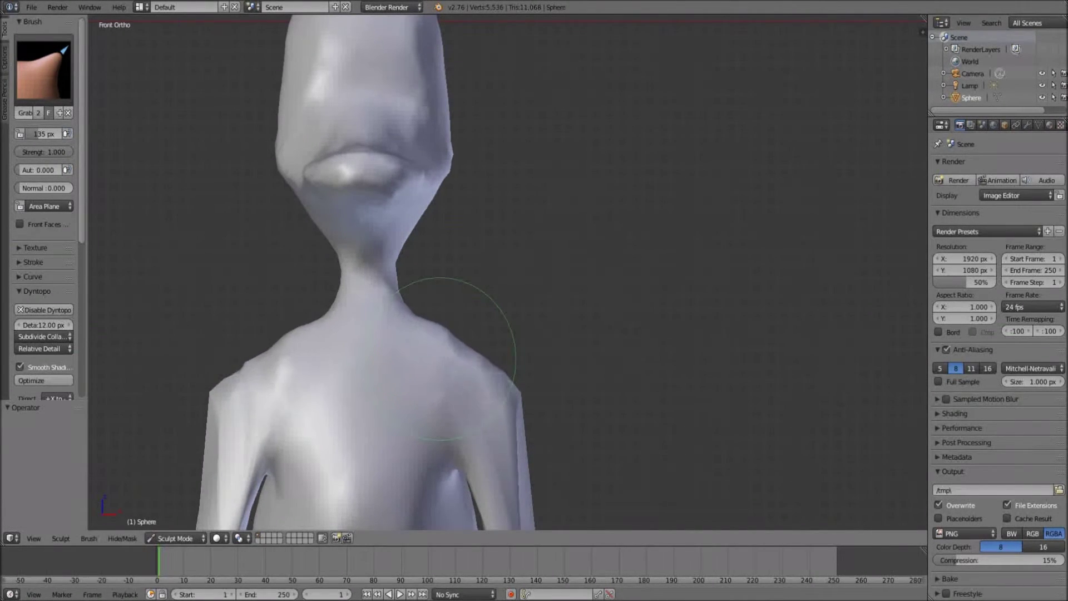
Widen the arms along their length in side view with the Grab brush at 135 px
scroll(462, 389, "down", 5)
middle_click_drag(484, 439, 381, 433)
scroll(382, 433, "up", 2)
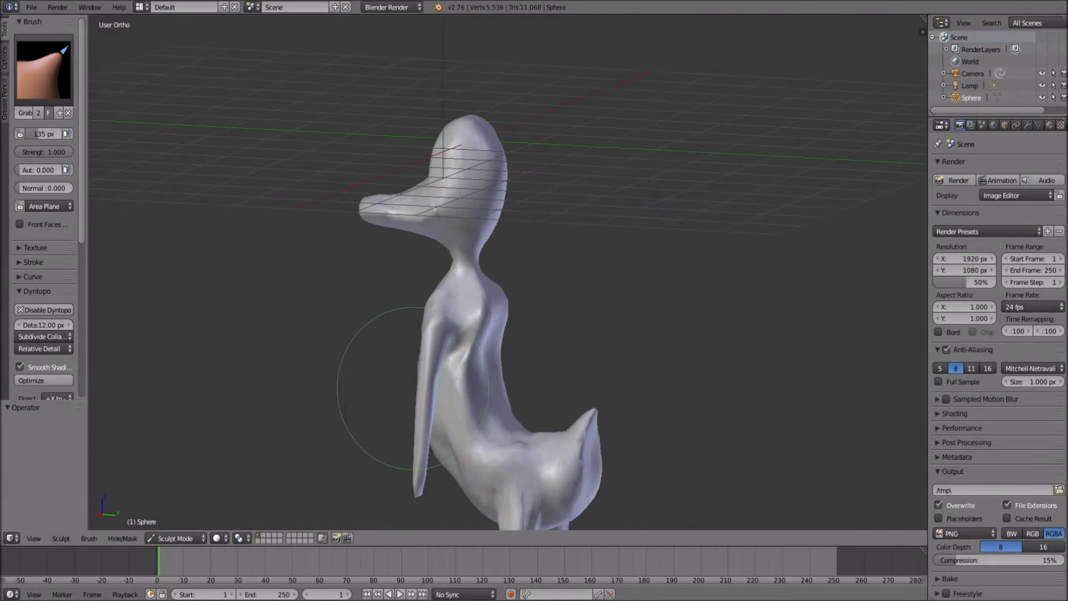
mouse_move(446, 307)
middle_mouse_down()
mouse_move(429, 238)
mouse_move(573, 239)
mouse_move(625, 310)
mouse_move(737, 297)
mouse_move(668, 390)
mouse_move(298, 441)
mouse_move(390, 446)
mouse_move(374, 405)
mouse_move(423, 412)
mouse_move(468, 389)
middle_mouse_up()
scroll(298, 441, "up", 3)
scroll(468, 390, "up", 4)
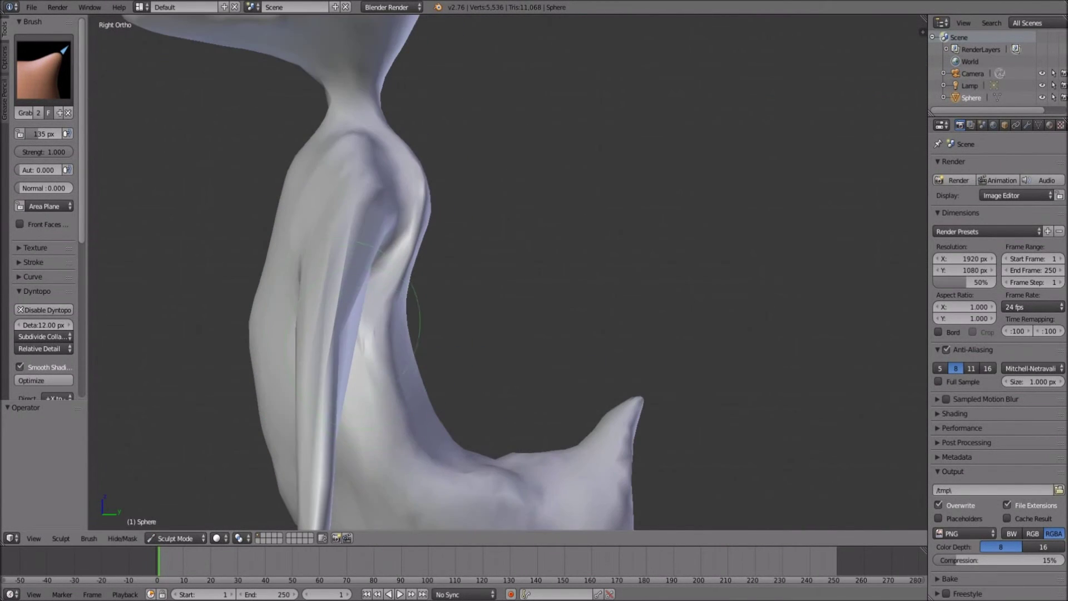
mouse_move(301, 326)
left_mouse_down()
mouse_move(377, 333)
mouse_move(356, 334)
left_mouse_up()
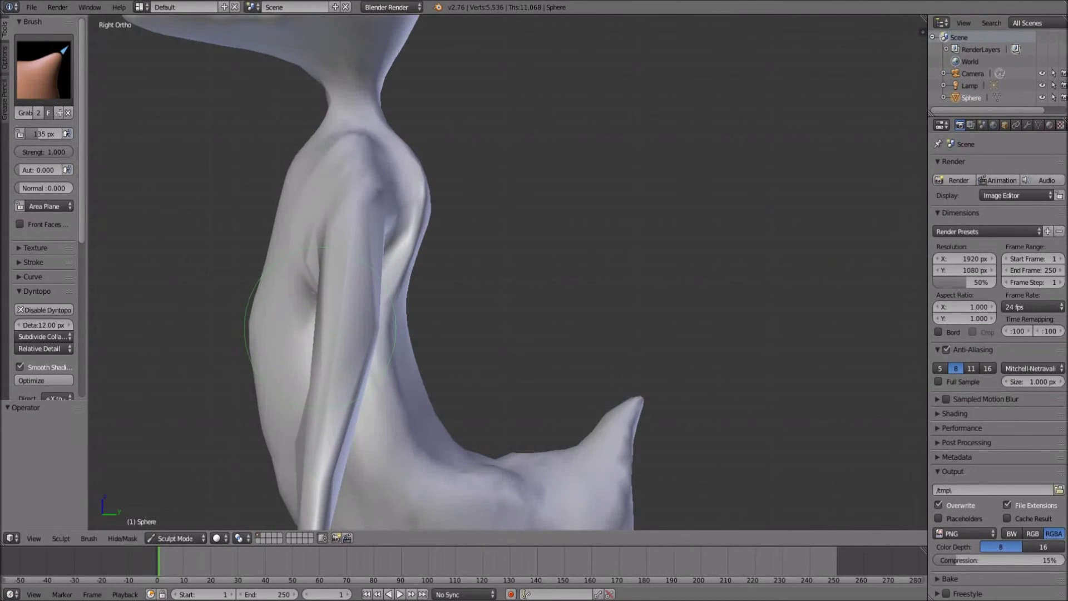
middle_click_drag(311, 447, 303, 322, "shift")
left_click_drag(303, 321, 298, 320)
mouse_move(344, 346)
left_mouse_down()
mouse_move(311, 446)
mouse_move(315, 419)
left_mouse_up()
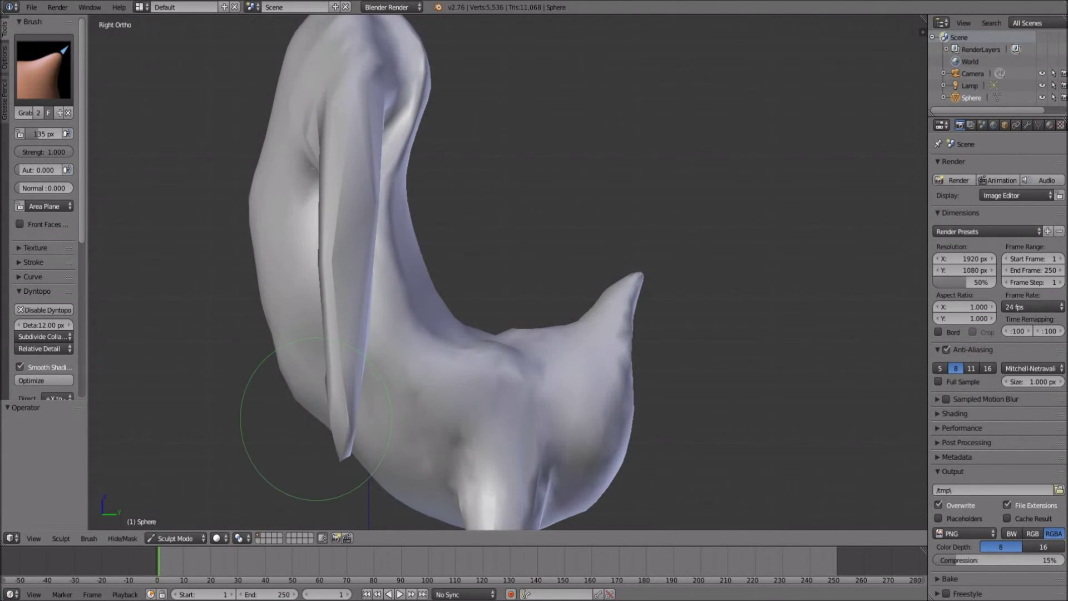
middle_click_drag(316, 419, 447, 272)
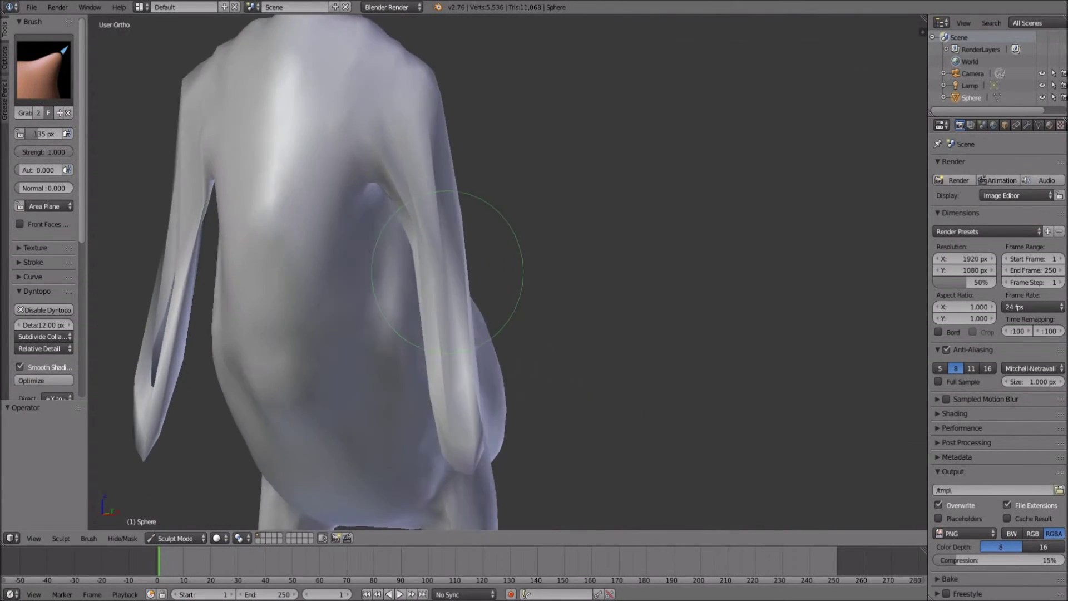
left_click_drag(447, 272, 443, 272)
Try to thicken the arms with the Clay Strips brush at 135 px and even them out with the Smooth brush
left_click(44, 67)
left_click(87, 146)
mouse_move(167, 184)
left_mouse_down()
mouse_move(156, 356)
mouse_move(153, 306)
left_mouse_up()
middle_click_drag(153, 309, 429, 305)
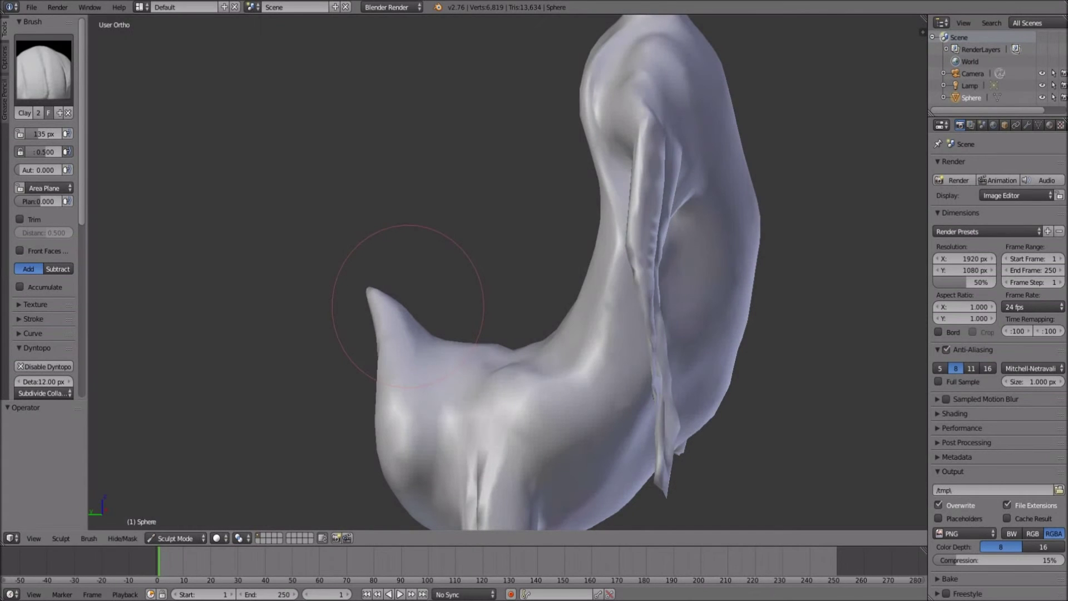
left_click(44, 67)
left_click(312, 226)
mouse_move(654, 334)
left_mouse_down()
mouse_move(657, 456)
mouse_move(646, 247)
left_mouse_up()
mouse_move(668, 322)
middle_mouse_down()
mouse_move(489, 262)
mouse_move(672, 345)
mouse_move(871, 346)
mouse_move(489, 215)
middle_mouse_up()
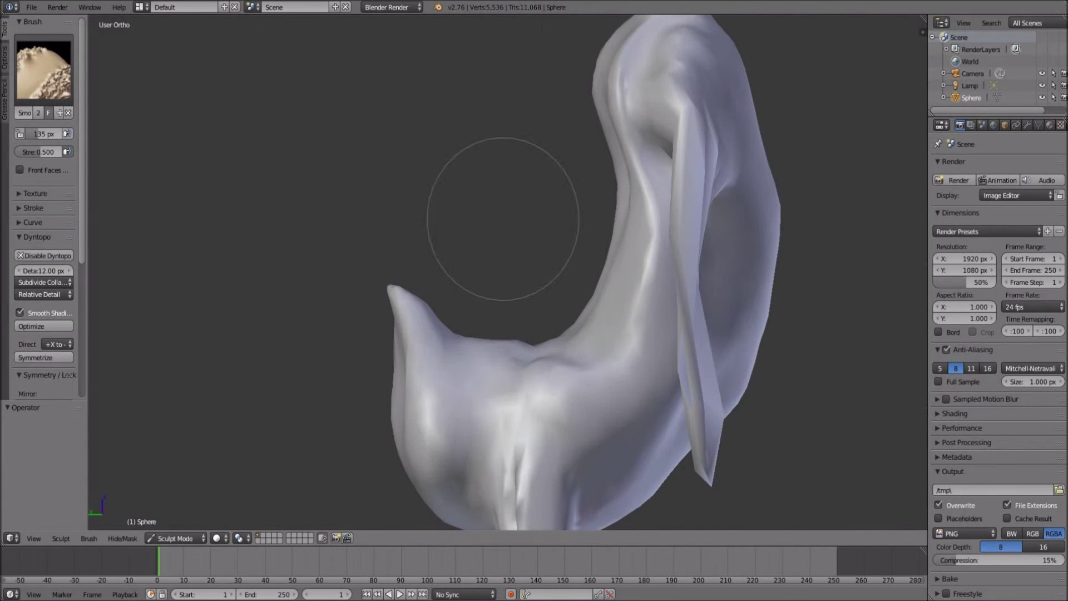
Widen the upper arms toward the back with the Grab brush at 135 px, working from the rear side
left_click(43, 67)
left_click(310, 131)
left_click_drag(666, 132, 707, 103)
left_click_drag(690, 262, 697, 299)
key("ctrl+z")
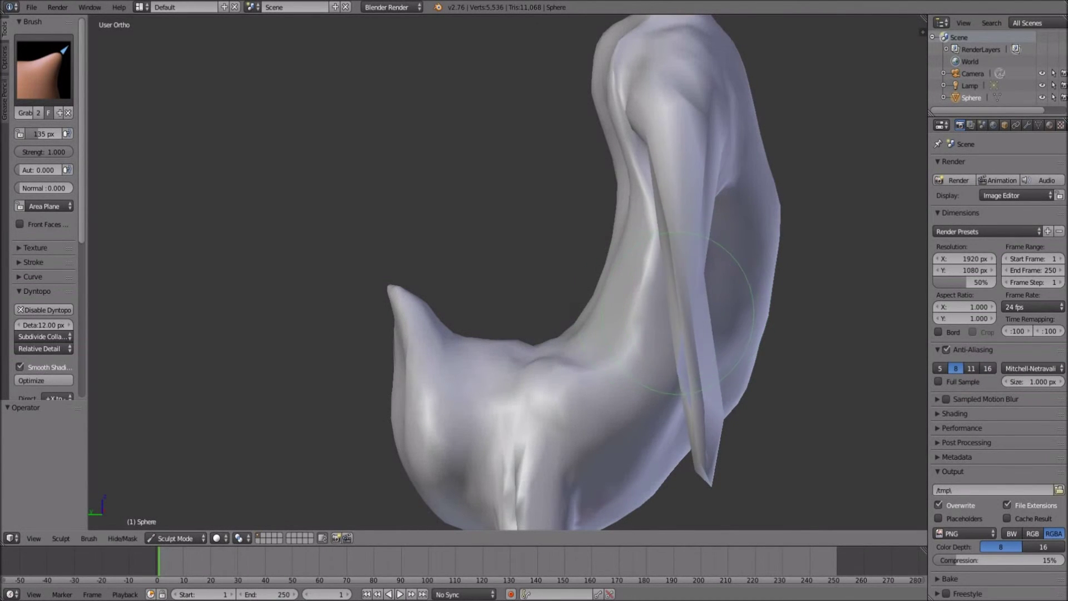
key("ctrl+shift+z")
key("ctrl+shift+z")
key("ctrl+shift+z")
key("ctrl+z")
key("ctrl+z")
key("ctrl+shift+z")
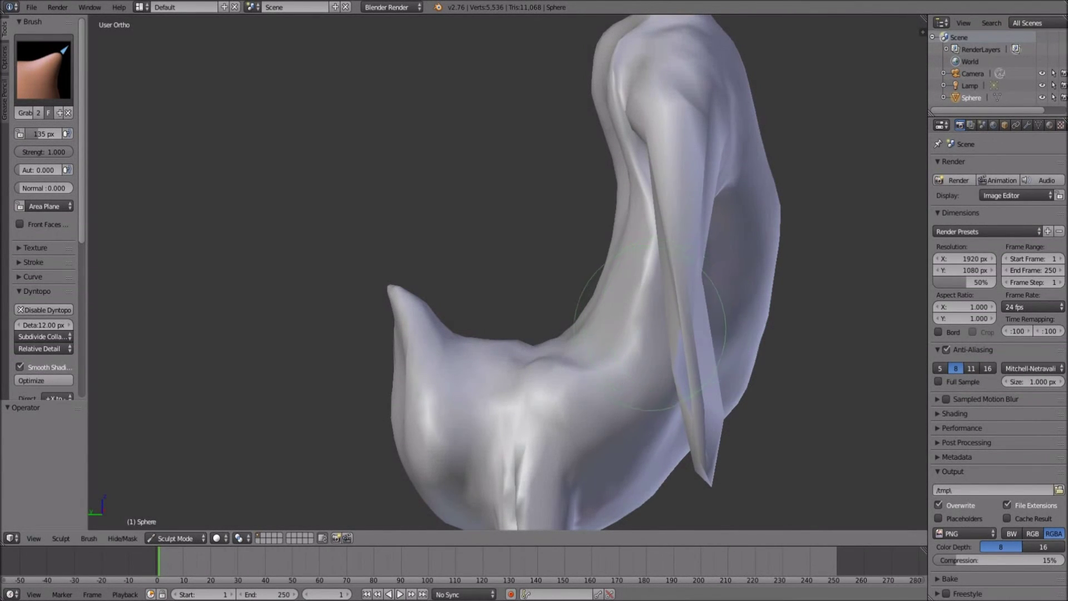
Adjust the outline of the lower arms from the side with the Grab brush at 135 px
scroll(650, 333, "down", 5)
middle_click_drag(639, 327, 406, 386)
scroll(334, 328, "up", 4)
scroll(338, 325, "down", 2)
scroll(338, 326, "up", 4)
mouse_move(347, 332)
left_mouse_down()
mouse_move(354, 360)
mouse_move(338, 283)
left_mouse_up()
scroll(453, 357, "down", 5)
middle_click_drag(453, 357, 425, 453)
scroll(517, 322, "up", 5)
middle_click_drag(517, 322, 568, 250)
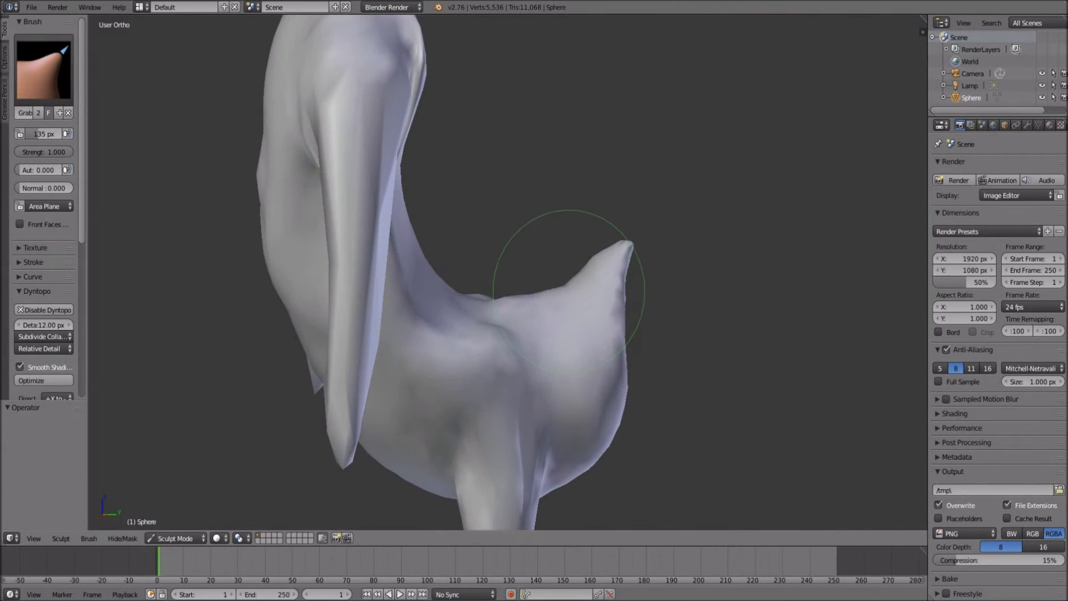
Reshape the tail tip and the rump below it with the Grab brush at 135 px
left_click_drag(618, 243, 603, 278)
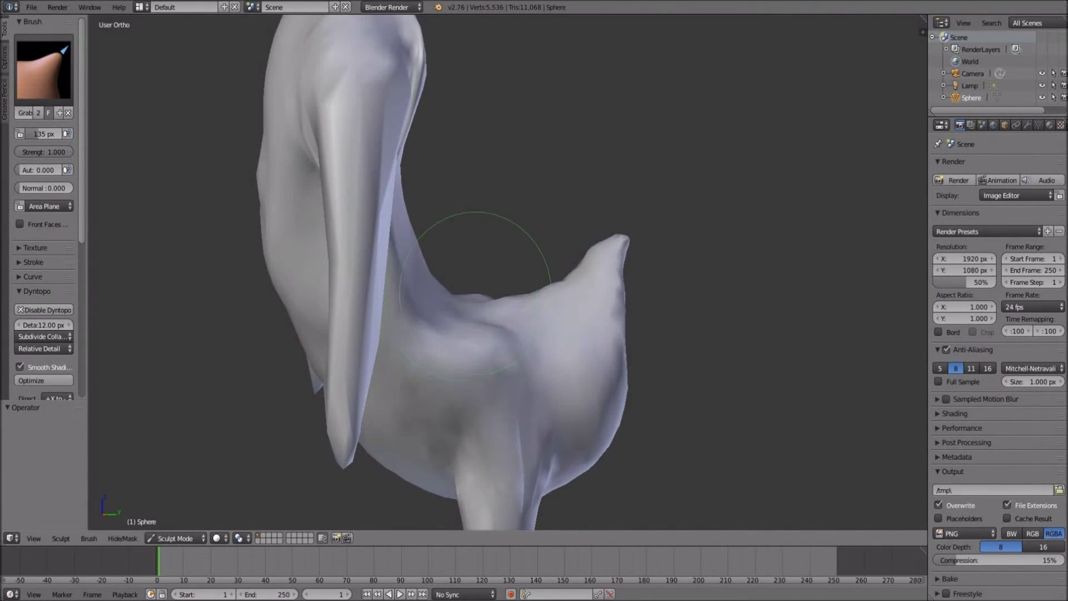
mouse_move(480, 295)
left_mouse_down()
mouse_move(497, 363)
mouse_move(461, 384)
mouse_move(447, 424)
left_mouse_up()
mouse_move(443, 451)
middle_mouse_down()
mouse_move(456, 500)
mouse_move(445, 406)
mouse_move(358, 417)
mouse_move(335, 387)
mouse_move(585, 295)
middle_mouse_up()
scroll(612, 234, "up", 5)
mouse_move(648, 157)
middle_mouse_down()
mouse_move(690, 133)
mouse_move(584, 356)
middle_mouse_up()
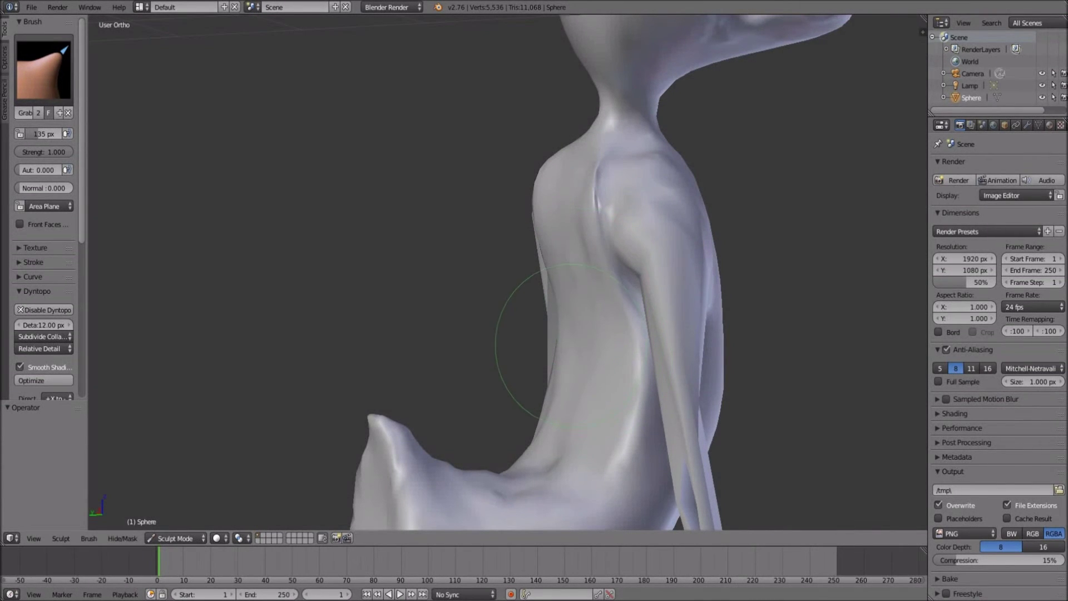
scroll(571, 342, "down", 4)
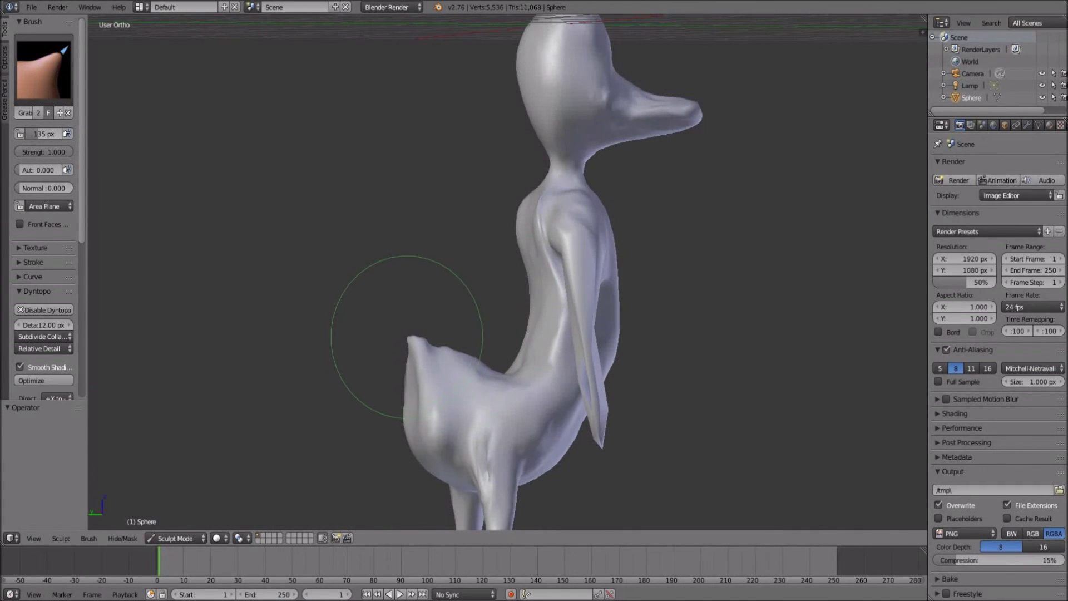
middle_click_drag(399, 400, 596, 453)
mouse_move(539, 325)
middle_mouse_down()
mouse_move(548, 334)
mouse_move(685, 317)
mouse_move(912, 462)
mouse_move(369, 255)
middle_mouse_up()
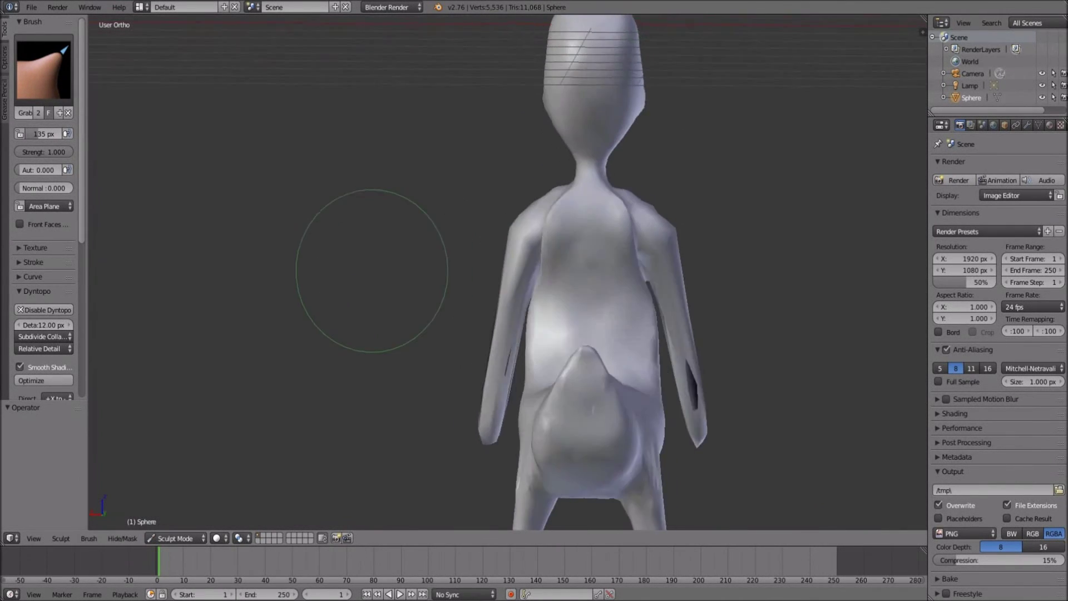
Smooth the shoulders and arms from behind with the Smooth brush at 135 px
scroll(369, 255, "up", 3)
left_click(43, 66)
left_click(267, 202)
mouse_move(675, 222)
left_mouse_down()
mouse_move(553, 172)
mouse_move(607, 345)
left_mouse_up()
mouse_move(606, 345)
middle_mouse_down()
mouse_move(830, 382)
mouse_move(121, 271)
middle_mouse_up()
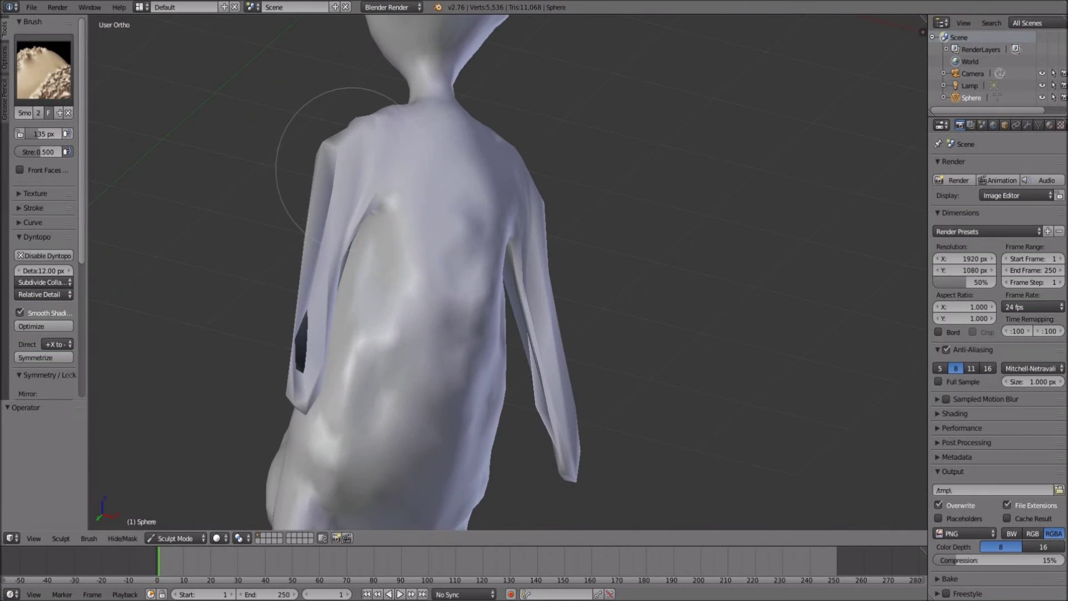
scroll(298, 143, "down", 6)
middle_click_drag(455, 287, 488, 282)
Save the project in the Lyan folder as "Lets model Donald Duck.blend"
key("ctrl+s")
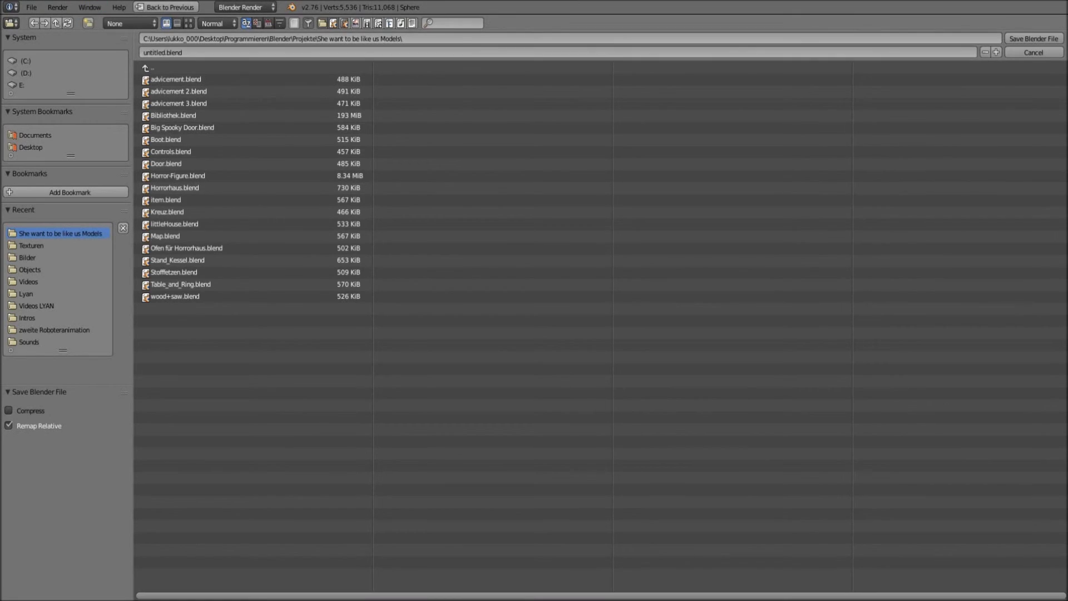
left_click(147, 68)
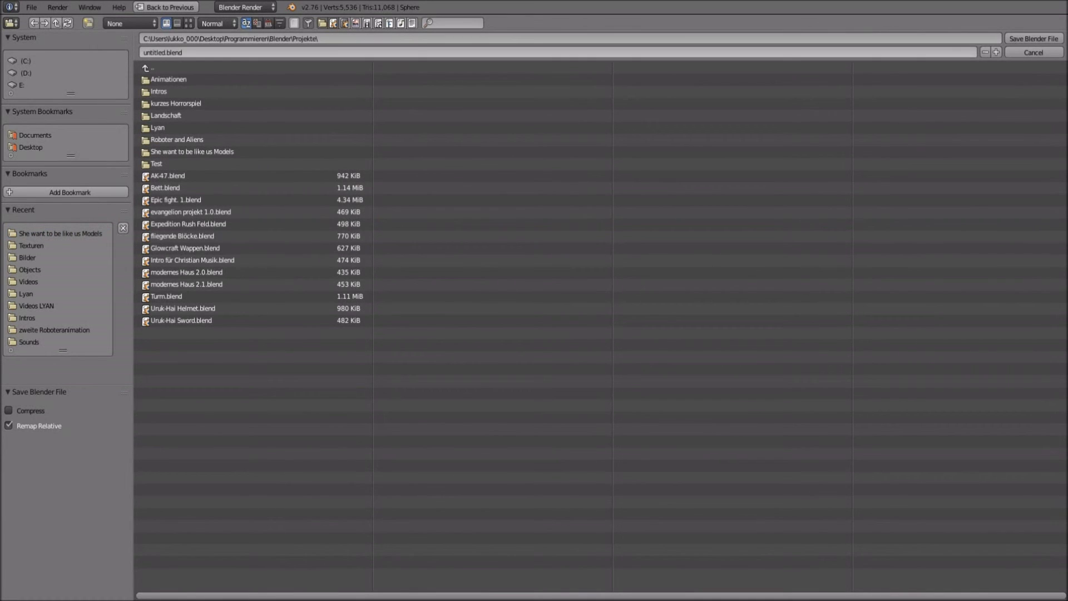
left_click(158, 127)
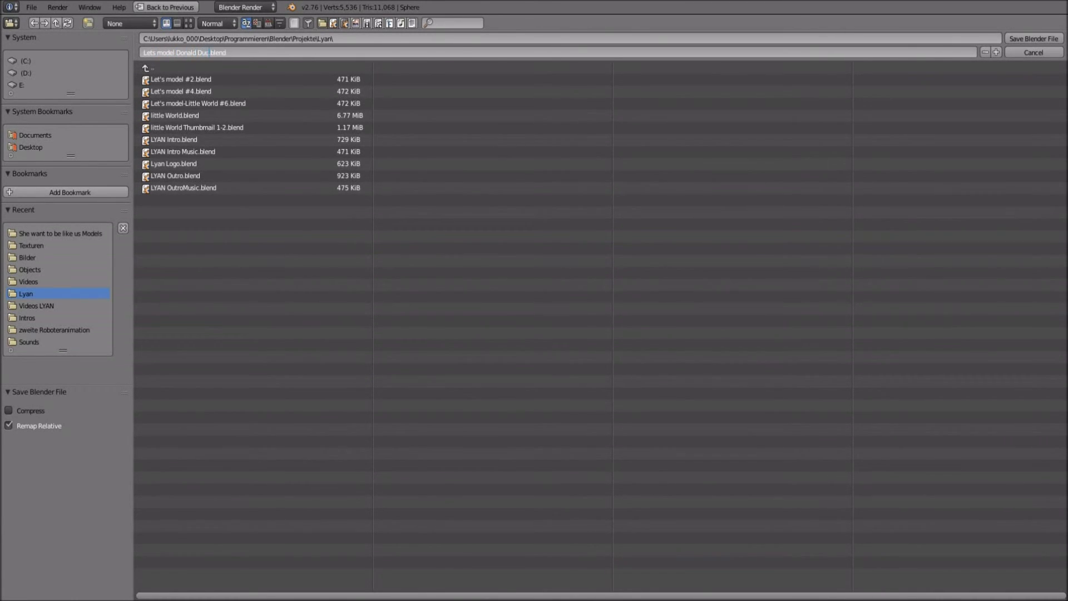
key("Return")
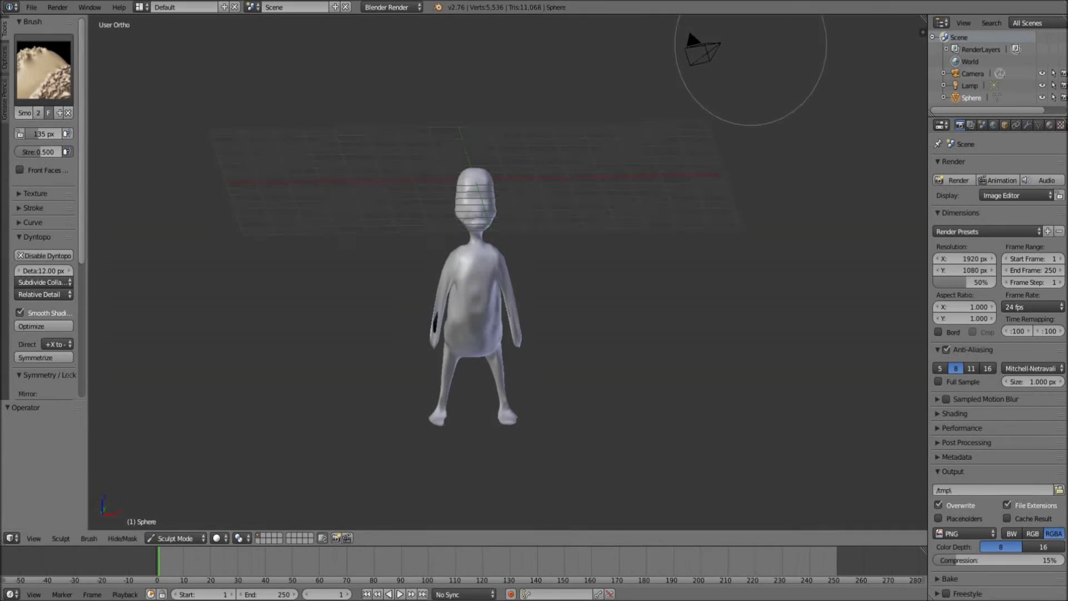
Reshape the tail tip from the side with the Grab brush at 135 px
scroll(490, 353, "up", 5)
mouse_move(489, 352)
middle_mouse_down()
mouse_move(549, 358)
mouse_move(358, 334)
mouse_move(532, 343)
mouse_move(490, 286)
mouse_move(543, 440)
middle_mouse_up()
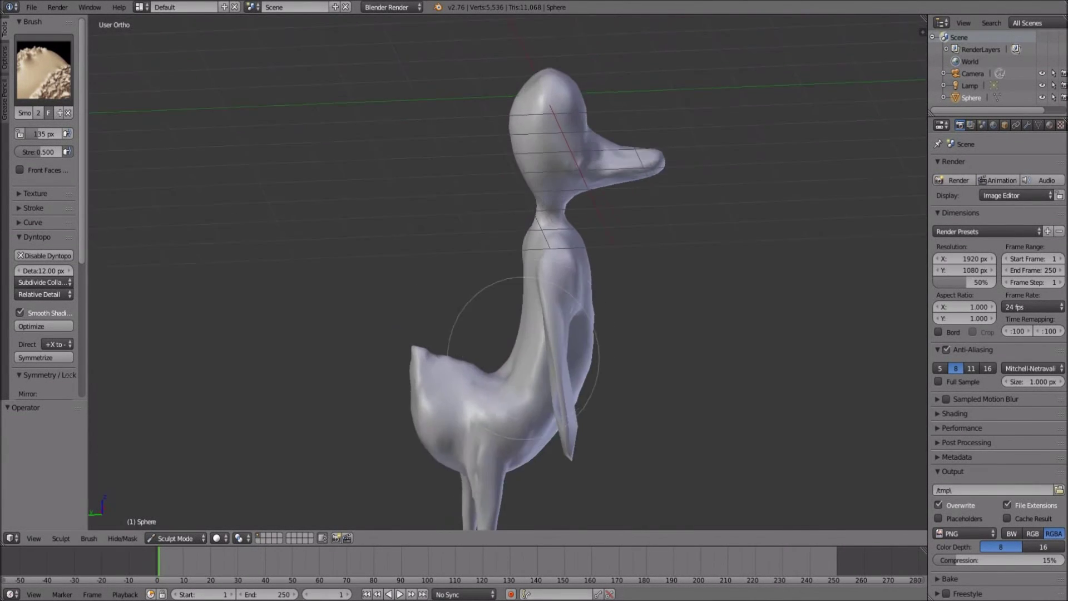
scroll(506, 417, "up", 2)
left_click(43, 70)
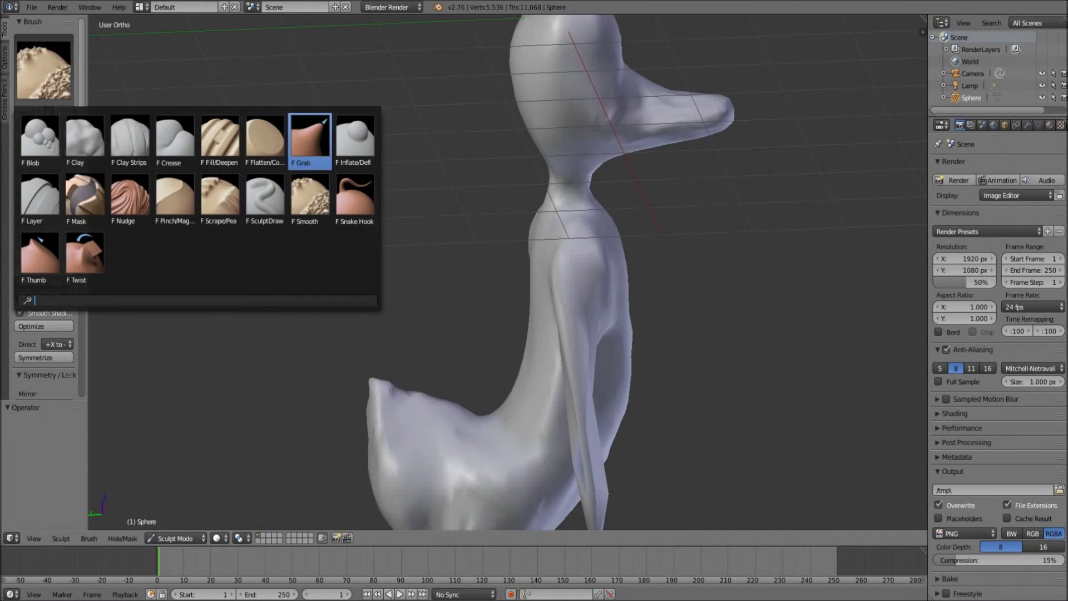
left_click(310, 131)
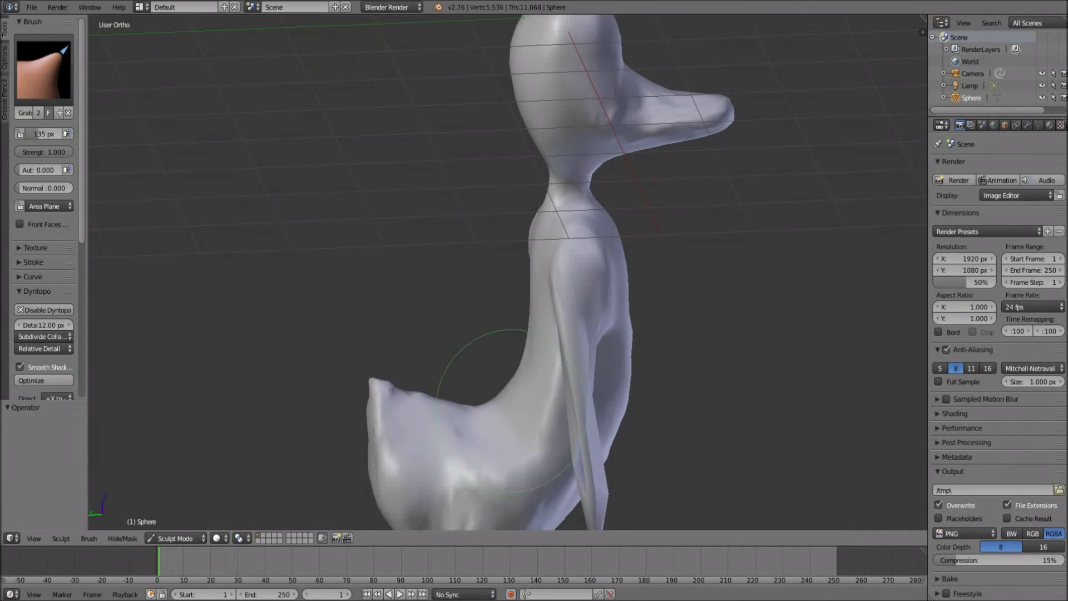
left_click_drag(403, 398, 380, 382)
Widen the gaps between the upper arms and torso below the armpits with the Grab brush at 73 px
scroll(437, 452, "down", 6)
middle_click_drag(381, 425, 381, 406)
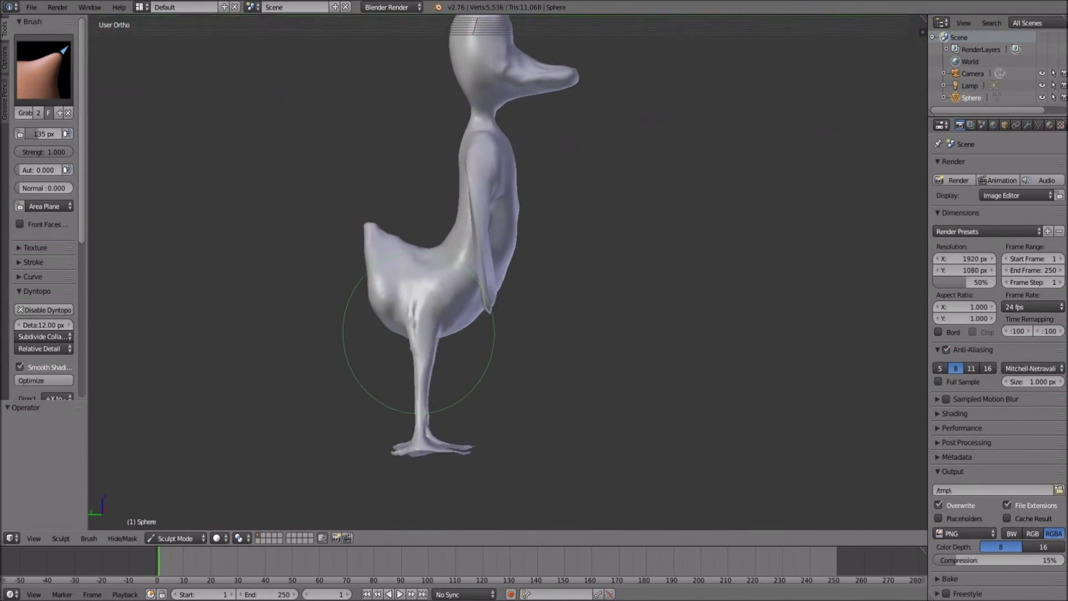
scroll(412, 323, "up", 5)
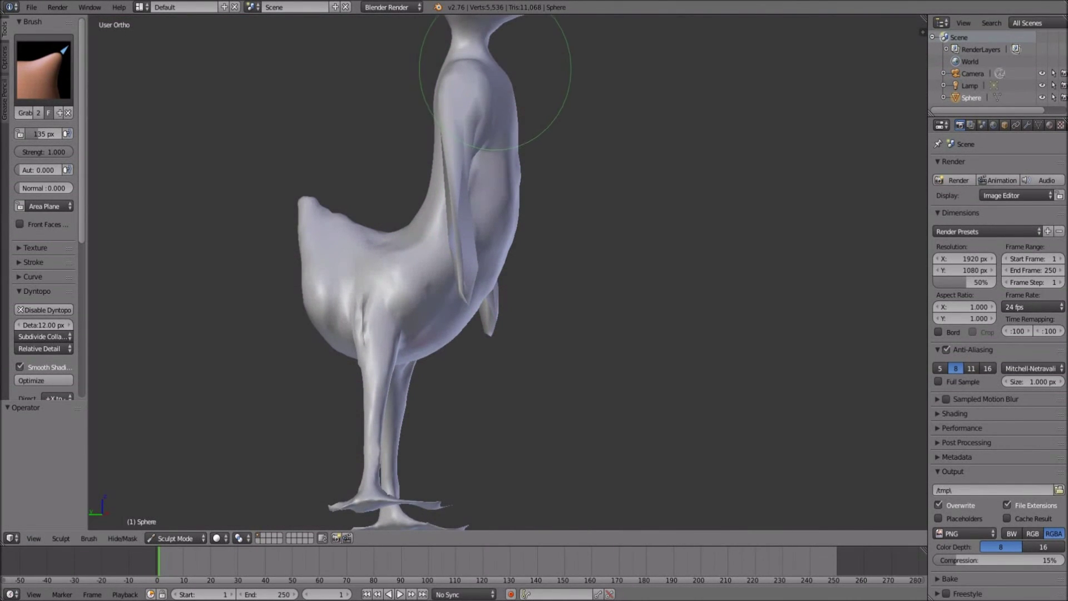
middle_click_drag(475, 92, 417, 186)
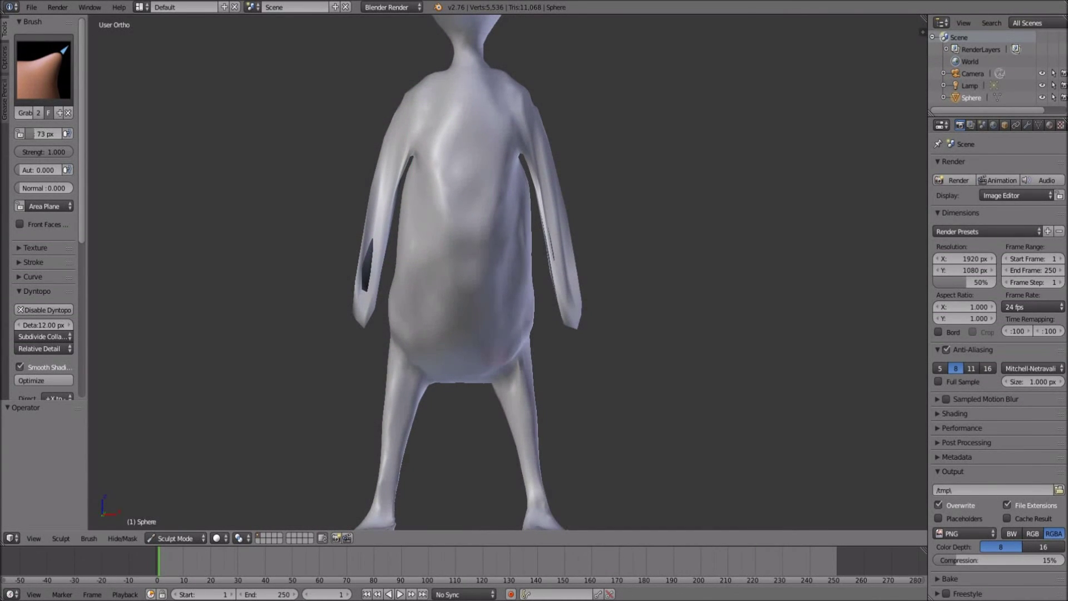
scroll(483, 272, "up", 5)
left_click_drag(263, 196, 266, 195)
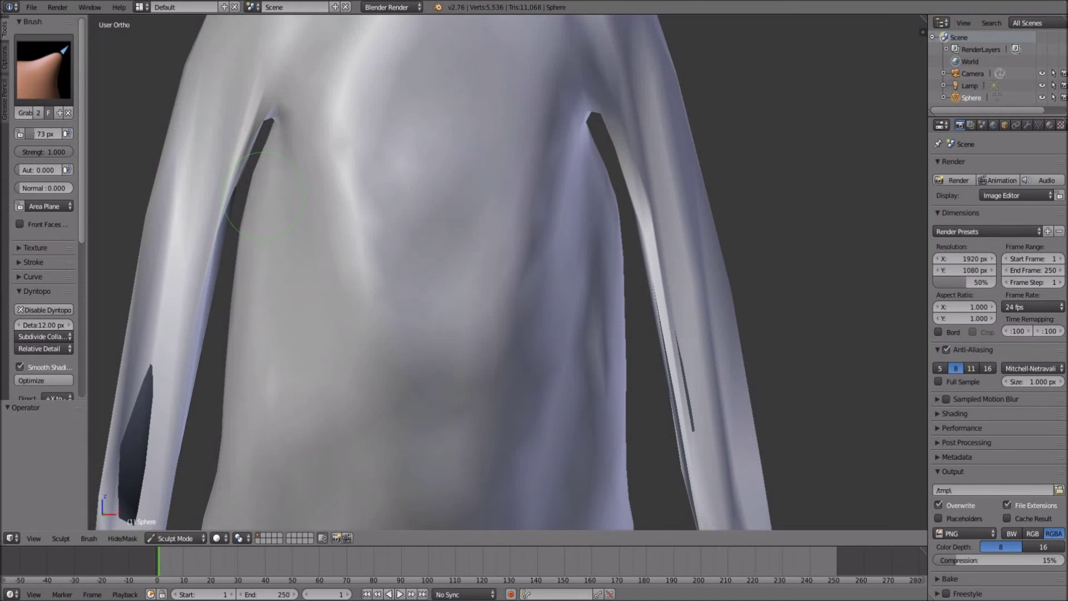
left_click_drag(254, 146, 257, 159)
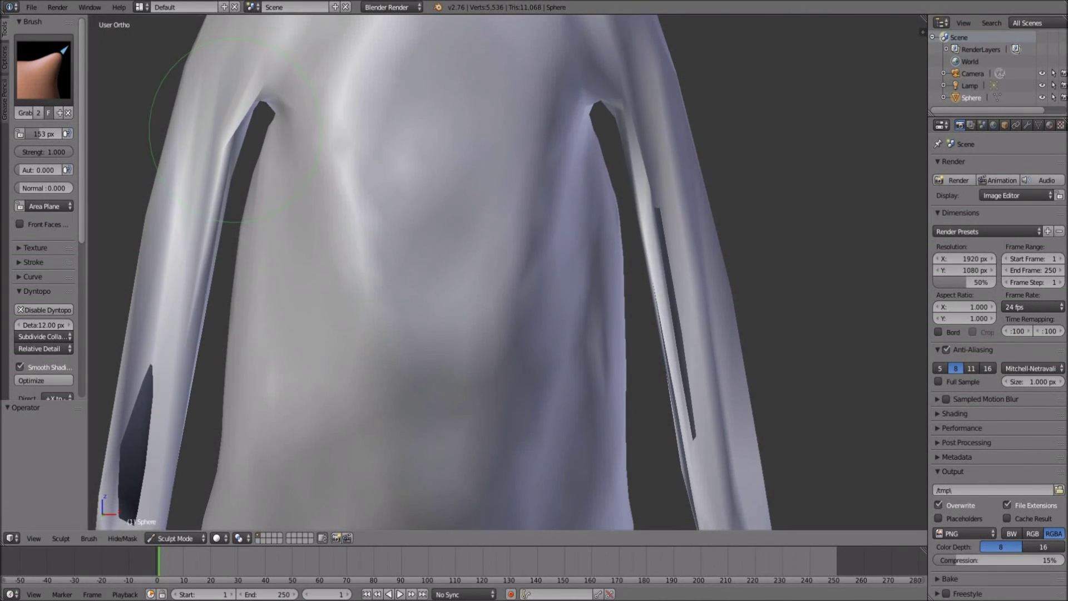
Reshape the armpits and the sides of the torso from the front with the Grab brush, reducing it to 64 px
scroll(304, 254, "down", 3)
left_click_drag(360, 143, 362, 89)
left_click_drag(365, 184, 370, 273)
mouse_move(398, 362)
left_mouse_down()
mouse_move(334, 440)
mouse_move(347, 242)
mouse_move(371, 255)
left_mouse_up()
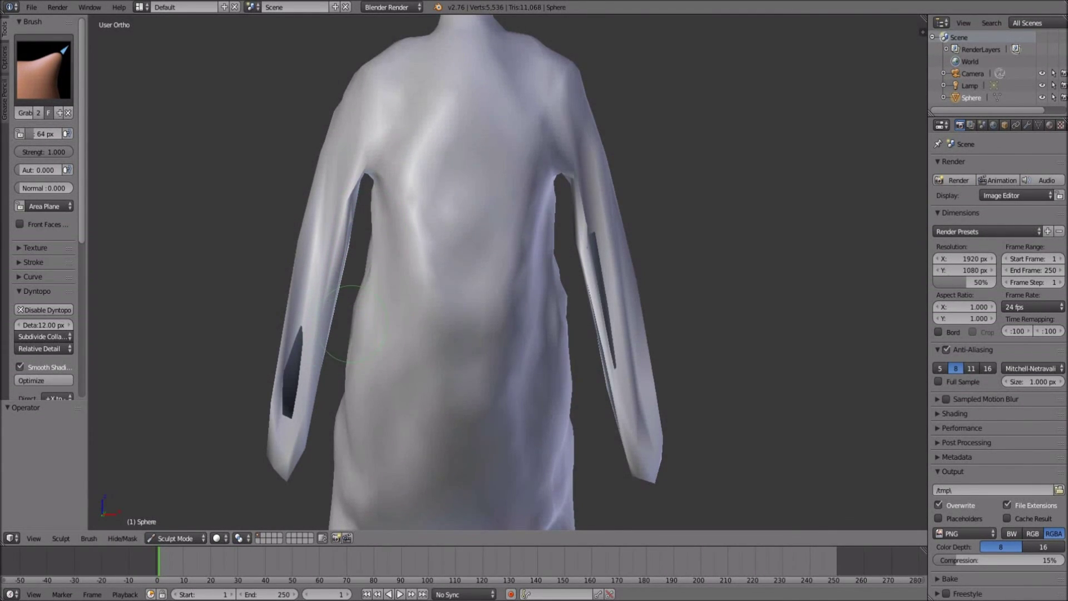
scroll(359, 322, "down", 4)
mouse_move(359, 321)
middle_mouse_down()
mouse_move(317, 353)
mouse_move(203, 375)
mouse_move(296, 413)
mouse_move(649, 425)
mouse_move(699, 398)
mouse_move(484, 361)
mouse_move(485, 384)
middle_mouse_up()
scroll(296, 414, "up", 3)
scroll(484, 361, "down", 2)
scroll(503, 424, "up", 3)
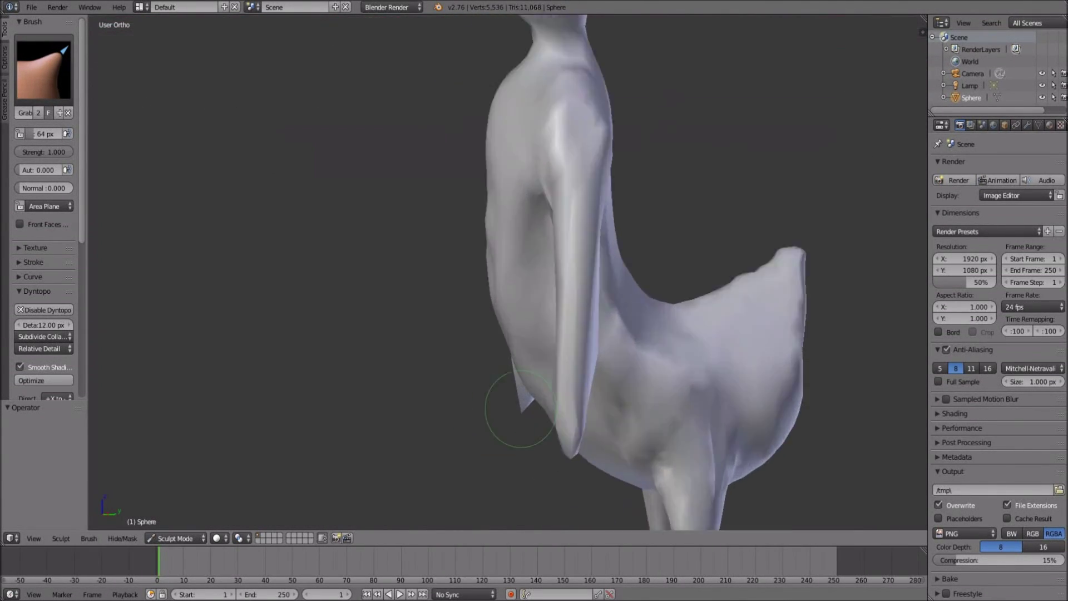
key("Tab")
scroll(585, 370, "down", 3)
middle_click_drag(585, 370, 584, 377)
scroll(584, 377, "up", 5)
scroll(584, 377, "down", 2)
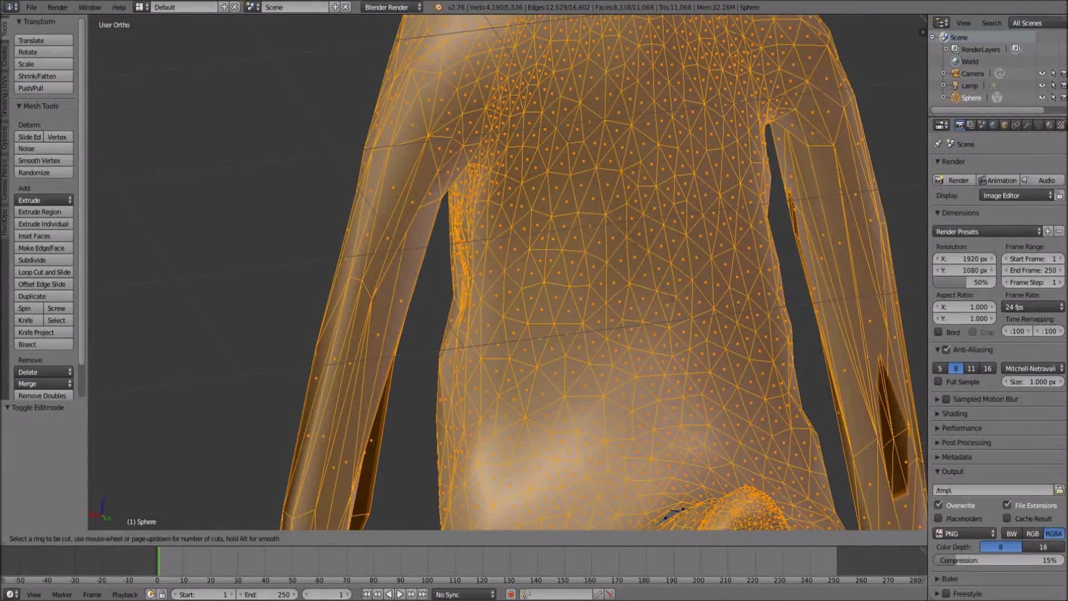
key("Escape")
scroll(585, 377, "down", 6)
middle_click_drag(584, 377, 667, 378)
mouse_move(557, 440)
middle_mouse_down()
mouse_move(425, 441)
mouse_move(382, 410)
middle_mouse_up()
key("Tab")
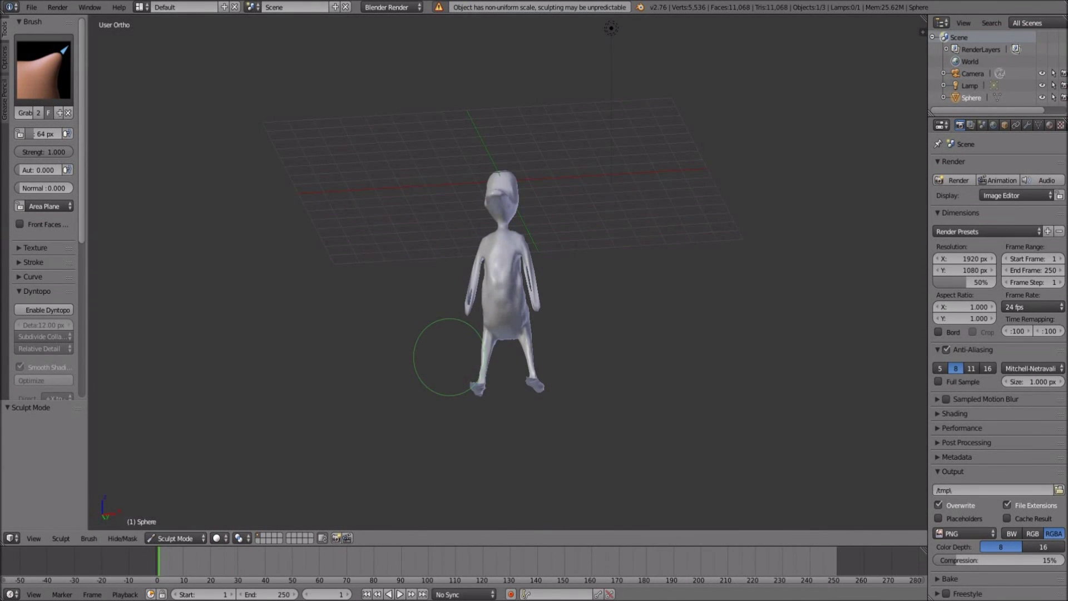